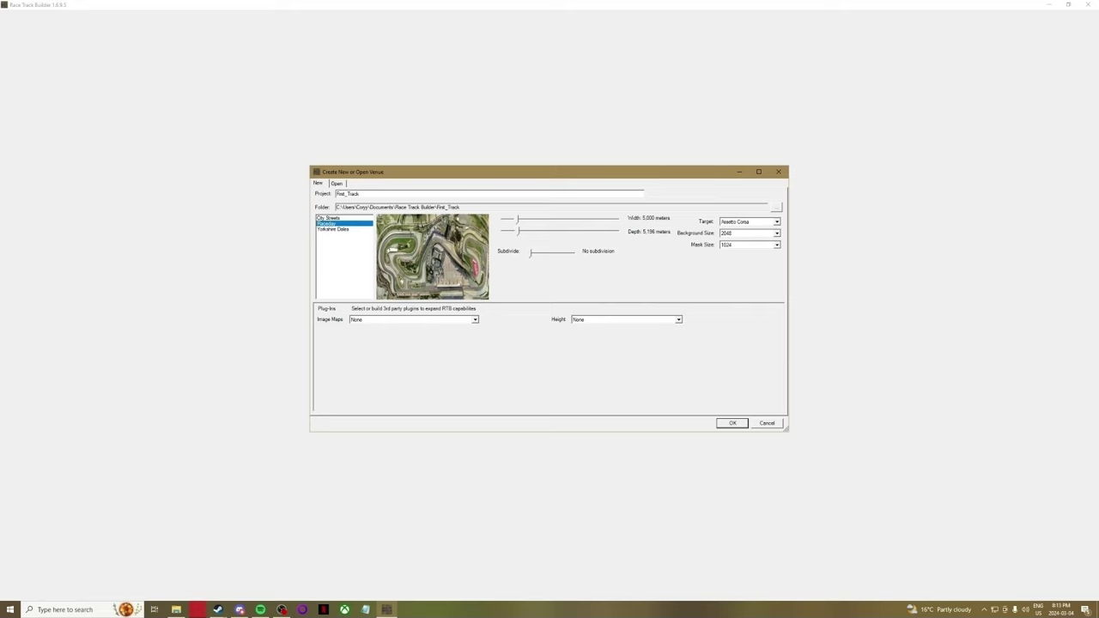
Create the First_Track venue for Assetto Corsa, switch to track editing and check the available road materials
{"action": "left_click", "coordinate": [730, 424]}
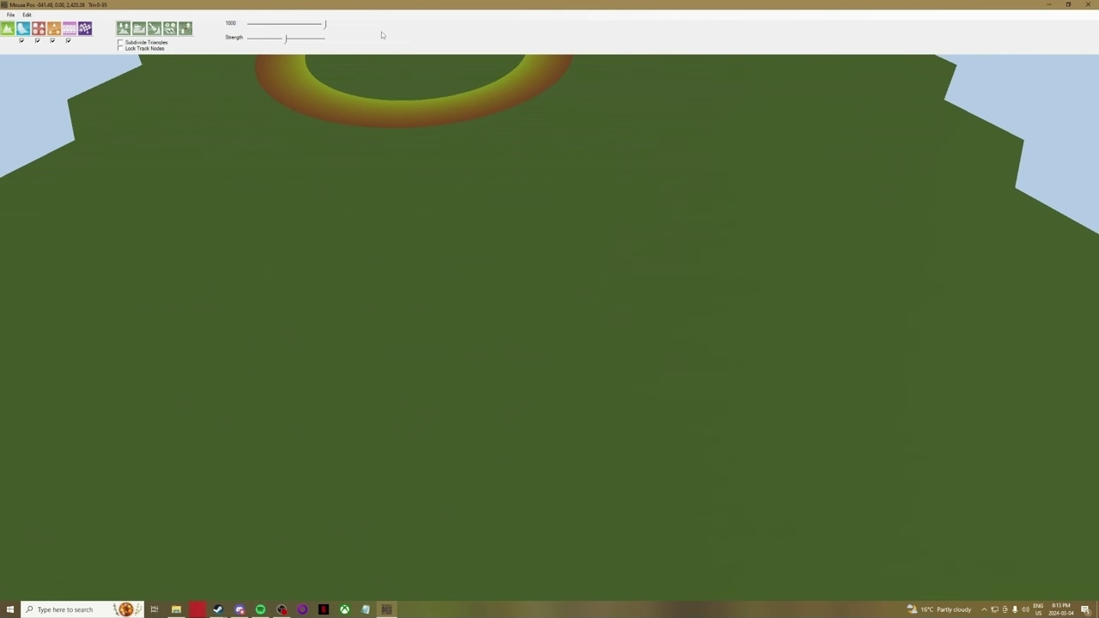
{"action": "left_click", "coordinate": [23, 29]}
{"action": "left_click", "coordinate": [219, 41]}
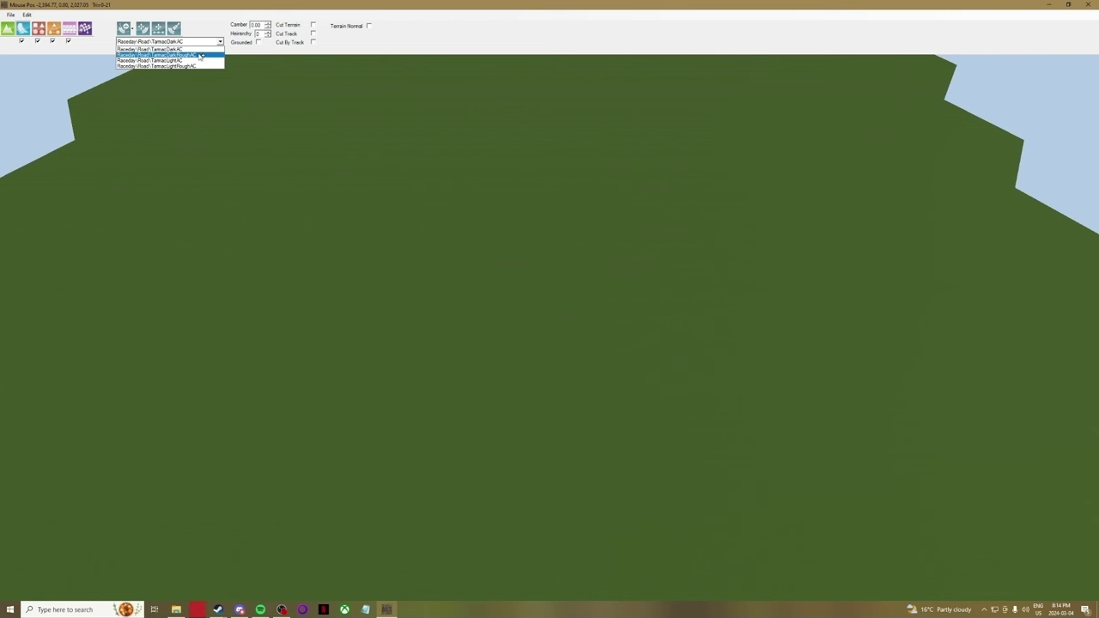
{"action": "left_click", "coordinate": [222, 41]}
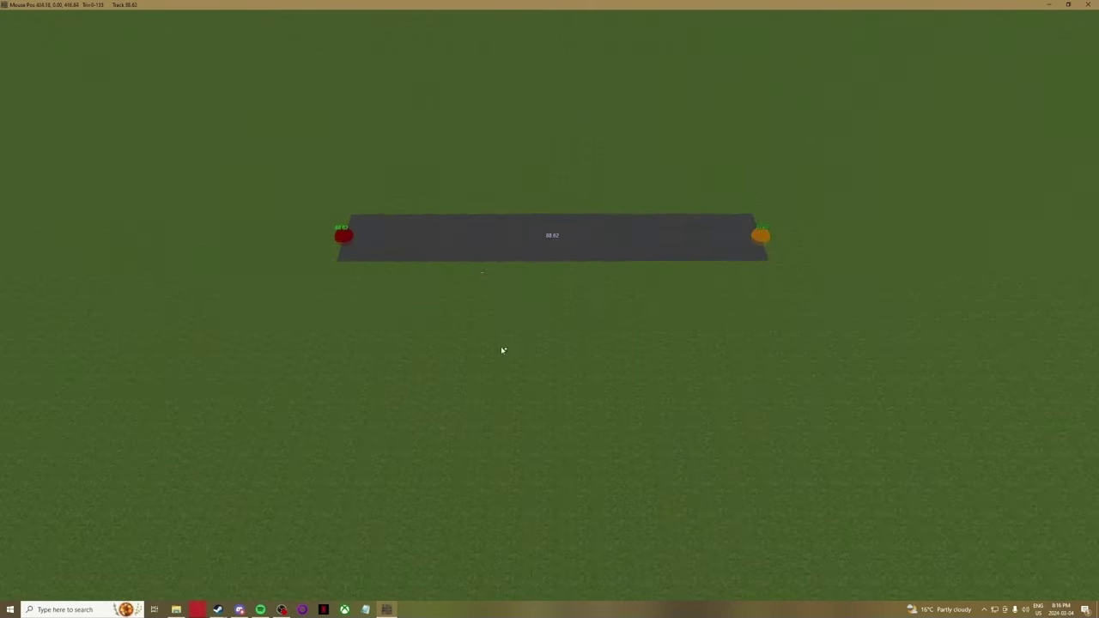
Extend the first straight with more track nodes, curving the road around into a wide loop that heads back
{"action": "middle_click_drag", "start_coordinate": [277, 347], "coordinate": [717, 375]}
{"action": "right_click_drag", "start_coordinate": [717, 375], "coordinate": [563, 298]}
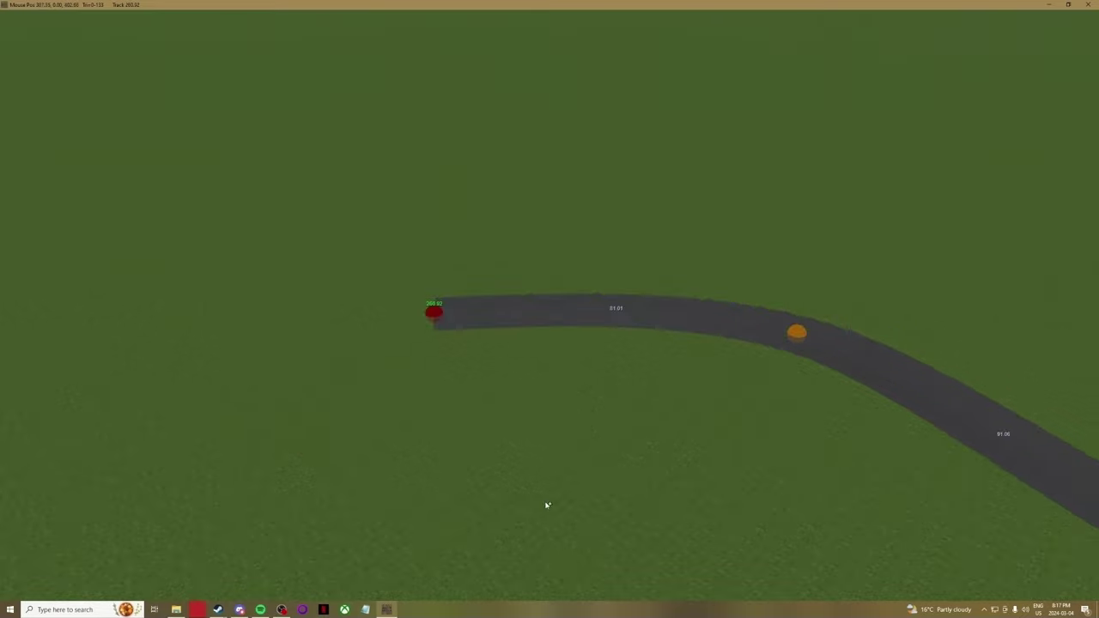
{"action": "right_click_drag", "start_coordinate": [552, 498], "coordinate": [476, 367]}
{"action": "left_click", "coordinate": [468, 366]}
{"action": "left_click", "coordinate": [644, 402]}
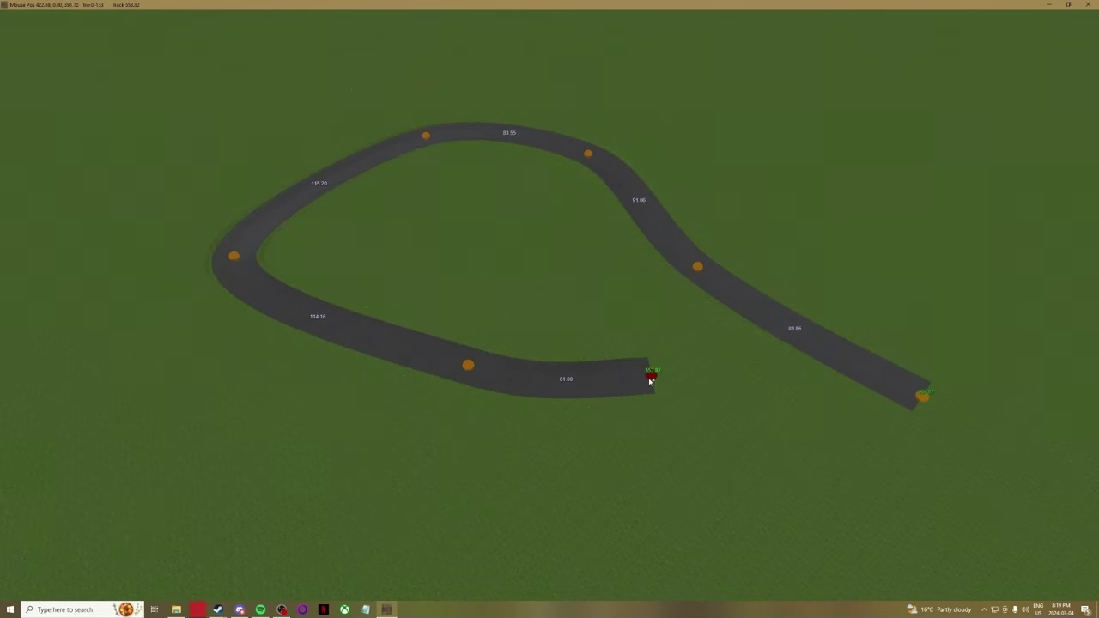
Delete the last three track nodes and lay three replacements that form a tighter loop
{"action": "key", "text": "BackSpace"}
{"action": "key", "text": "BackSpace"}
{"action": "key", "text": "BackSpace"}
{"action": "left_click", "coordinate": [301, 220]}
{"action": "left_click", "coordinate": [369, 341]}
{"action": "left_click", "coordinate": [540, 375]}
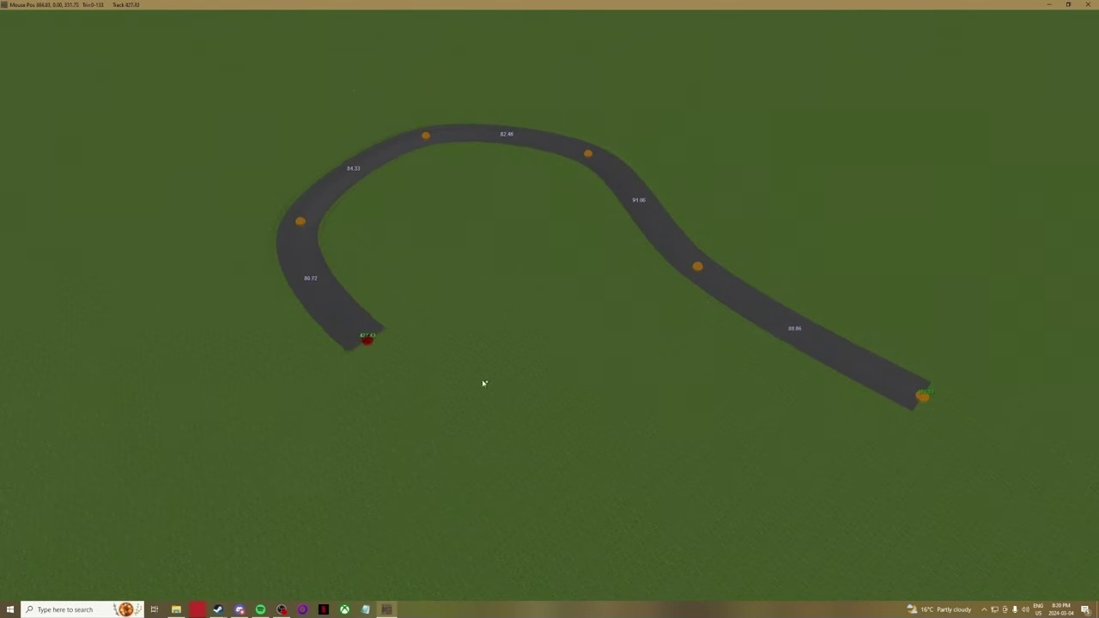
Extend the track end past the loop with two more nodes that curve away from the opening straight
{"action": "left_click", "coordinate": [745, 502]}
{"action": "scroll", "coordinate": [900, 505], "scroll_direction": "down", "scroll_amount": 3}
{"action": "scroll", "coordinate": [901, 506], "scroll_direction": "up", "scroll_amount": 2}
{"action": "left_click", "coordinate": [524, 476]}
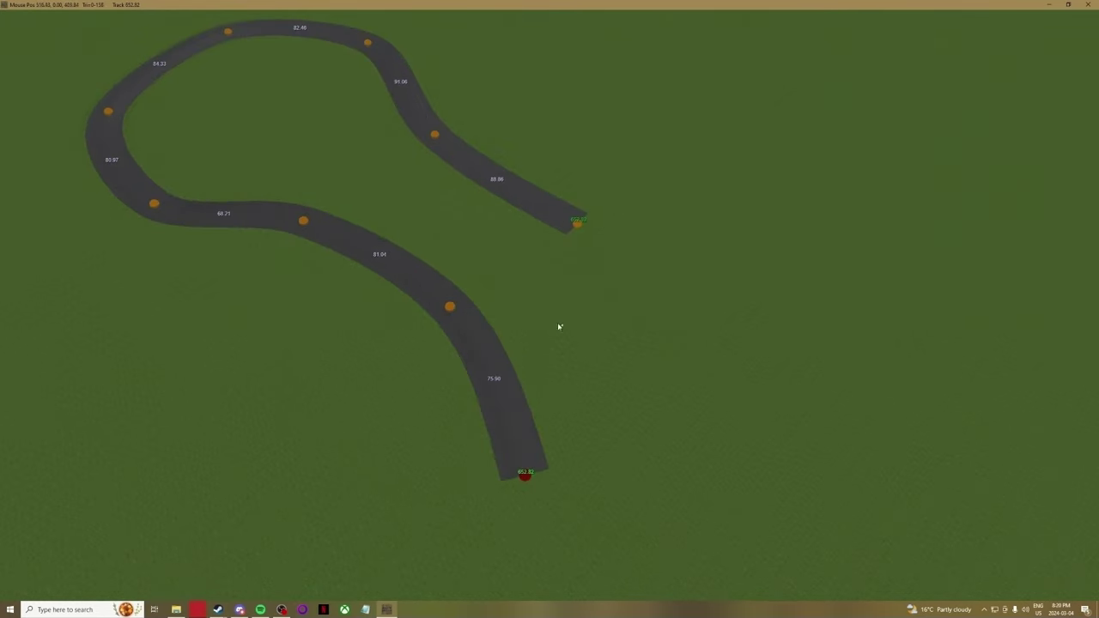
Preview the track from ground level and return to the aerial view
{"action": "scroll", "coordinate": [558, 326], "scroll_direction": "down", "scroll_amount": 2}
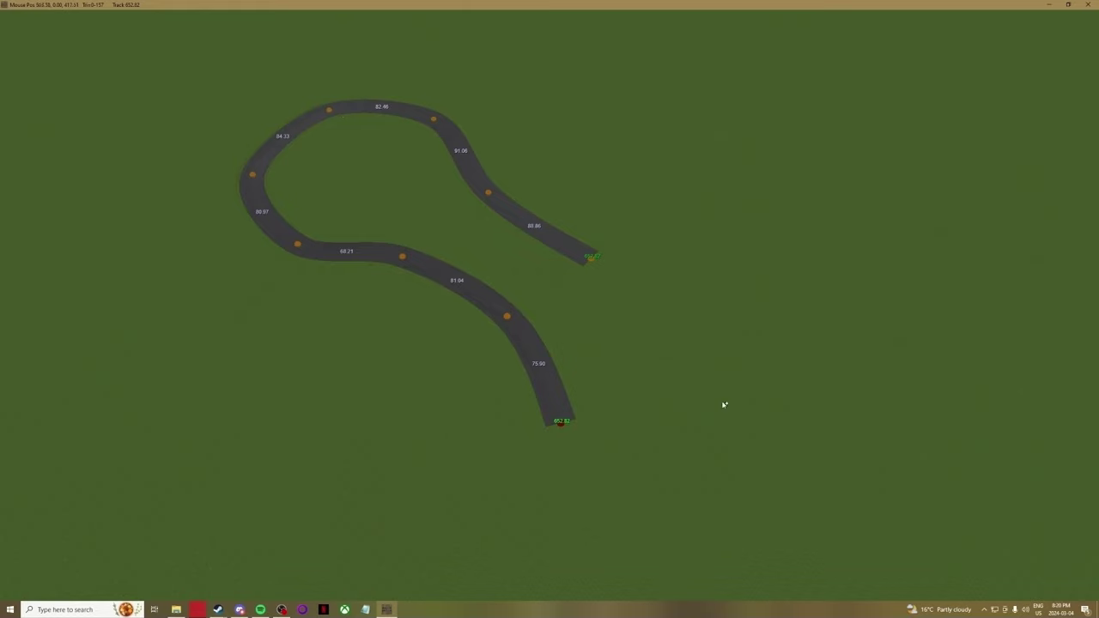
{"action": "right_click_drag", "start_coordinate": [274, 143], "coordinate": [529, 558]}
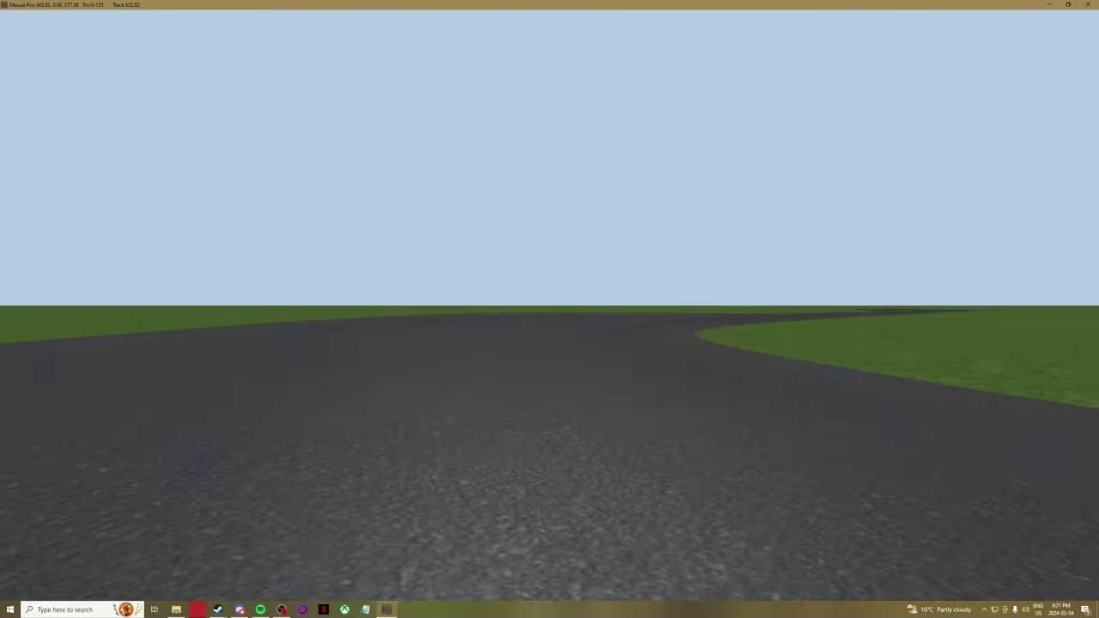
{"action": "key", "text": "Escape"}
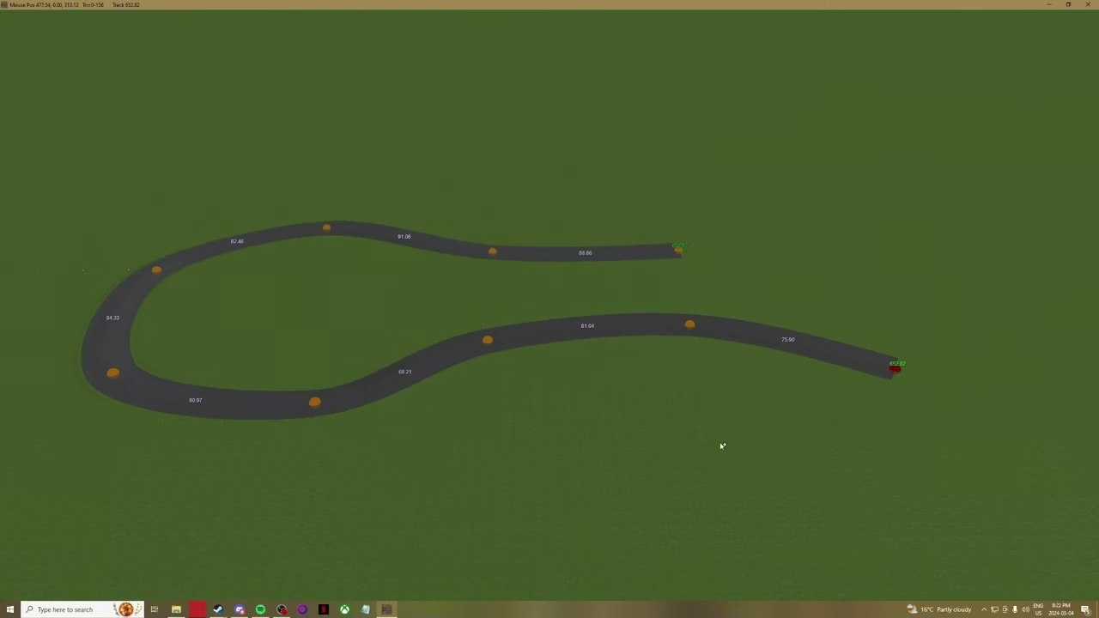
Add five more nodes to the track end, forming an S-bend and a long sweep, for about 1,154 m in total
{"action": "middle_click_drag", "start_coordinate": [701, 439], "coordinate": [603, 318]}
{"action": "left_click", "coordinate": [604, 318]}
{"action": "left_click", "coordinate": [506, 485]}
{"action": "middle_click_drag", "start_coordinate": [505, 485], "coordinate": [583, 326]}
{"action": "left_click", "coordinate": [490, 397]}
{"action": "left_click", "coordinate": [699, 429]}
{"action": "scroll", "coordinate": [917, 346], "scroll_direction": "down", "scroll_amount": 1}
{"action": "left_click", "coordinate": [863, 309]}
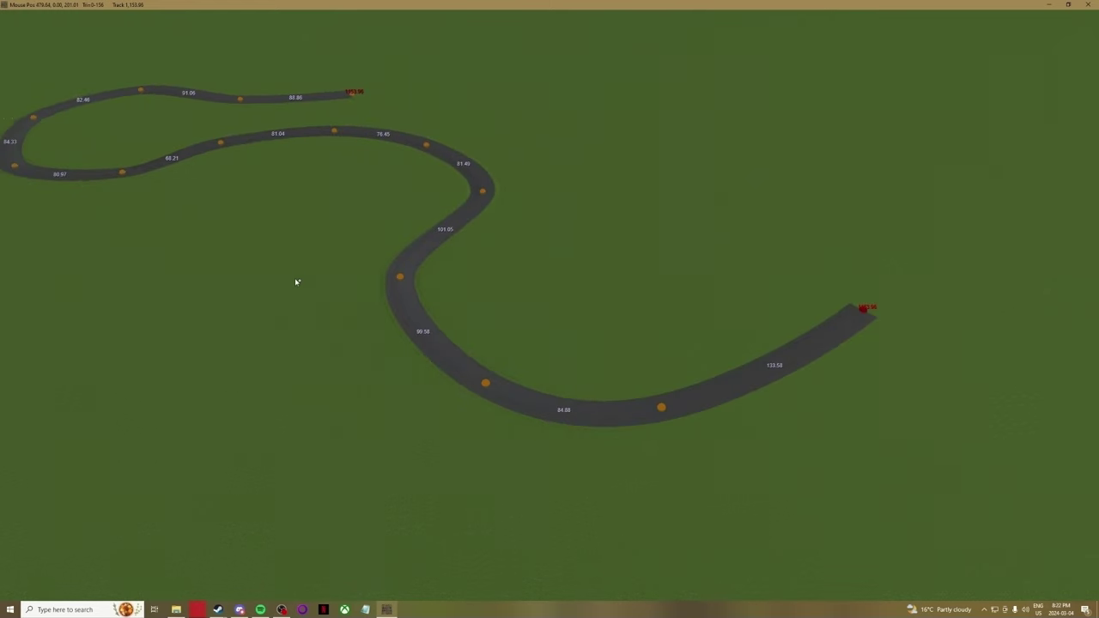
Inspect the track's end node up close and review the overall layout
{"action": "scroll", "coordinate": [1030, 375], "scroll_direction": "up", "scroll_amount": 8}
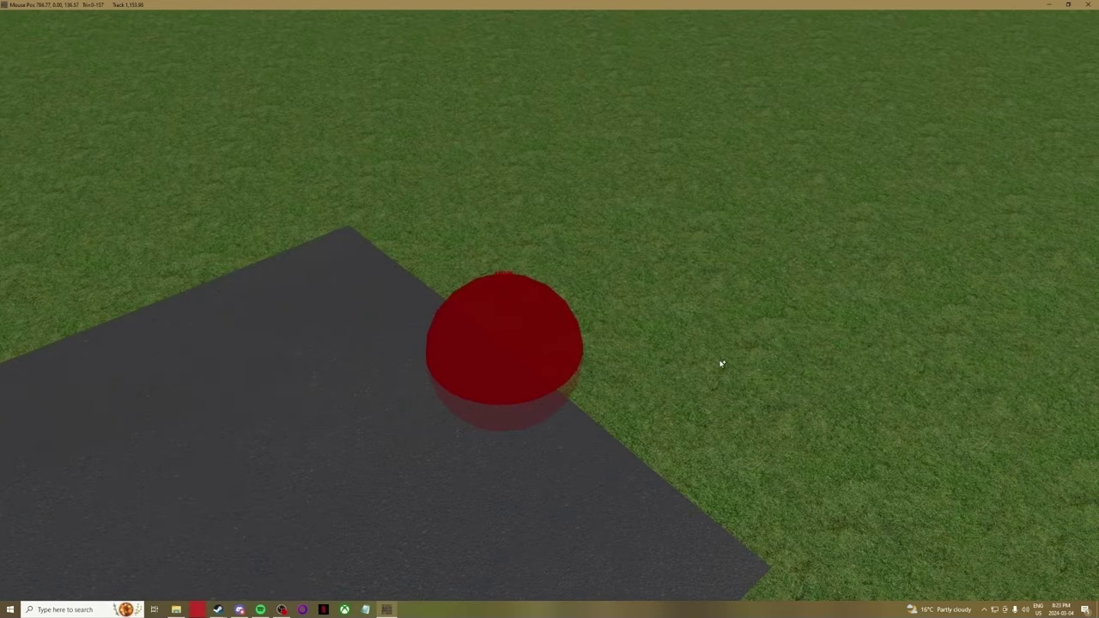
{"action": "middle_click_drag", "start_coordinate": [646, 382], "coordinate": [649, 382]}
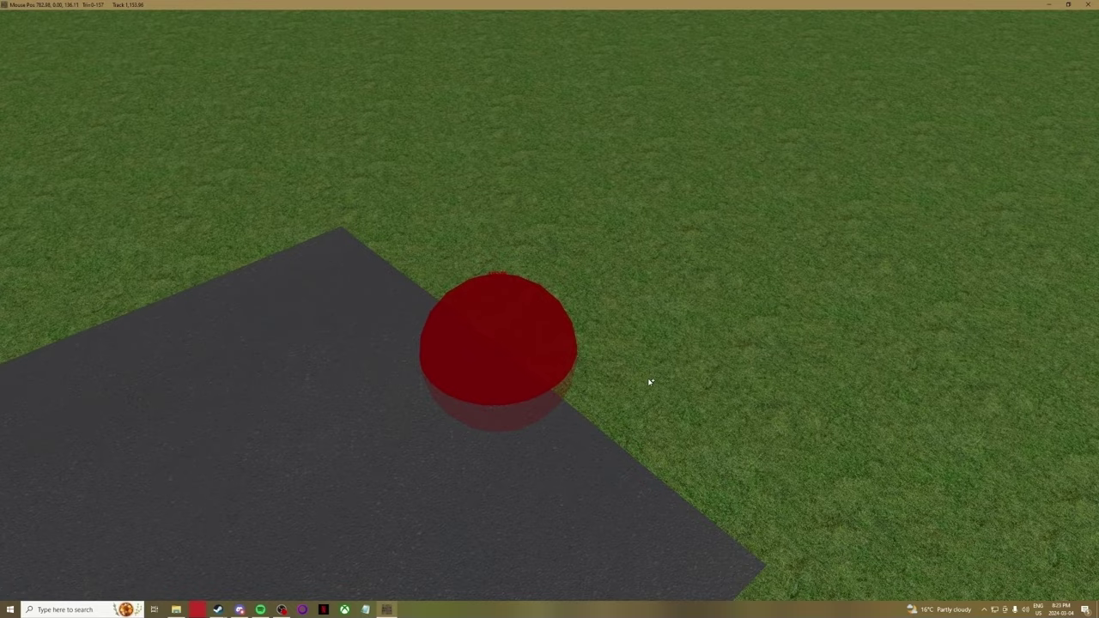
{"action": "scroll", "coordinate": [650, 382], "scroll_direction": "down", "scroll_amount": 8}
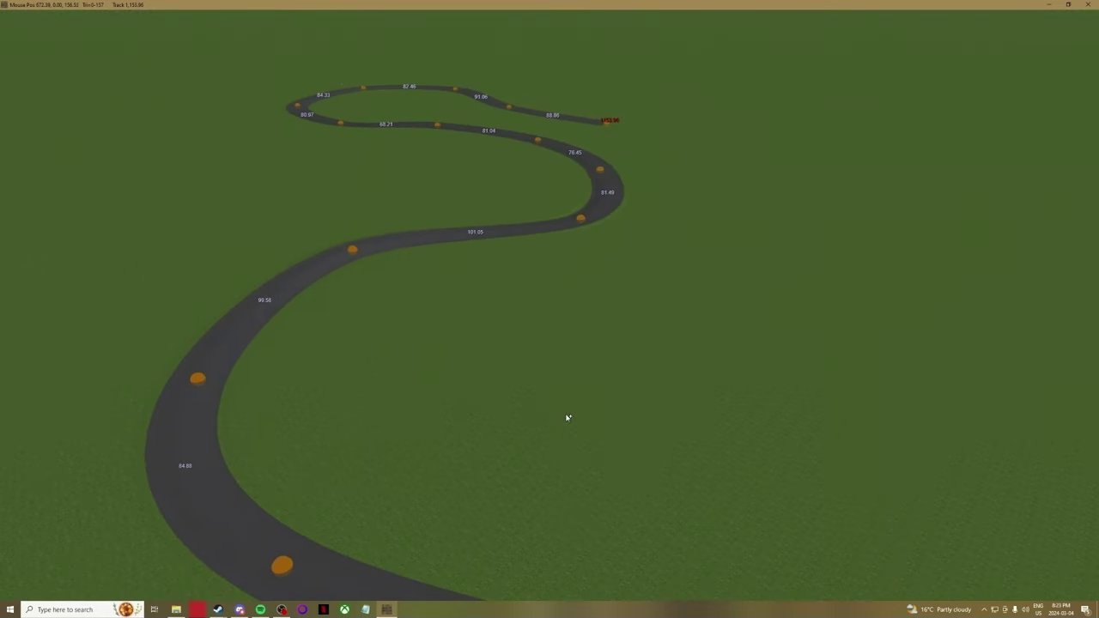
{"action": "scroll", "coordinate": [592, 447], "scroll_direction": "up", "scroll_amount": 5}
{"action": "scroll", "coordinate": [601, 455], "scroll_direction": "down", "scroll_amount": 5}
{"action": "scroll", "coordinate": [591, 426], "scroll_direction": "up", "scroll_amount": 3}
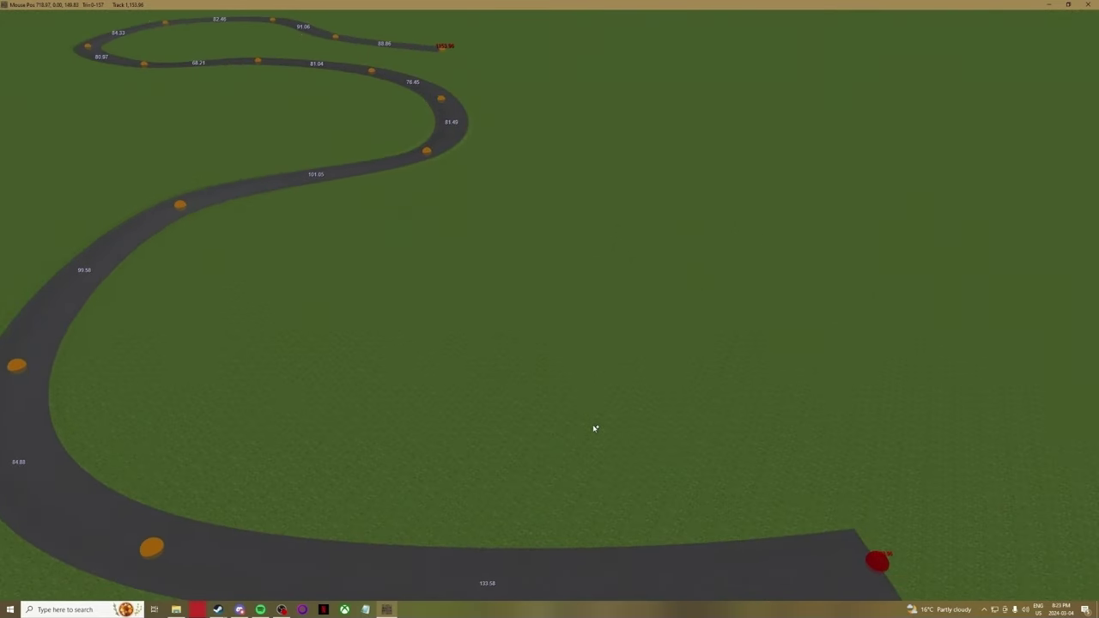
{"action": "scroll", "coordinate": [593, 427], "scroll_direction": "up", "scroll_amount": 1}
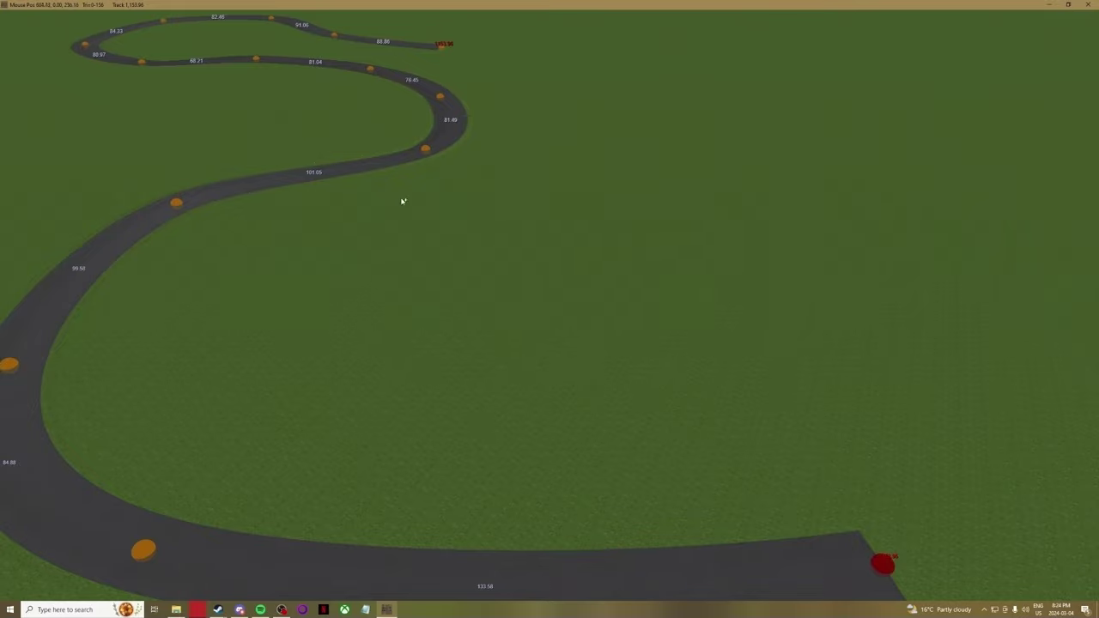
Open the track's cross-section at its starting end and examine the profile nodes across the road
{"action": "scroll", "coordinate": [538, 79], "scroll_direction": "up", "scroll_amount": 5}
{"action": "right_click_drag", "start_coordinate": [537, 79], "coordinate": [429, 63]}
{"action": "scroll", "coordinate": [429, 63], "scroll_direction": "up", "scroll_amount": 3}
{"action": "right_click_drag", "start_coordinate": [459, 469], "coordinate": [403, 459]}
{"action": "middle_click_drag", "start_coordinate": [404, 459], "coordinate": [485, 467]}
{"action": "mouse_move", "coordinate": [587, 28]}
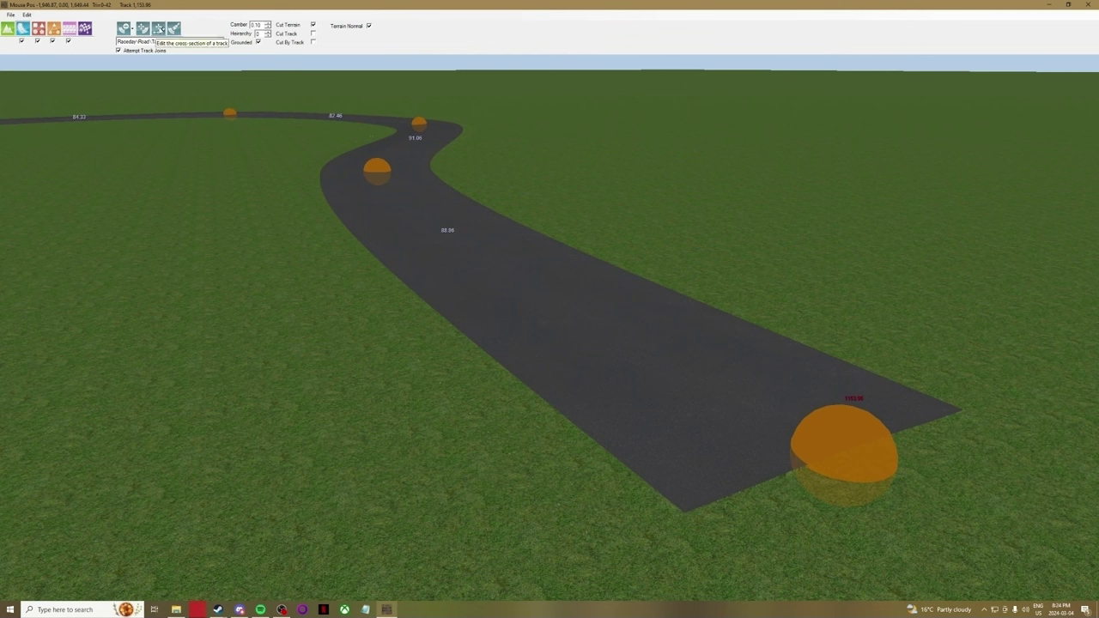
{"action": "left_click", "coordinate": [159, 29]}
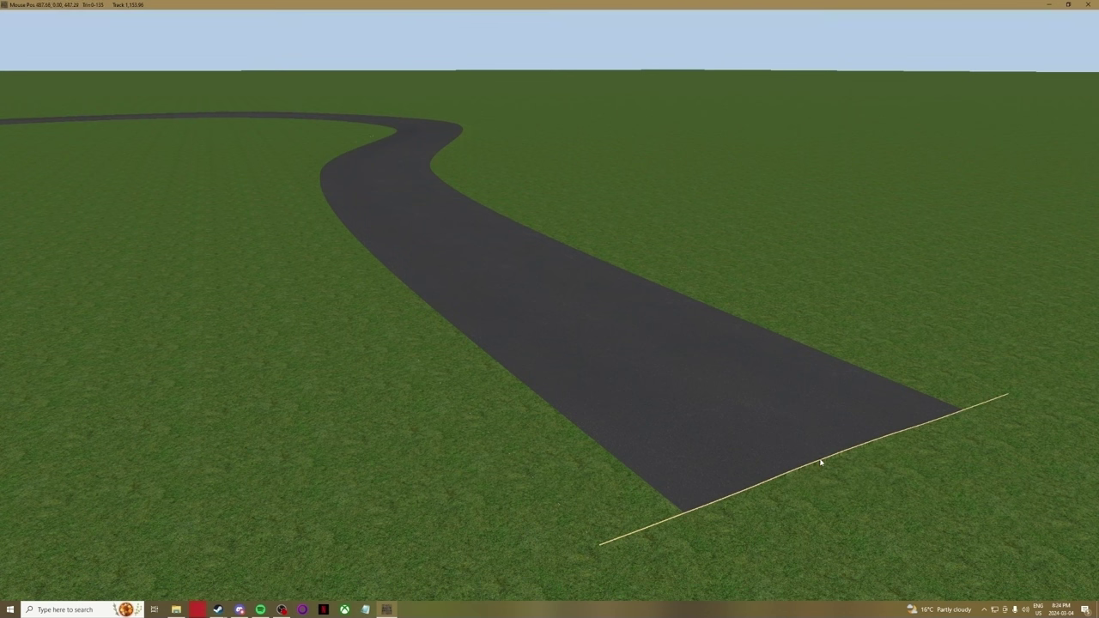
{"action": "middle_click_drag", "start_coordinate": [412, 405], "coordinate": [494, 460]}
{"action": "left_click", "coordinate": [485, 402]}
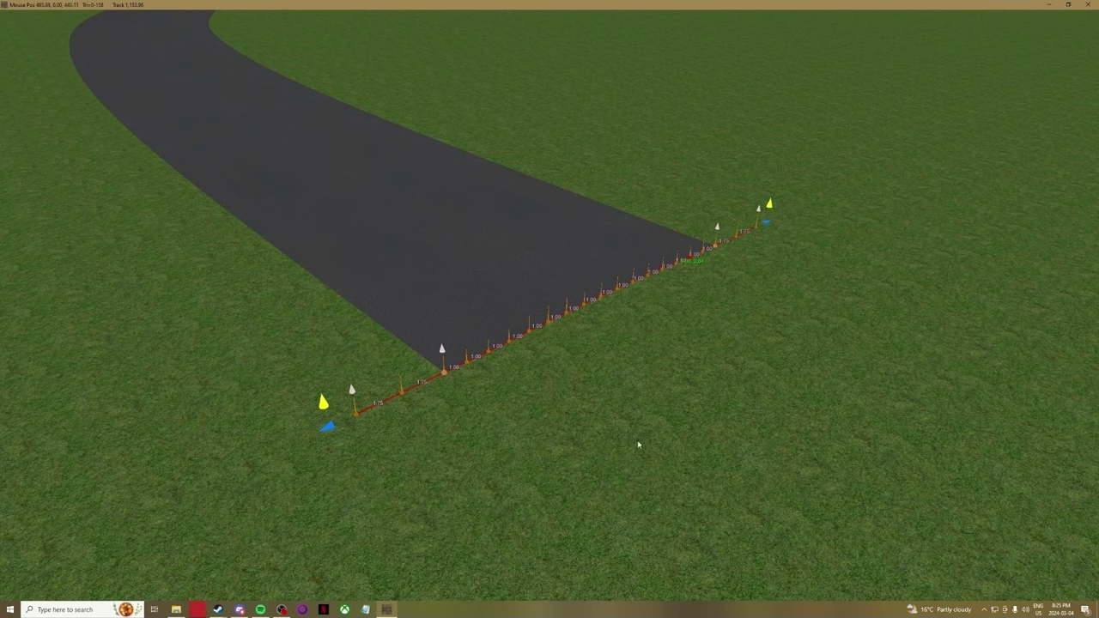
{"action": "right_click_drag", "start_coordinate": [631, 439], "coordinate": [654, 434]}
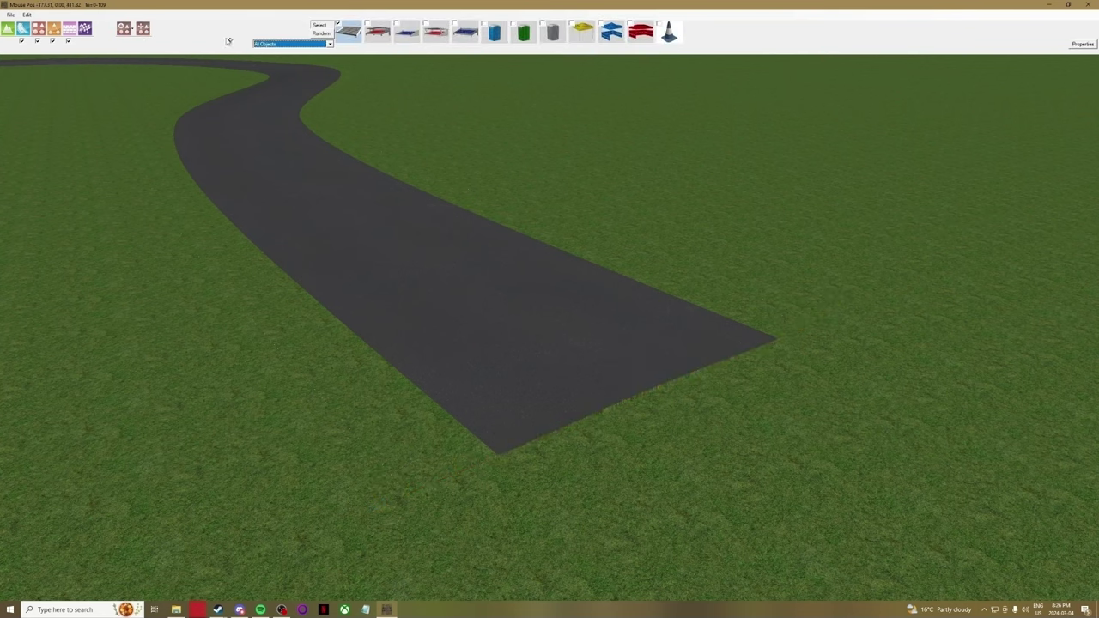
Place a dark hatchback from the Car objects on the edge of the road near the track's start
{"action": "left_click", "coordinate": [26, 15]}
{"action": "left_click", "coordinate": [43, 65]}
{"action": "scroll", "coordinate": [158, 176], "scroll_direction": "down", "scroll_amount": 5}
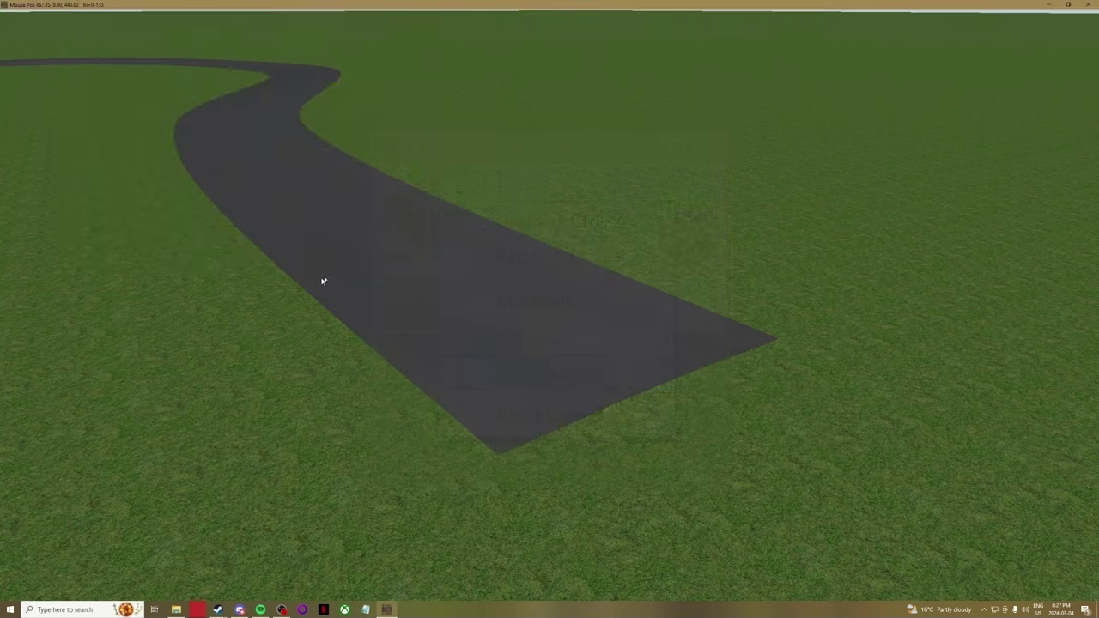
{"action": "left_click", "coordinate": [323, 44]}
{"action": "left_click", "coordinate": [313, 66]}
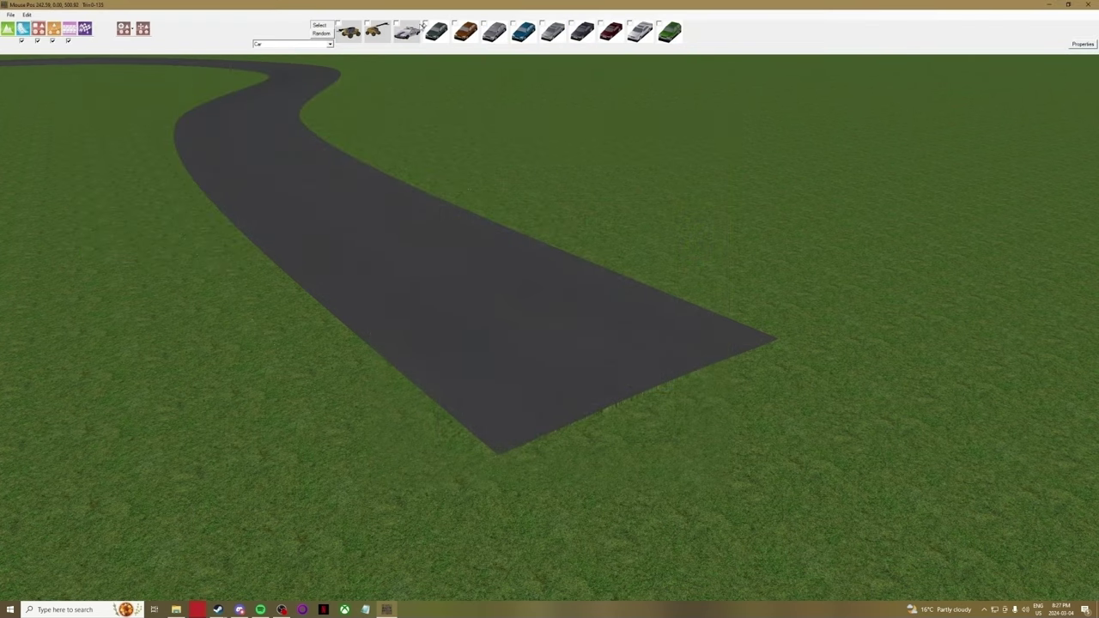
{"action": "left_click", "coordinate": [445, 39]}
{"action": "left_click", "coordinate": [550, 264]}
{"action": "scroll", "coordinate": [643, 409], "scroll_direction": "up", "scroll_amount": 2}
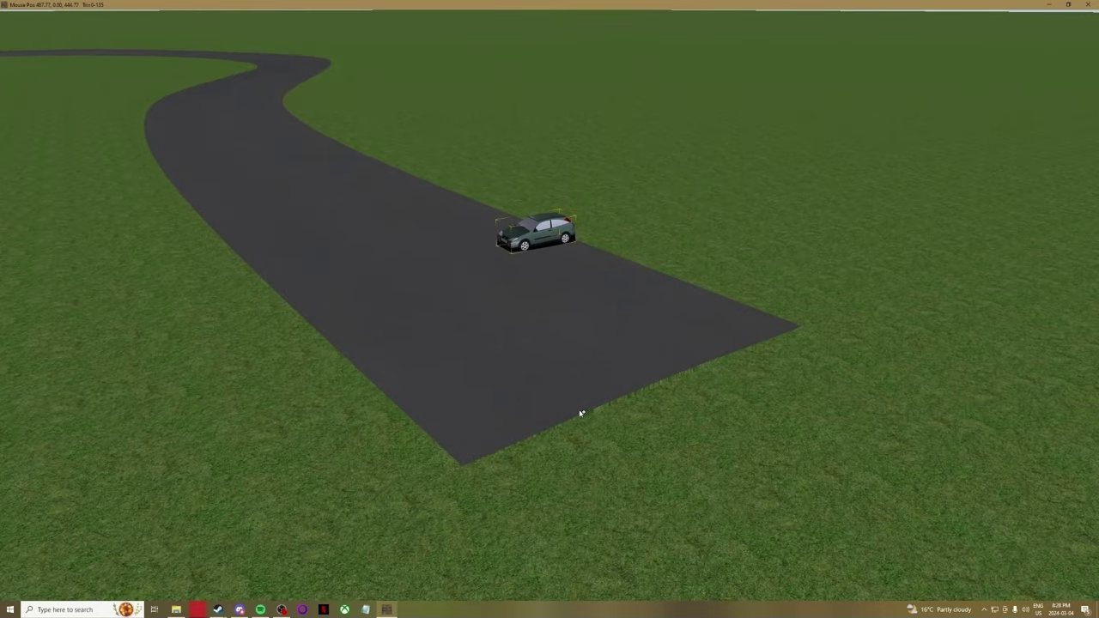
Move the four track nodes following the start node closer to the start, shrinking the opening loop
{"action": "scroll", "coordinate": [443, 383], "scroll_direction": "down", "scroll_amount": 5}
{"action": "right_click_drag", "start_coordinate": [444, 383], "coordinate": [522, 437]}
{"action": "scroll", "coordinate": [522, 437], "scroll_direction": "up", "scroll_amount": 5}
{"action": "right_click_drag", "start_coordinate": [822, 490], "coordinate": [756, 509]}
{"action": "mouse_move", "coordinate": [201, 46]}
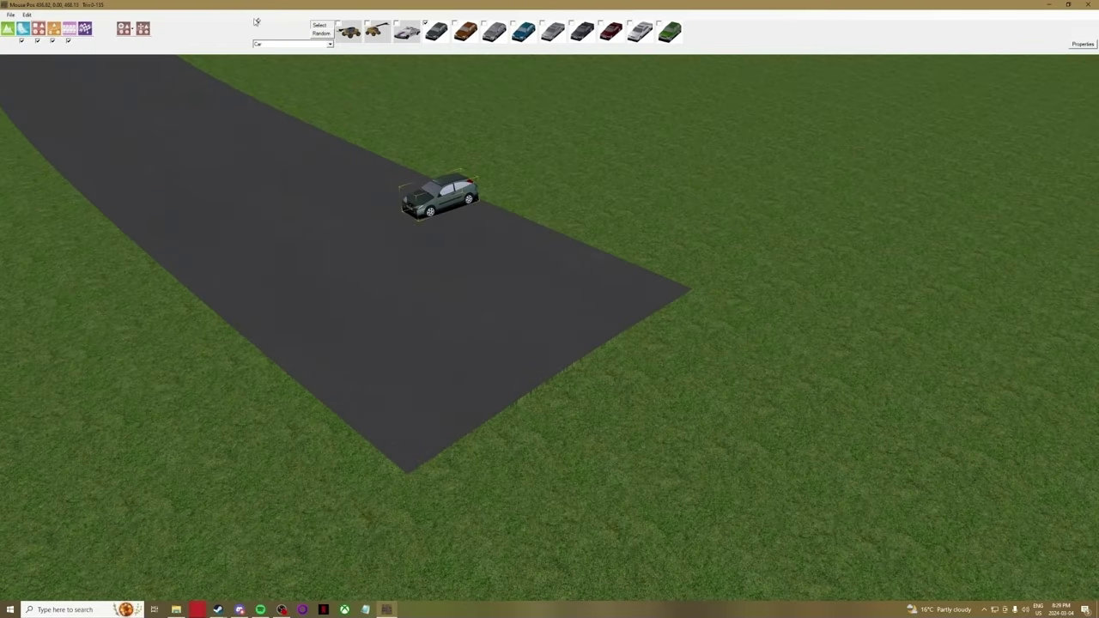
{"action": "left_click", "coordinate": [25, 30]}
{"action": "left_click", "coordinate": [143, 28]}
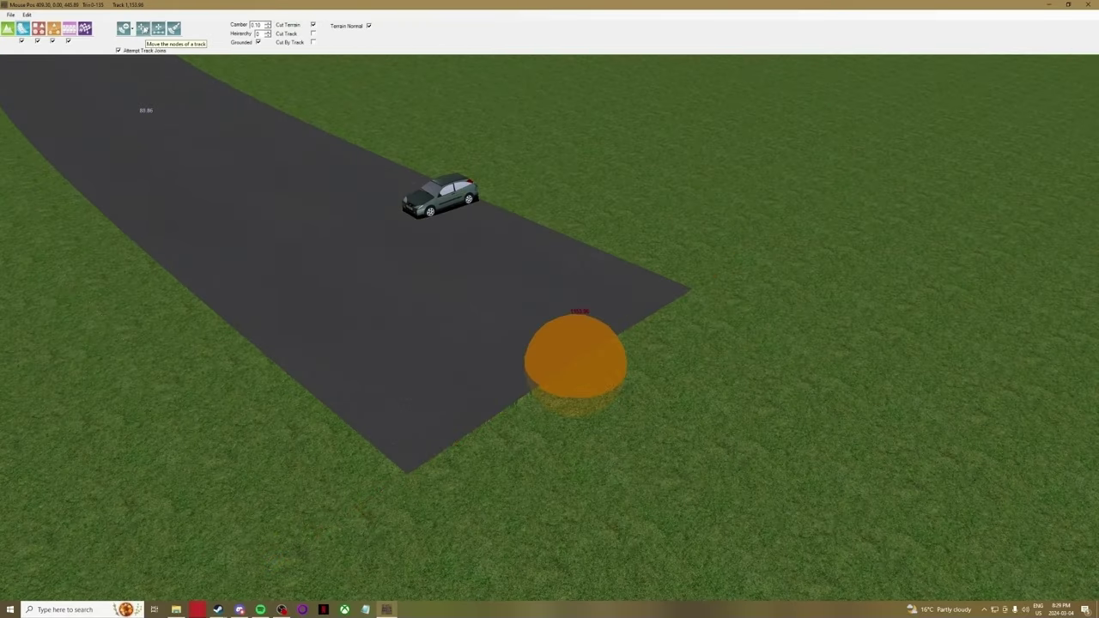
{"action": "scroll", "coordinate": [449, 349], "scroll_direction": "down", "scroll_amount": 5}
{"action": "right_click_drag", "start_coordinate": [449, 348], "coordinate": [485, 395]}
{"action": "right_click", "coordinate": [496, 190]}
{"action": "left_click_drag", "start_coordinate": [497, 189], "coordinate": [547, 233]}
{"action": "left_click_drag", "start_coordinate": [475, 123], "coordinate": [527, 177]}
{"action": "left_click_drag", "start_coordinate": [377, 102], "coordinate": [447, 167]}
{"action": "left_click_drag", "start_coordinate": [267, 137], "coordinate": [373, 185]}
Pull the next nodes after the loop inward to shorten the following bends
{"action": "left_click_drag", "start_coordinate": [364, 226], "coordinate": [305, 297]}
{"action": "left_click_drag", "start_coordinate": [267, 196], "coordinate": [413, 259]}
{"action": "left_click_drag", "start_coordinate": [304, 297], "coordinate": [502, 293]}
{"action": "left_click_drag", "start_coordinate": [443, 302], "coordinate": [522, 377]}
{"action": "left_click_drag", "start_coordinate": [440, 427], "coordinate": [517, 478]}
Fine-tune the positions of the loop nodes and the bend nodes after it to smooth the curve
{"action": "mouse_move", "coordinate": [547, 233]}
{"action": "left_mouse_down"}
{"action": "mouse_move", "coordinate": [529, 224]}
{"action": "mouse_move", "coordinate": [533, 234]}
{"action": "left_mouse_up"}
{"action": "left_click_drag", "start_coordinate": [526, 177], "coordinate": [530, 197]}
{"action": "left_click_drag", "start_coordinate": [446, 167], "coordinate": [475, 185]}
{"action": "left_click_drag", "start_coordinate": [373, 185], "coordinate": [417, 203]}
{"action": "left_click_drag", "start_coordinate": [413, 259], "coordinate": [424, 259]}
{"action": "left_click_drag", "start_coordinate": [502, 293], "coordinate": [498, 304]}
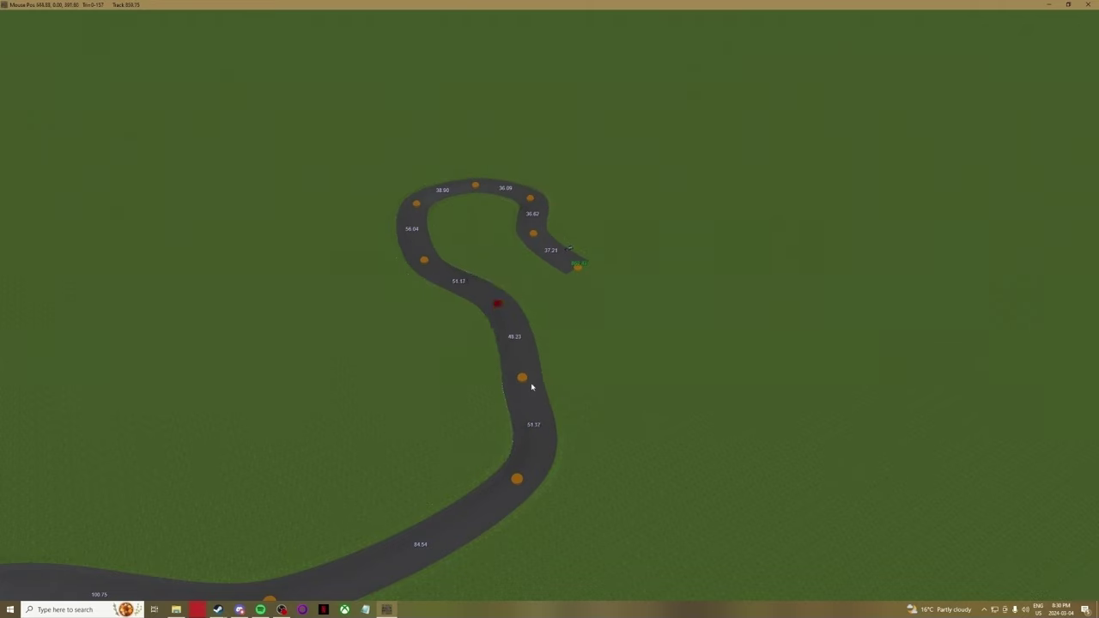
{"action": "left_click_drag", "start_coordinate": [522, 377], "coordinate": [529, 345]}
{"action": "left_click_drag", "start_coordinate": [498, 304], "coordinate": [481, 294]}
{"action": "left_click_drag", "start_coordinate": [517, 479], "coordinate": [511, 424]}
Preview the shortened bends from ground level and return to the aerial view
{"action": "key", "text": "d"}
{"action": "key", "text": "Tab"}
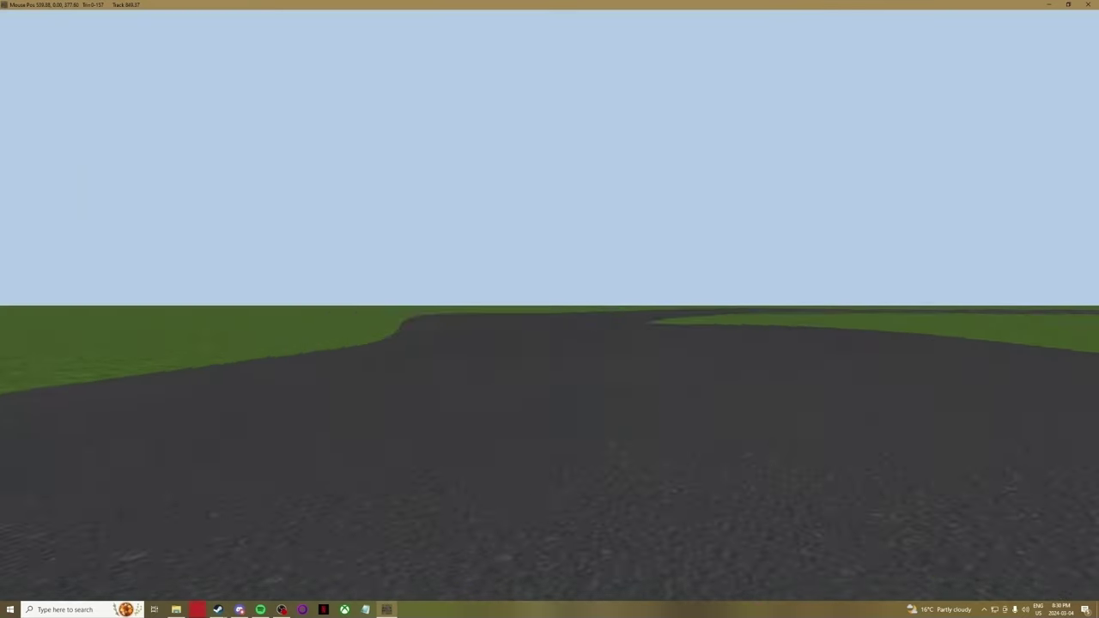
{"action": "key", "text": "Tab"}
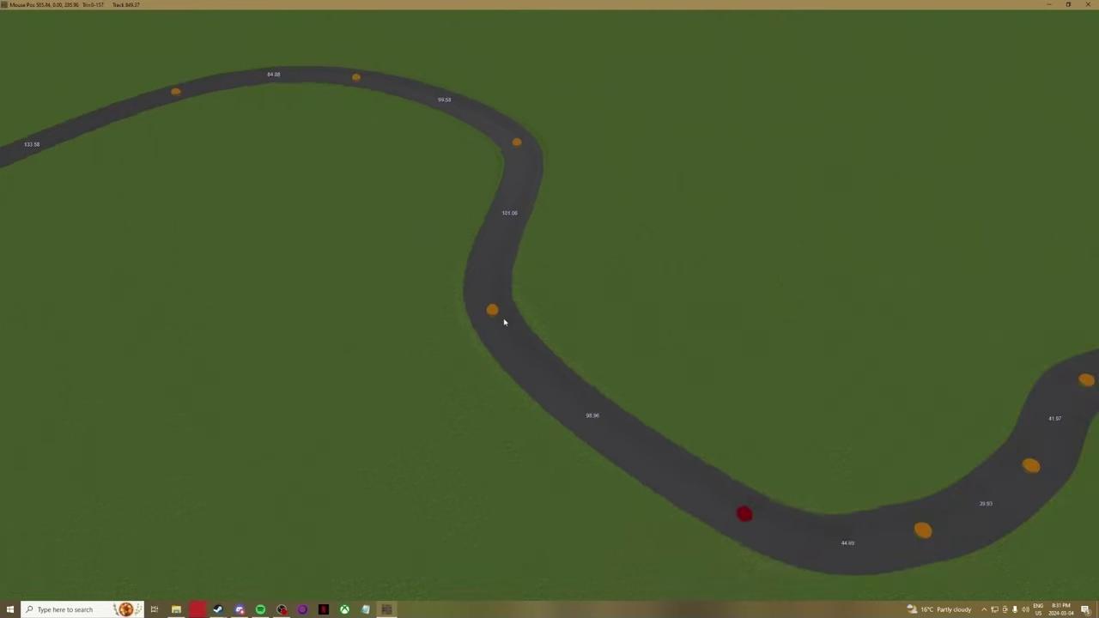
Adjust four nodes along the track's far half, drawing the S-bend and long sweep closer in
{"action": "left_click_drag", "start_coordinate": [742, 514], "coordinate": [768, 520]}
{"action": "left_click_drag", "start_coordinate": [517, 143], "coordinate": [647, 245]}
{"action": "left_click_drag", "start_coordinate": [355, 77], "coordinate": [459, 198]}
{"action": "left_click_drag", "start_coordinate": [175, 91], "coordinate": [322, 186]}
Pull the track's far end node and its three neighbours inward into a compact hairpin, shortening the track to about 543 m
{"action": "key", "text": "a"}
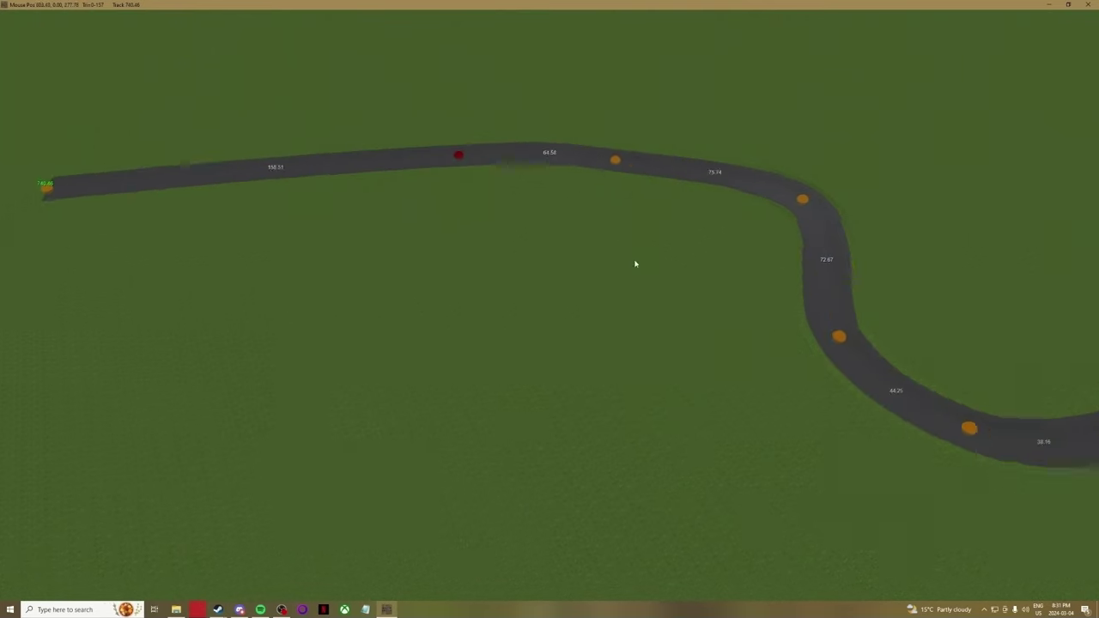
{"action": "key", "text": "w"}
{"action": "left_click_drag", "start_coordinate": [107, 206], "coordinate": [802, 470]}
{"action": "left_click_drag", "start_coordinate": [507, 175], "coordinate": [681, 358]}
{"action": "left_click_drag", "start_coordinate": [671, 182], "coordinate": [730, 278]}
{"action": "left_click_drag", "start_coordinate": [869, 223], "coordinate": [837, 275]}
Select the car near the track's start, rotate it about its vertical axis and reposition it
{"action": "scroll", "coordinate": [776, 400], "scroll_direction": "down", "scroll_amount": 3}
{"action": "key", "text": "d"}
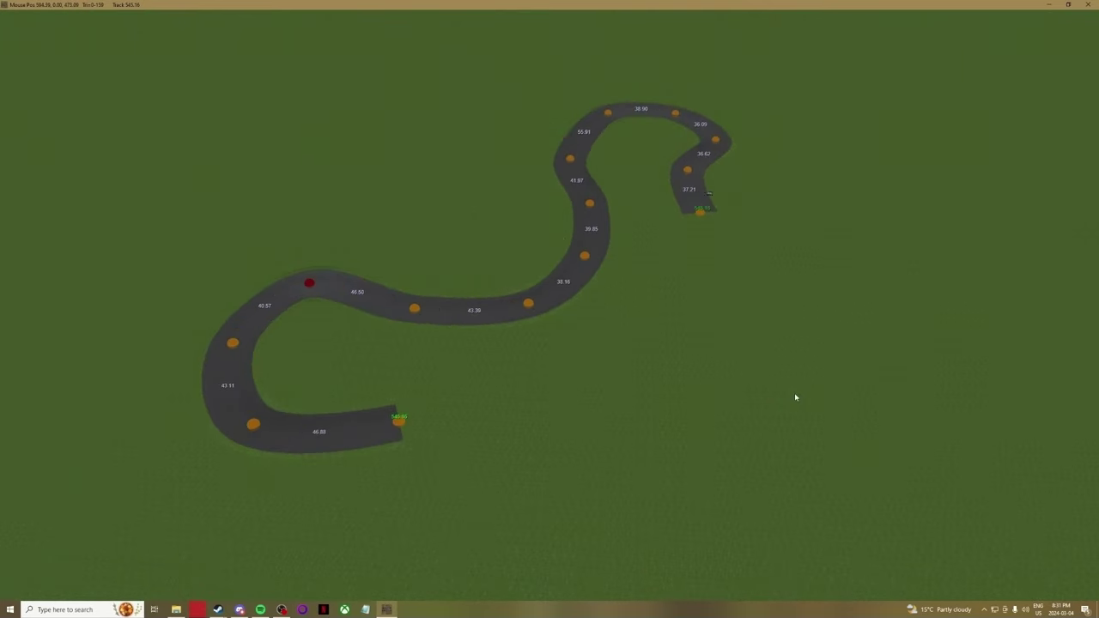
{"action": "key", "text": "a"}
{"action": "key", "text": "s"}
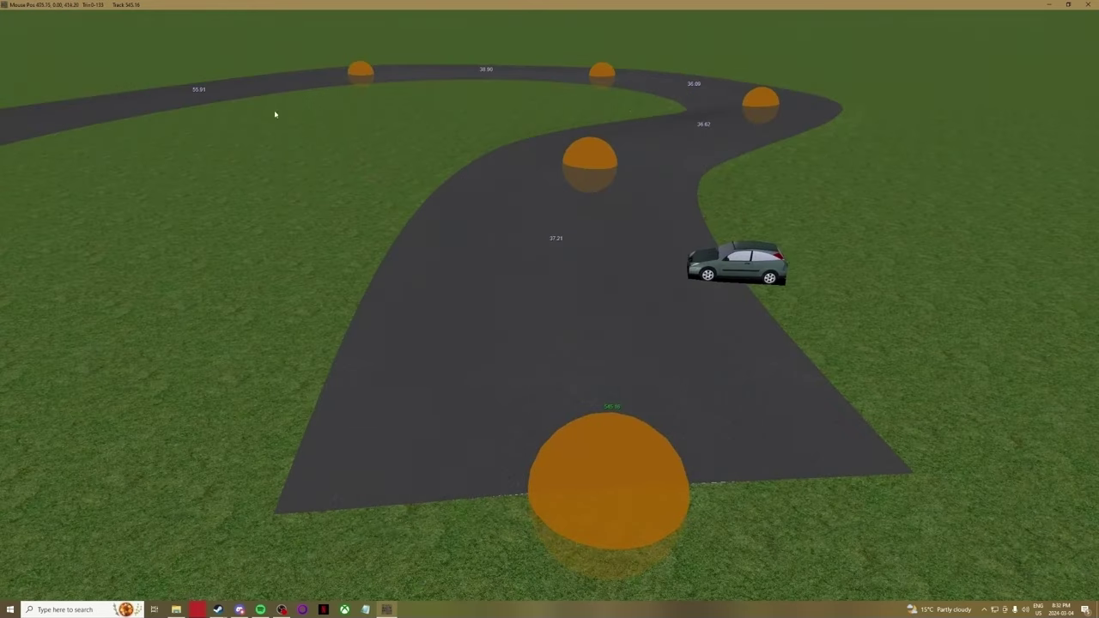
{"action": "left_click", "coordinate": [734, 273]}
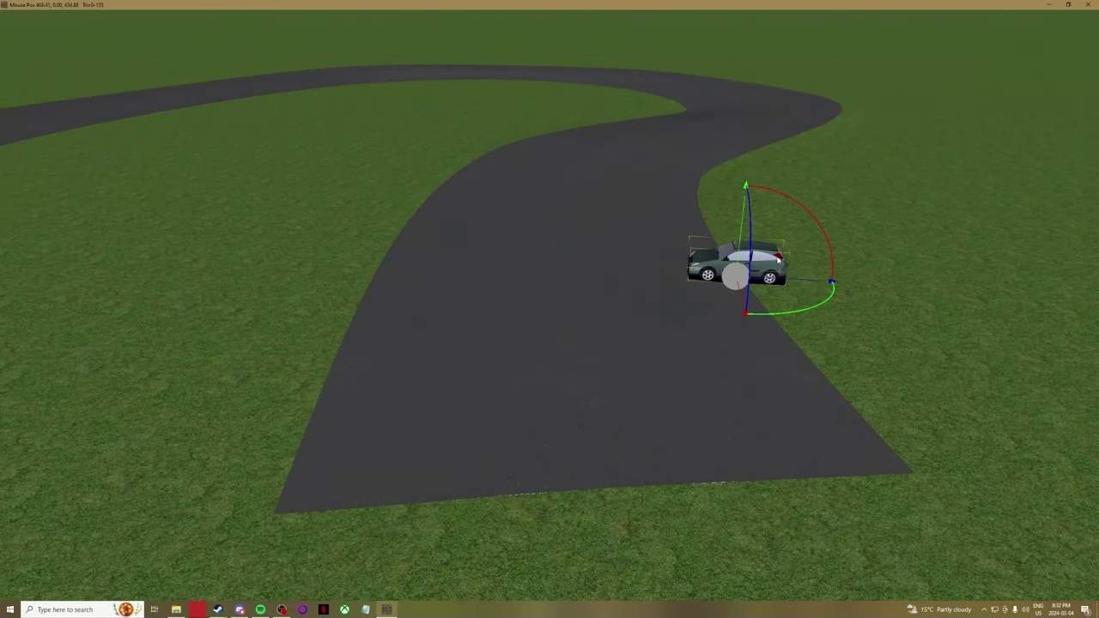
{"action": "left_click_drag", "start_coordinate": [829, 305], "coordinate": [665, 331]}
{"action": "left_click_drag", "start_coordinate": [736, 277], "coordinate": [905, 413]}
{"action": "left_click_drag", "start_coordinate": [927, 328], "coordinate": [938, 280]}
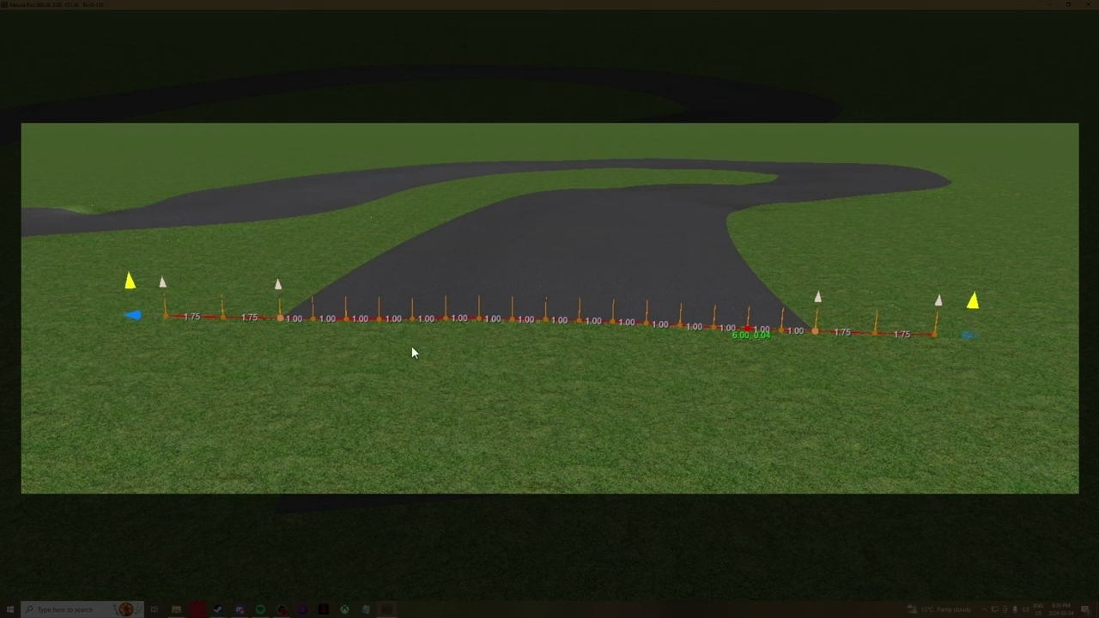
In the track's starting cross-section, undo a trial lift of one node and adjust the height of the middle nodes
{"action": "left_click_drag", "start_coordinate": [345, 318], "coordinate": [354, 290]}
{"action": "key", "text": "ctrl+z"}
{"action": "left_click", "coordinate": [544, 334]}
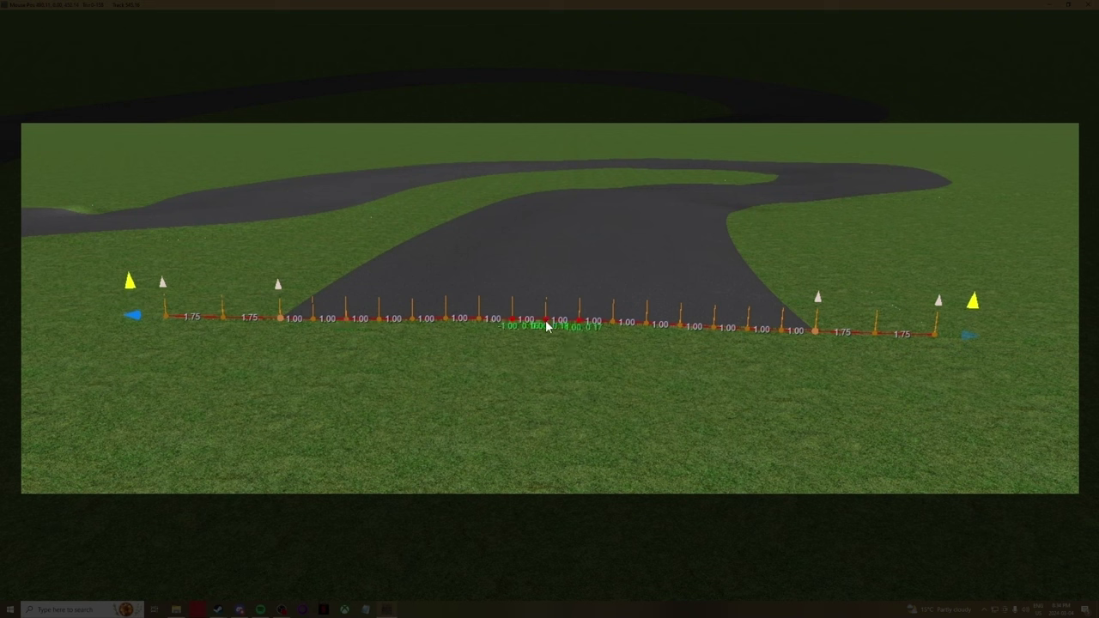
{"action": "mouse_move", "coordinate": [546, 320]}
{"action": "left_mouse_down"}
{"action": "mouse_move", "coordinate": [544, 253]}
{"action": "mouse_move", "coordinate": [514, 251]}
{"action": "mouse_move", "coordinate": [552, 317]}
{"action": "left_mouse_up"}
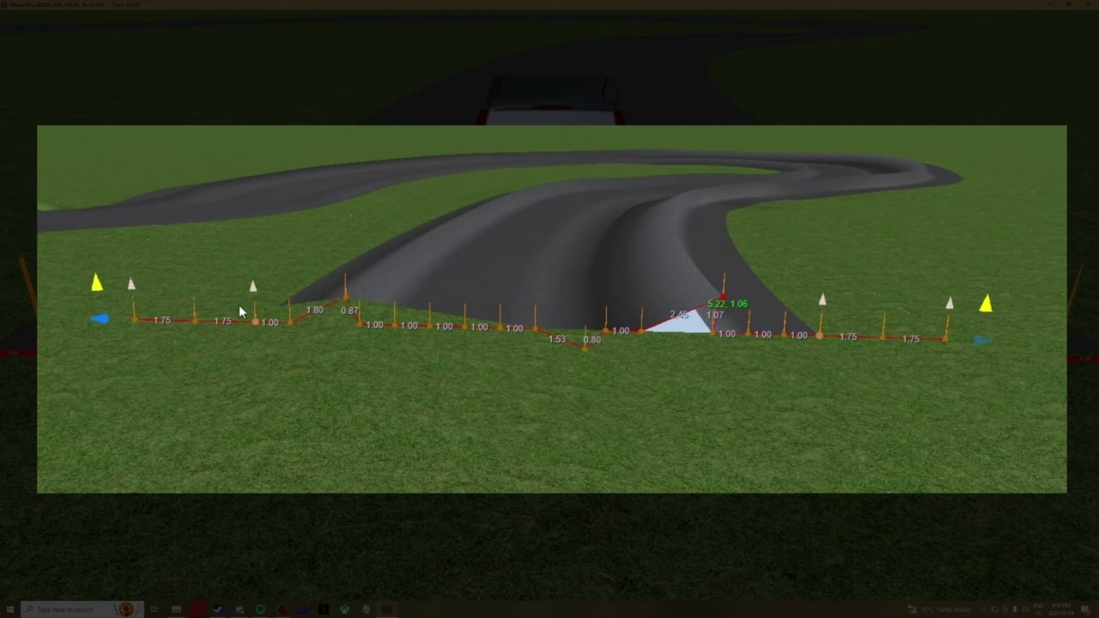
Flatten the track's starting cross-section by aligning its selected nodes at 100%
{"action": "right_click", "coordinate": [510, 357]}
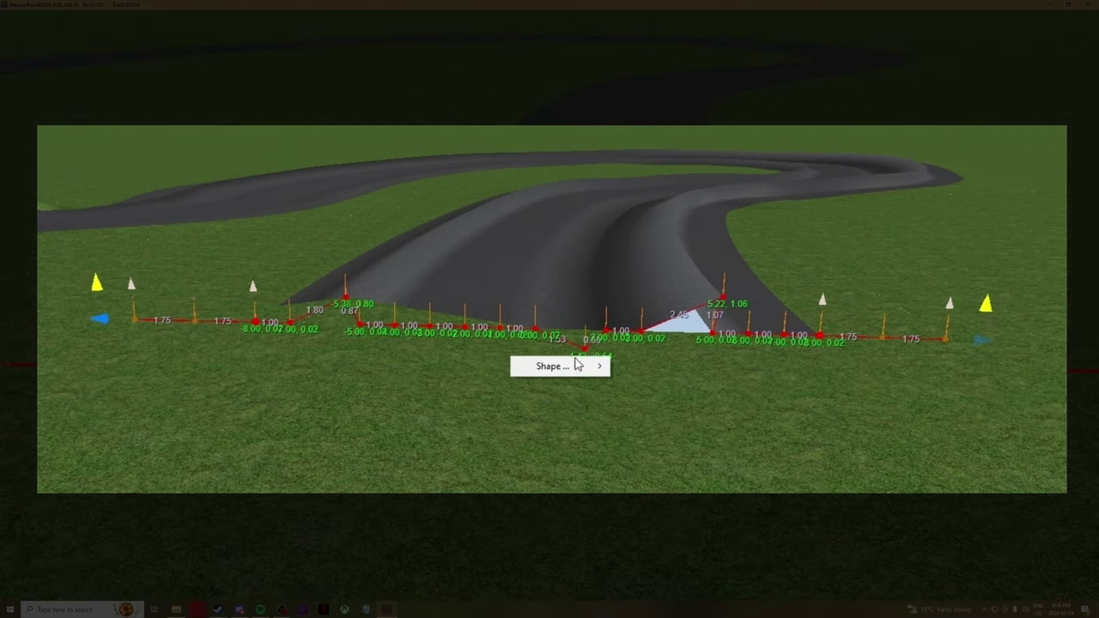
{"action": "mouse_move", "coordinate": [596, 366]}
{"action": "mouse_move", "coordinate": [669, 423]}
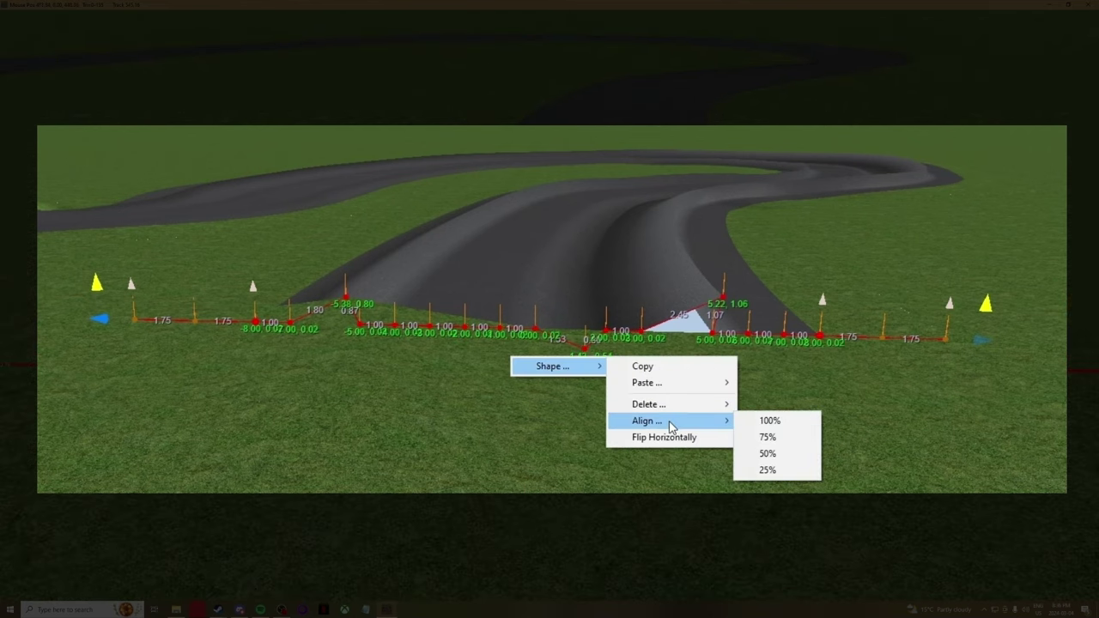
{"action": "left_click", "coordinate": [769, 421]}
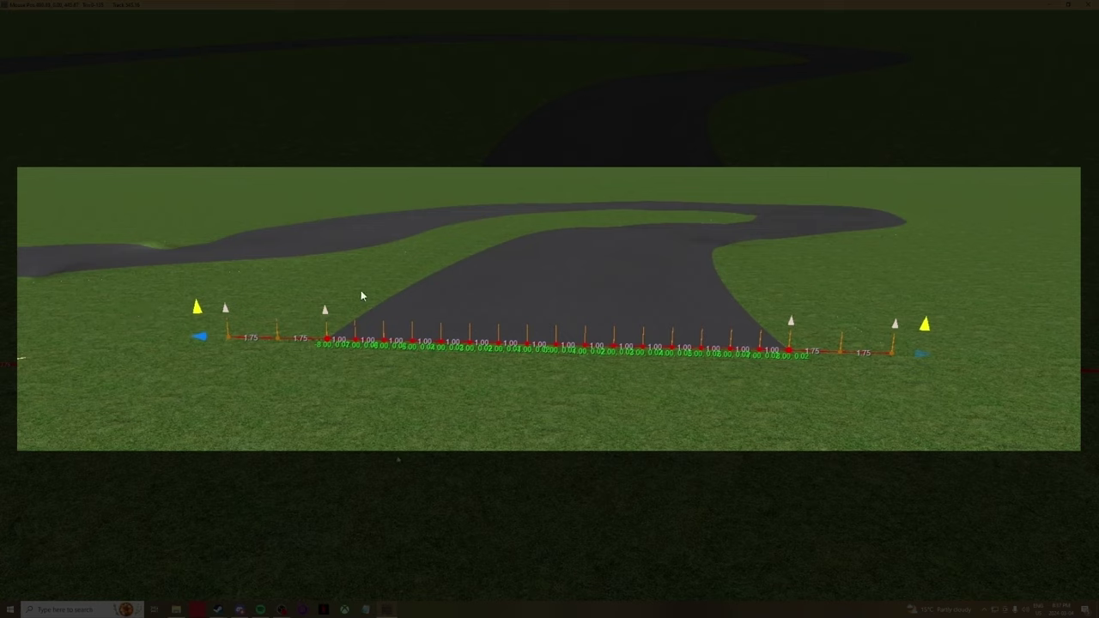
Try moving the white, yellow and blue edge handles of the starting cross-section, undoing the trial changes
{"action": "mouse_move", "coordinate": [326, 316]}
{"action": "left_mouse_down"}
{"action": "mouse_move", "coordinate": [334, 213]}
{"action": "mouse_move", "coordinate": [596, 183]}
{"action": "mouse_move", "coordinate": [490, 211]}
{"action": "mouse_move", "coordinate": [334, 289]}
{"action": "mouse_move", "coordinate": [325, 316]}
{"action": "left_mouse_up"}
{"action": "left_click_drag", "start_coordinate": [791, 328], "coordinate": [747, 333]}
{"action": "left_click_drag", "start_coordinate": [895, 323], "coordinate": [984, 175]}
{"action": "key", "text": "ctrl+z"}
{"action": "left_click", "coordinate": [11, 15]}
{"action": "left_click", "coordinate": [32, 45]}
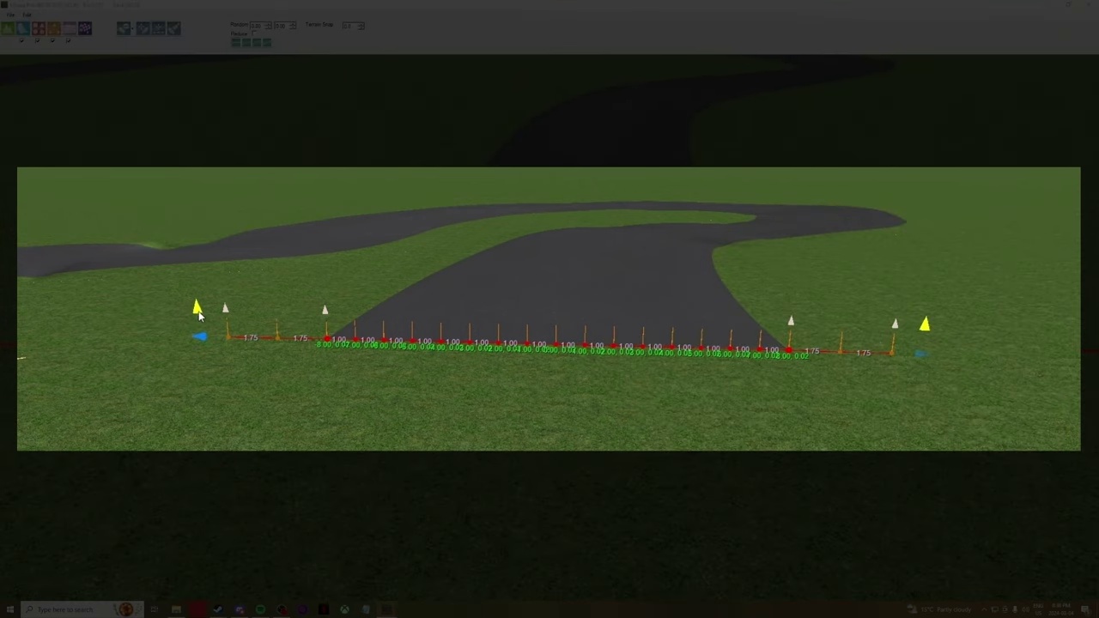
{"action": "left_click_drag", "start_coordinate": [197, 309], "coordinate": [203, 350]}
{"action": "key", "text": "ctrl+z"}
{"action": "key", "text": "ctrl+z"}
{"action": "key", "text": "ctrl+z"}
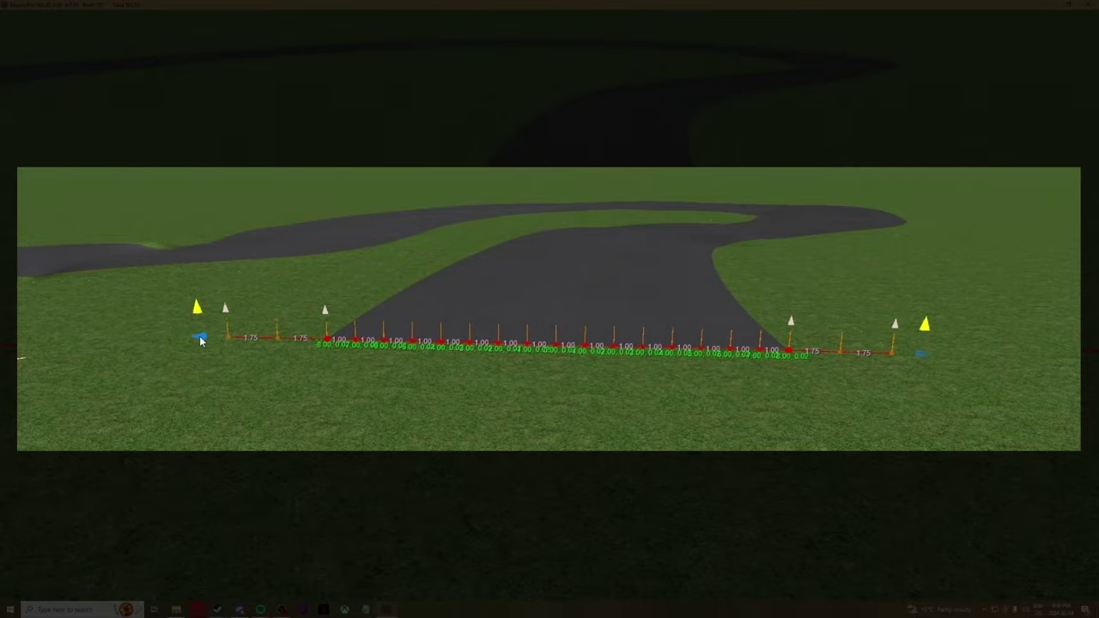
{"action": "left_click_drag", "start_coordinate": [200, 337], "coordinate": [32, 313]}
Switch to editing cross-sections and copy the shape of the flat cross-section beside the car
{"action": "scroll", "coordinate": [576, 381], "scroll_direction": "down", "scroll_amount": 3}
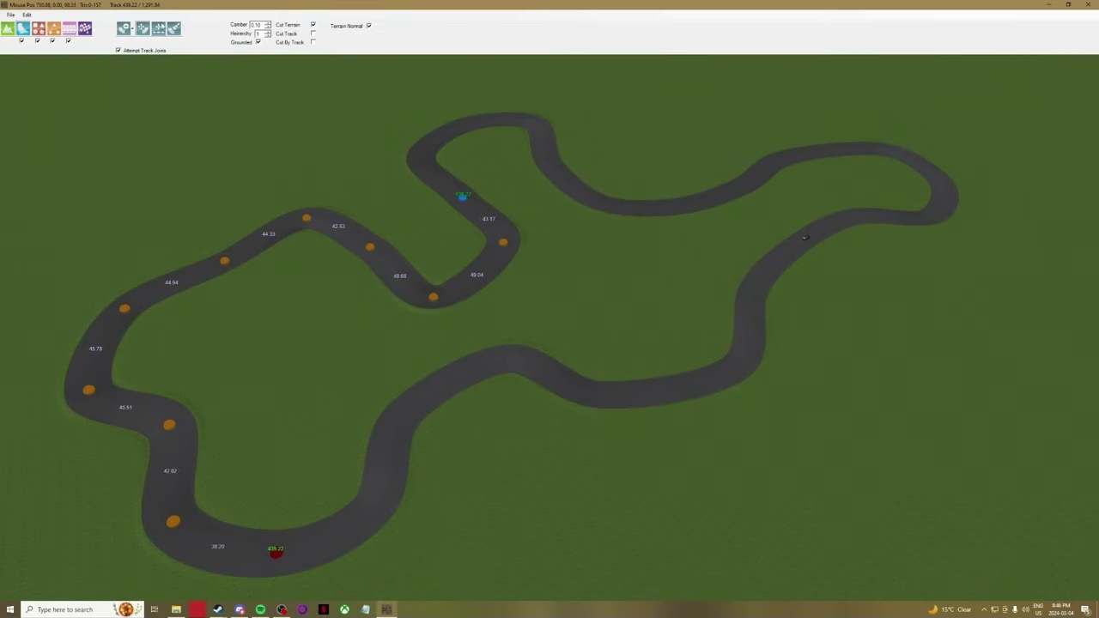
{"action": "left_click", "coordinate": [158, 29]}
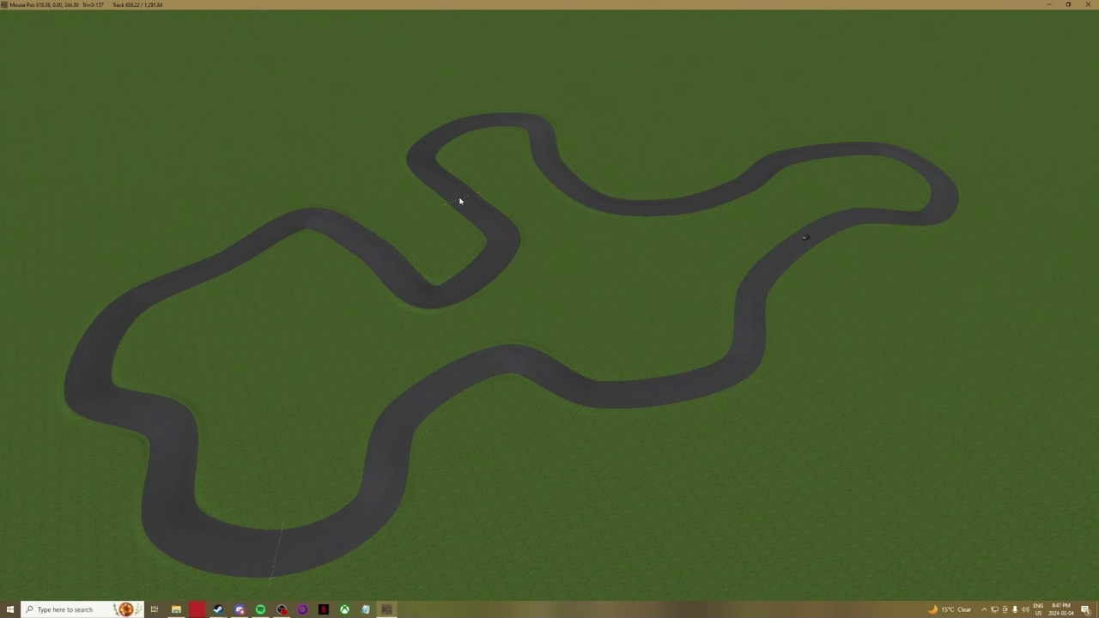
{"action": "scroll", "coordinate": [819, 243], "scroll_direction": "up", "scroll_amount": 8}
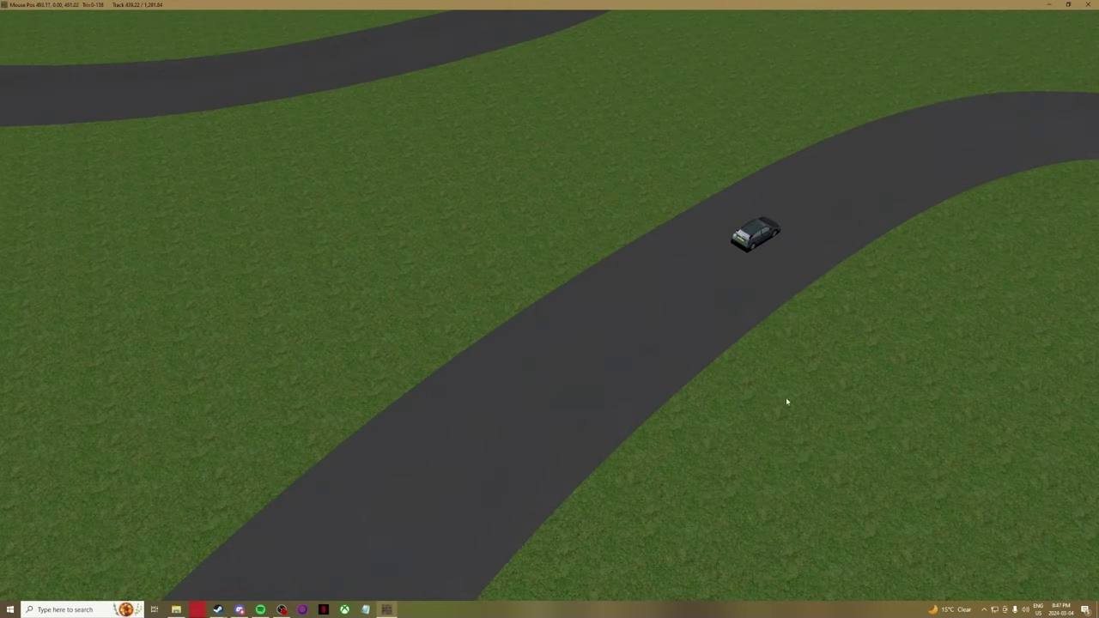
{"action": "left_click", "coordinate": [783, 255]}
{"action": "scroll", "coordinate": [735, 156], "scroll_direction": "up", "scroll_amount": 5}
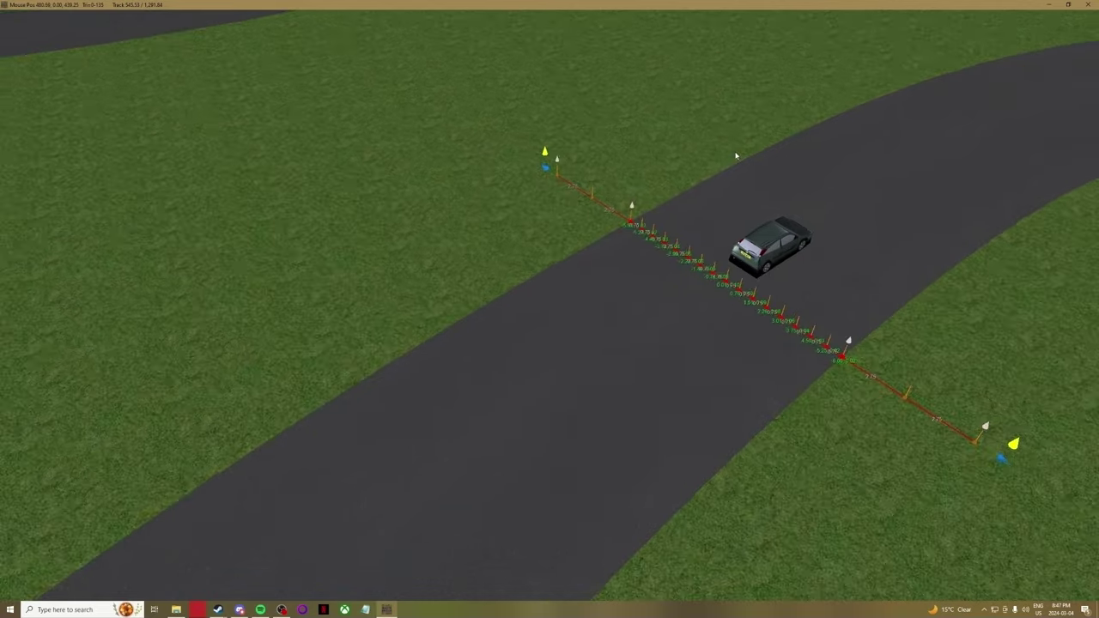
{"action": "right_click", "coordinate": [842, 274]}
{"action": "mouse_move", "coordinate": [868, 283]}
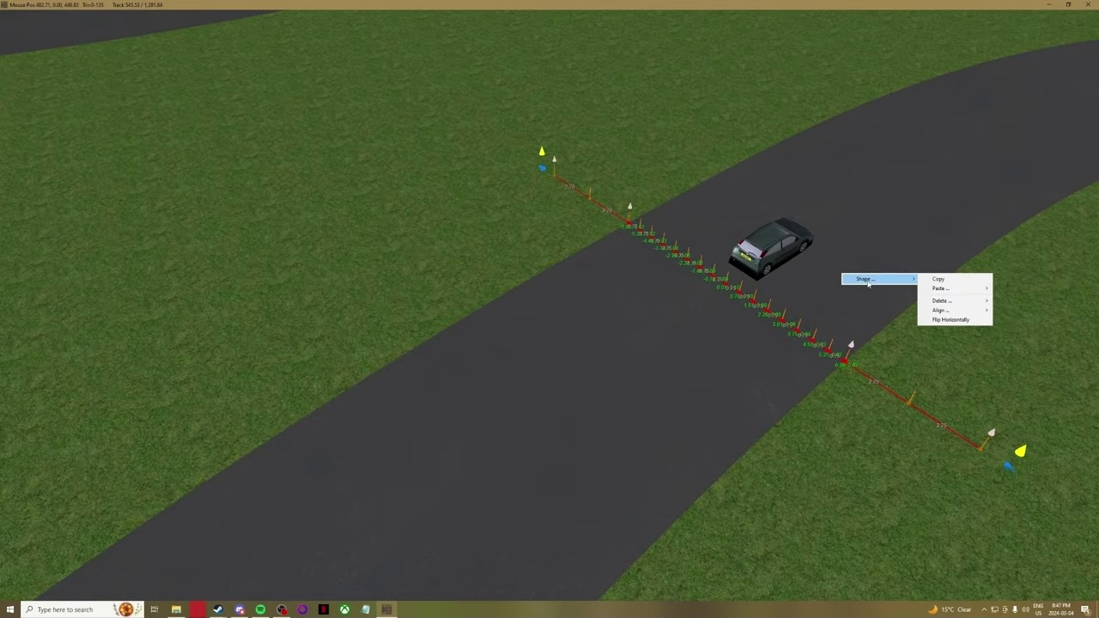
{"action": "left_click", "coordinate": [953, 280]}
Paste the copied cross-section shape onto all tracks, starting from the cross-section near the hairpin
{"action": "scroll", "coordinate": [734, 275], "scroll_direction": "down", "scroll_amount": 10}
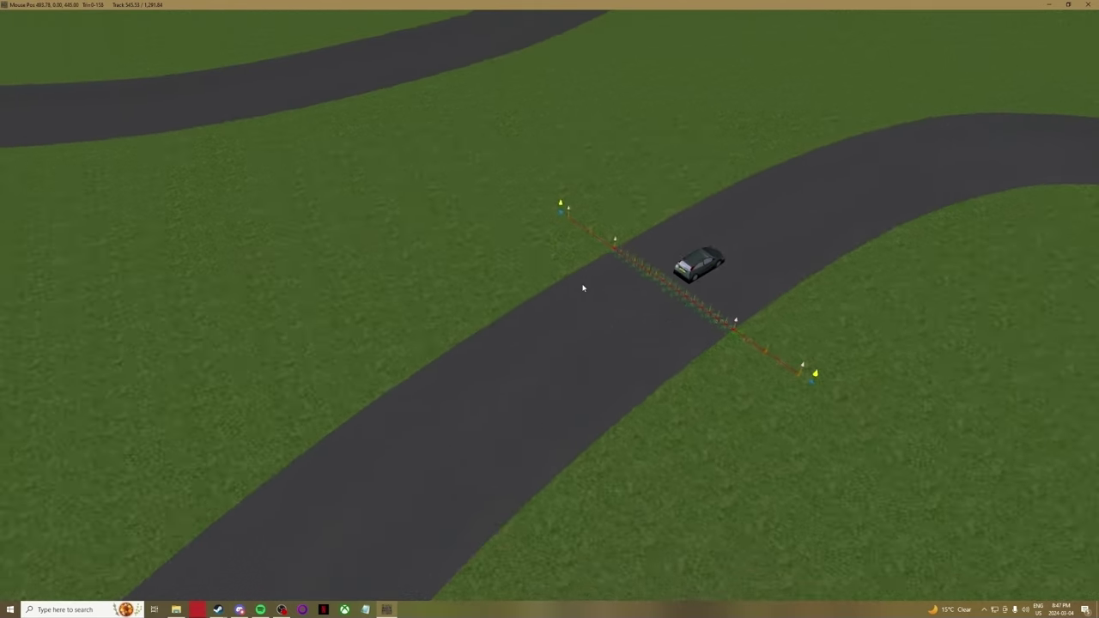
{"action": "scroll", "coordinate": [515, 335], "scroll_direction": "down", "scroll_amount": 5}
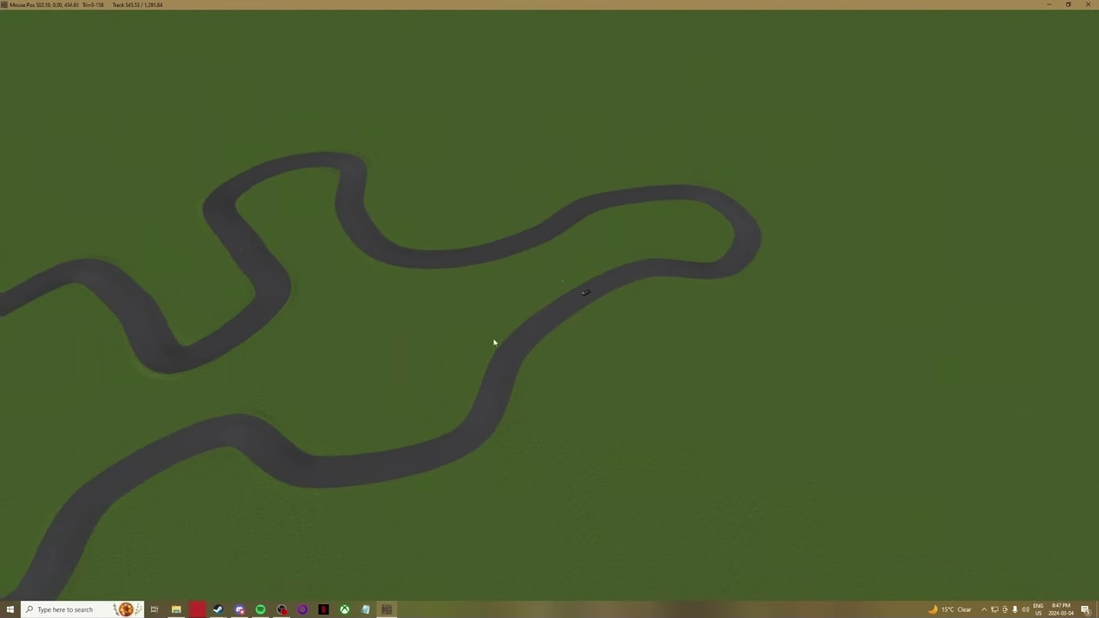
{"action": "middle_click_drag", "start_coordinate": [422, 354], "coordinate": [382, 358]}
{"action": "scroll", "coordinate": [349, 358], "scroll_direction": "up", "scroll_amount": 2}
{"action": "scroll", "coordinate": [624, 224], "scroll_direction": "up", "scroll_amount": 1}
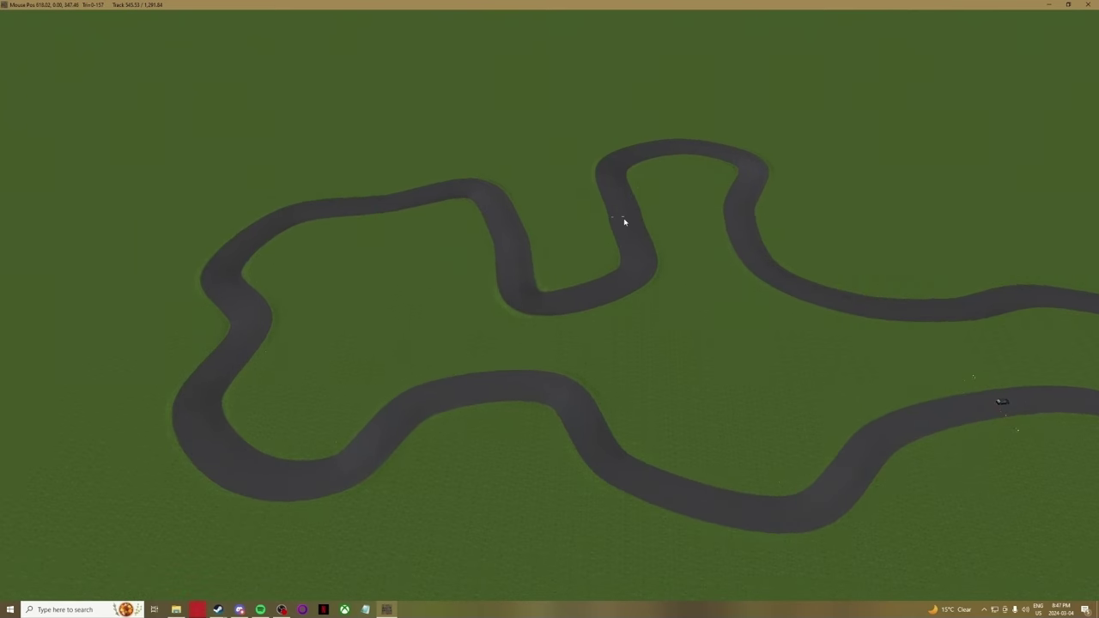
{"action": "right_click", "coordinate": [624, 222]}
{"action": "mouse_move", "coordinate": [635, 225]}
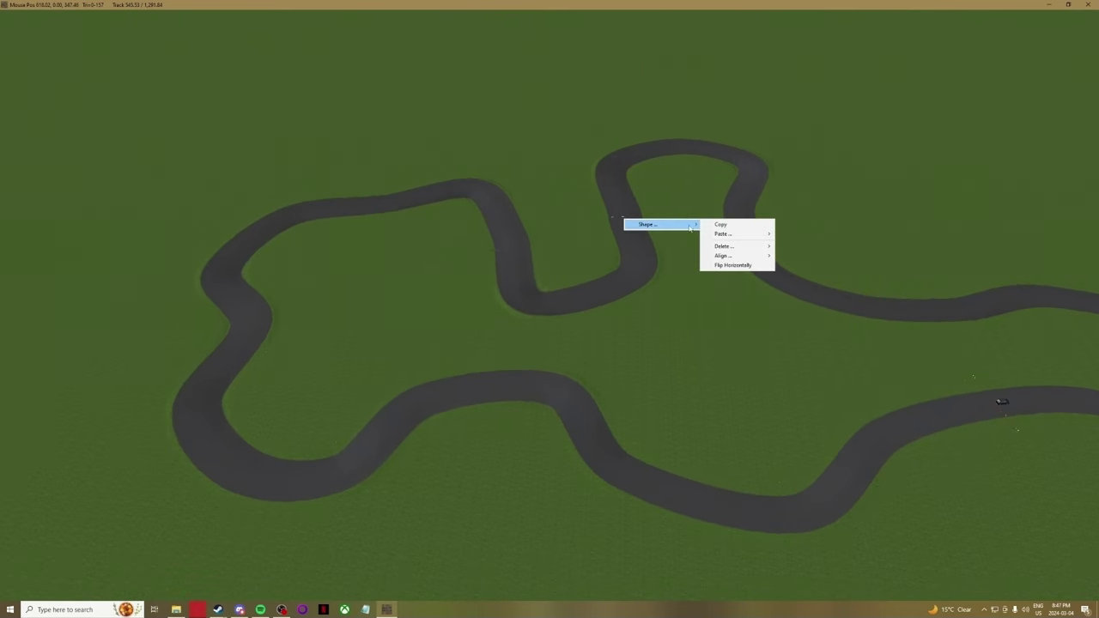
{"action": "mouse_move", "coordinate": [729, 233]}
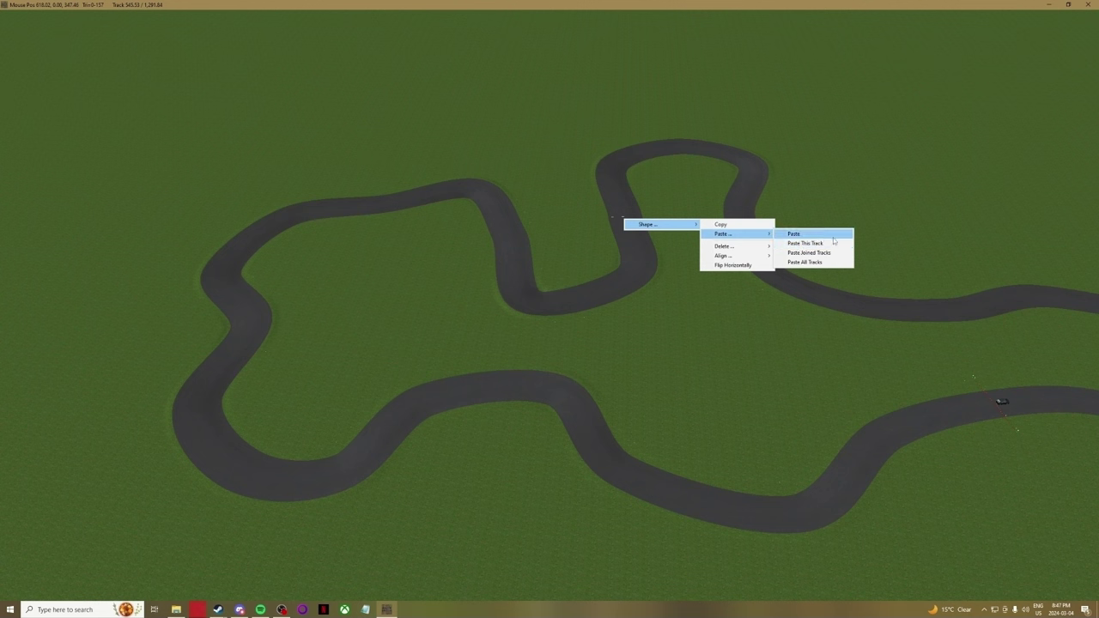
{"action": "left_click", "coordinate": [812, 262]}
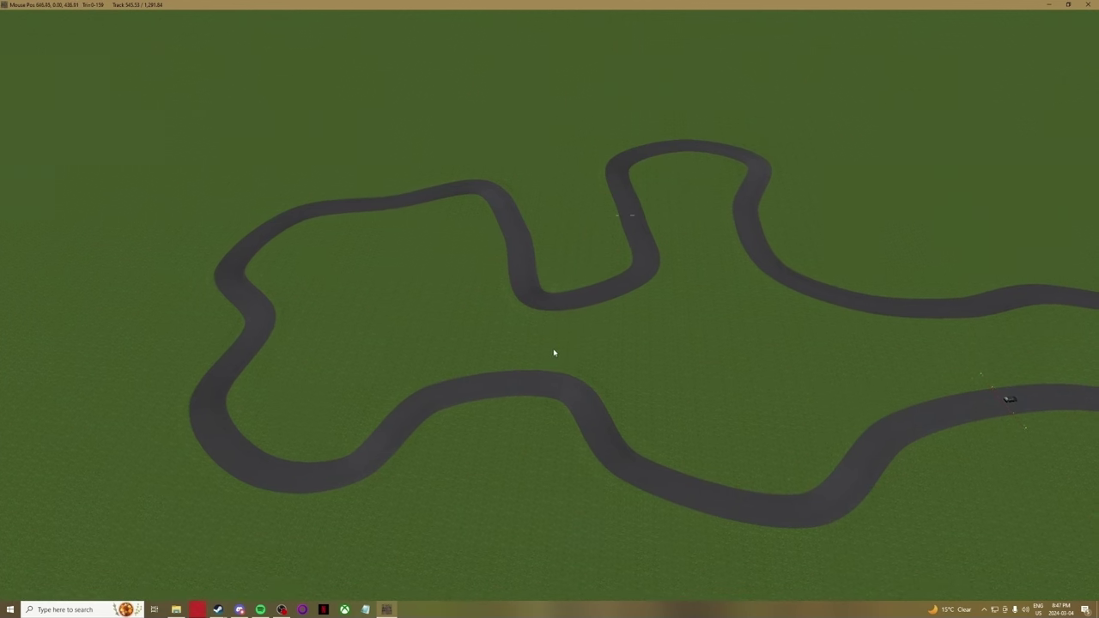
Inspect the road surface, then select every node of one track section and look through its height smooth, straighten and convert spline options
{"action": "scroll", "coordinate": [529, 337], "scroll_direction": "up", "scroll_amount": 2}
{"action": "scroll", "coordinate": [524, 337], "scroll_direction": "up", "scroll_amount": 3}
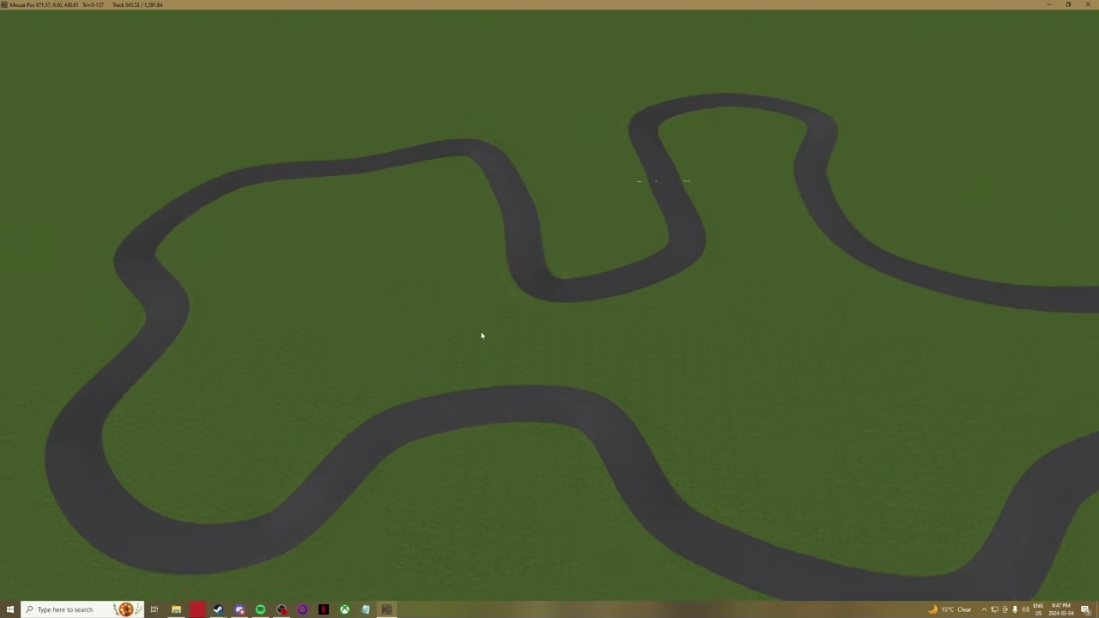
{"action": "middle_click_drag", "start_coordinate": [458, 331], "coordinate": [620, 237]}
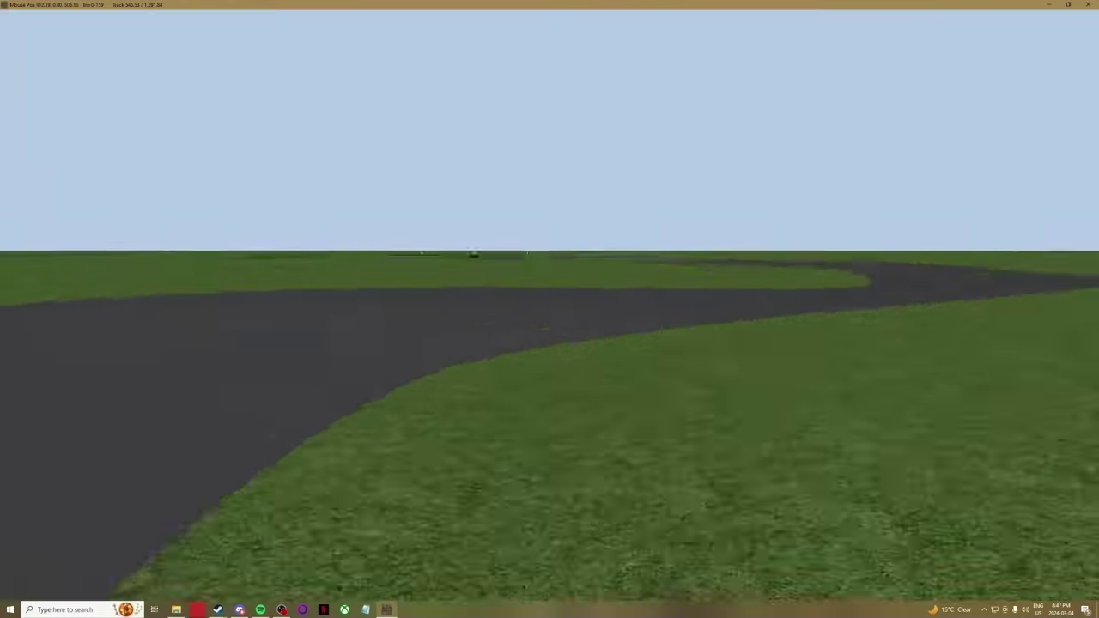
{"action": "scroll", "coordinate": [636, 181], "scroll_direction": "down", "scroll_amount": 5}
{"action": "left_click", "coordinate": [142, 31]}
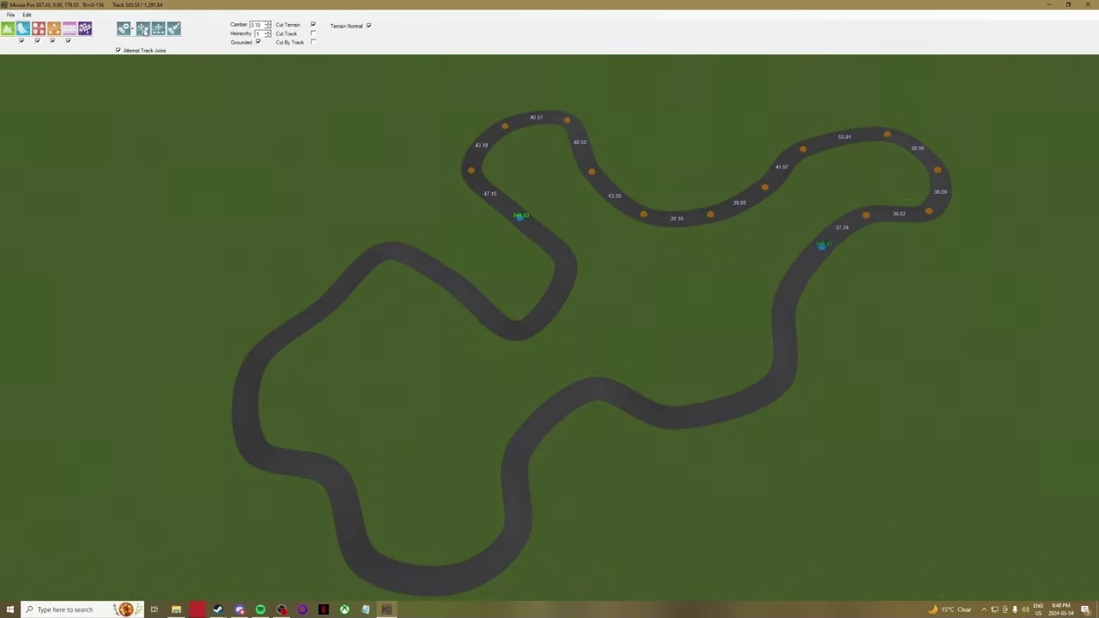
{"action": "left_click", "coordinate": [434, 276]}
{"action": "mouse_move", "coordinate": [266, 31]}
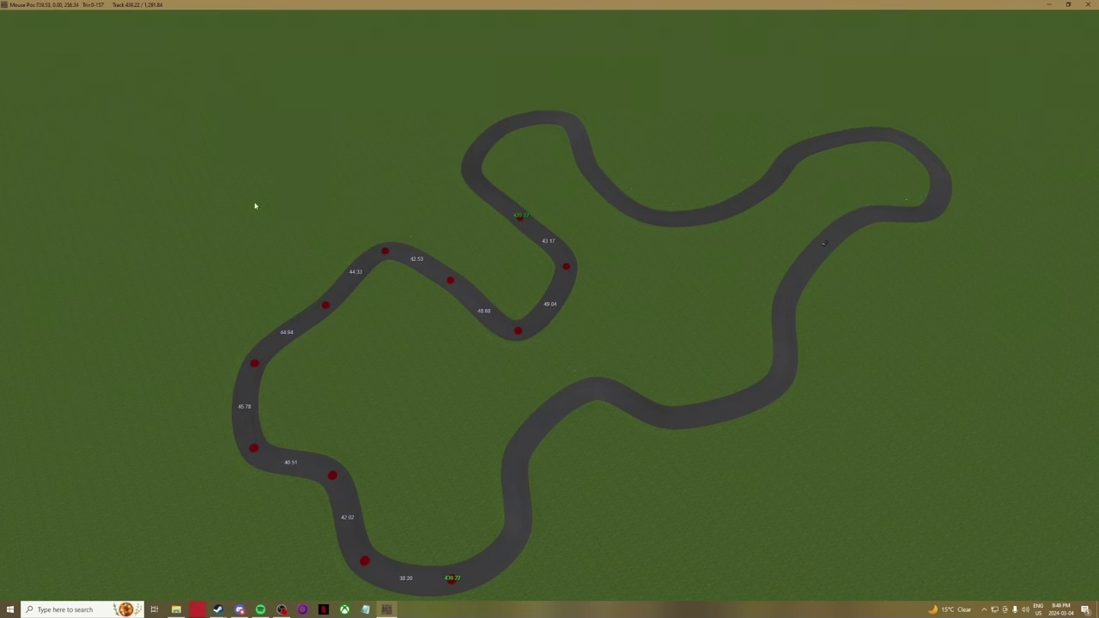
{"action": "scroll", "coordinate": [329, 309], "scroll_direction": "up", "scroll_amount": 5}
{"action": "middle_click_drag", "start_coordinate": [329, 309], "coordinate": [711, 323]}
{"action": "scroll", "coordinate": [712, 323], "scroll_direction": "down", "scroll_amount": 5}
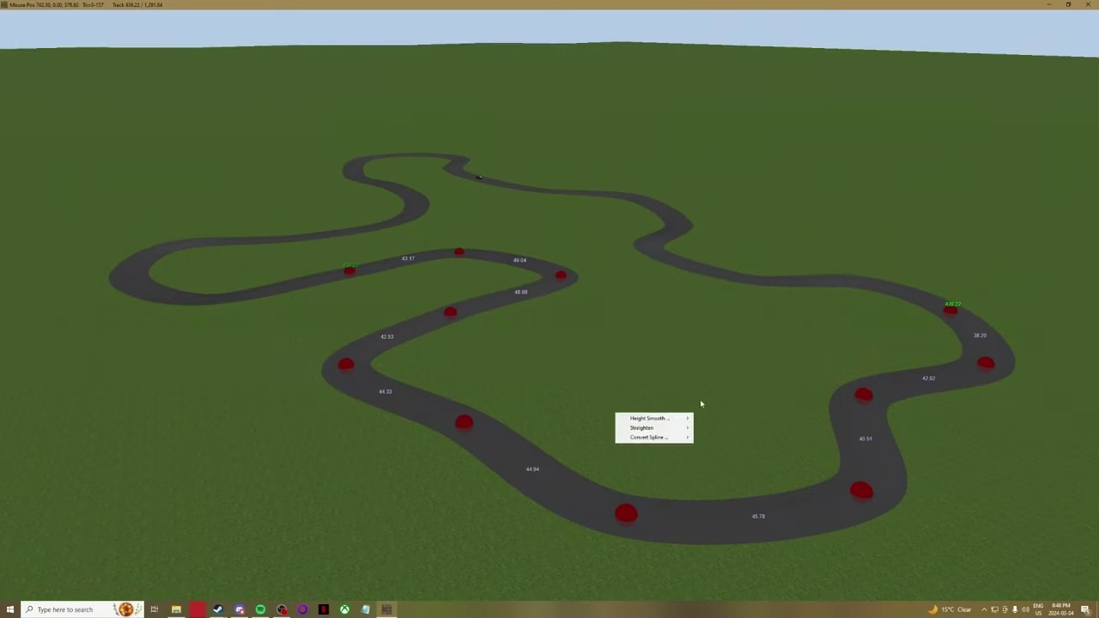
{"action": "left_click", "coordinate": [340, 228]}
{"action": "left_click", "coordinate": [282, 357]}
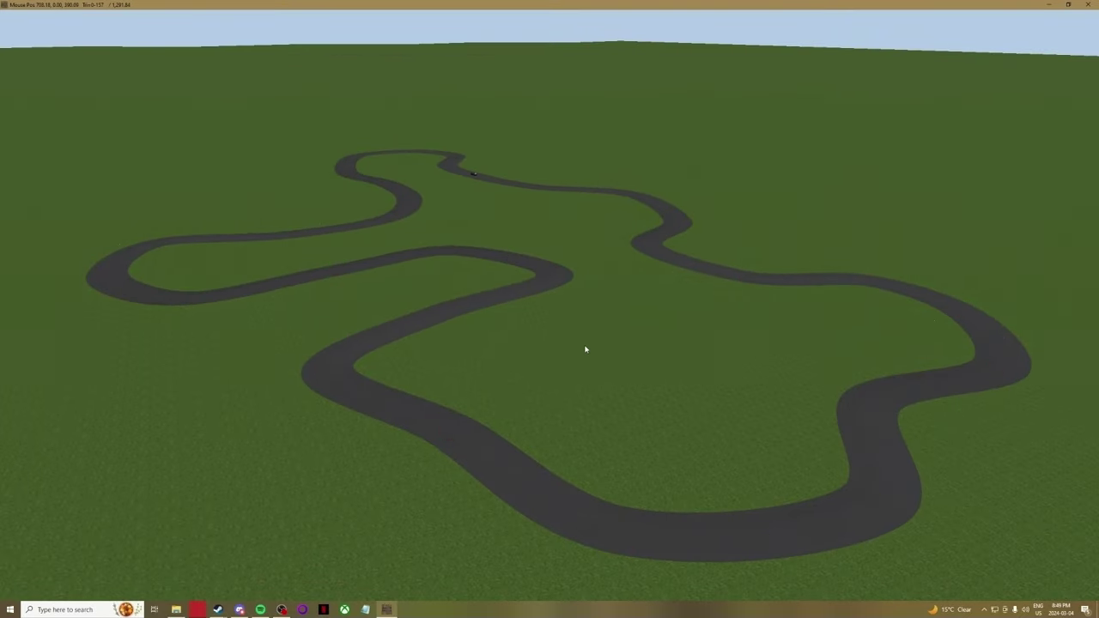
Move the nodes around the sharp inner bend inward, shortening that track section to about 420 m
{"action": "left_click", "coordinate": [379, 261]}
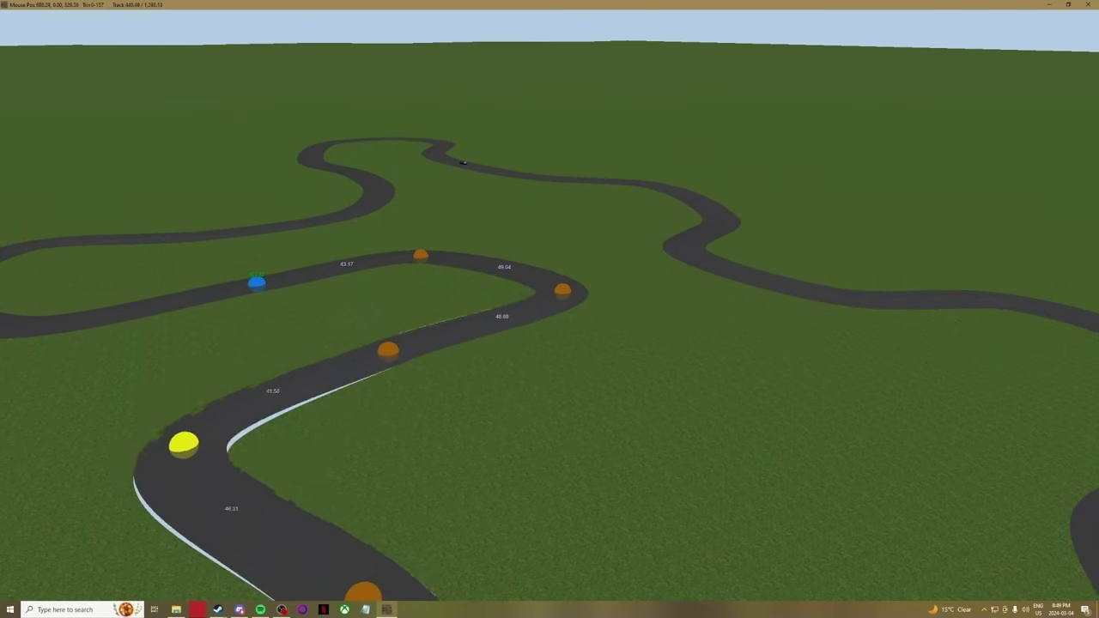
{"action": "left_click_drag", "start_coordinate": [181, 417], "coordinate": [291, 449]}
{"action": "left_click_drag", "start_coordinate": [563, 290], "coordinate": [529, 284]}
{"action": "left_click_drag", "start_coordinate": [421, 255], "coordinate": [458, 249]}
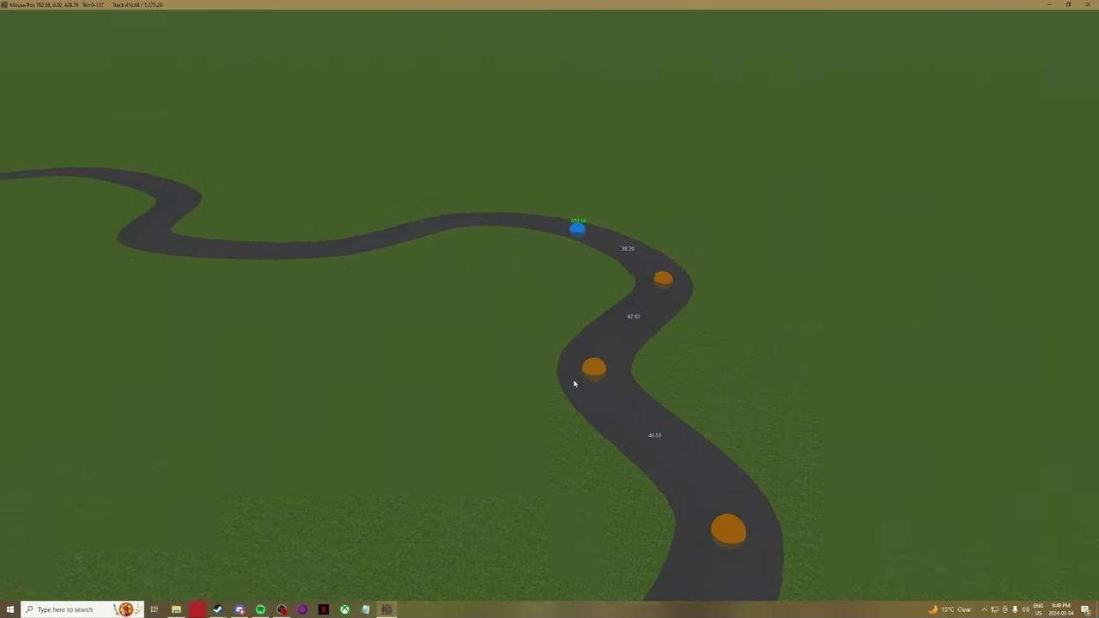
{"action": "scroll", "coordinate": [575, 384], "scroll_direction": "down", "scroll_amount": 10}
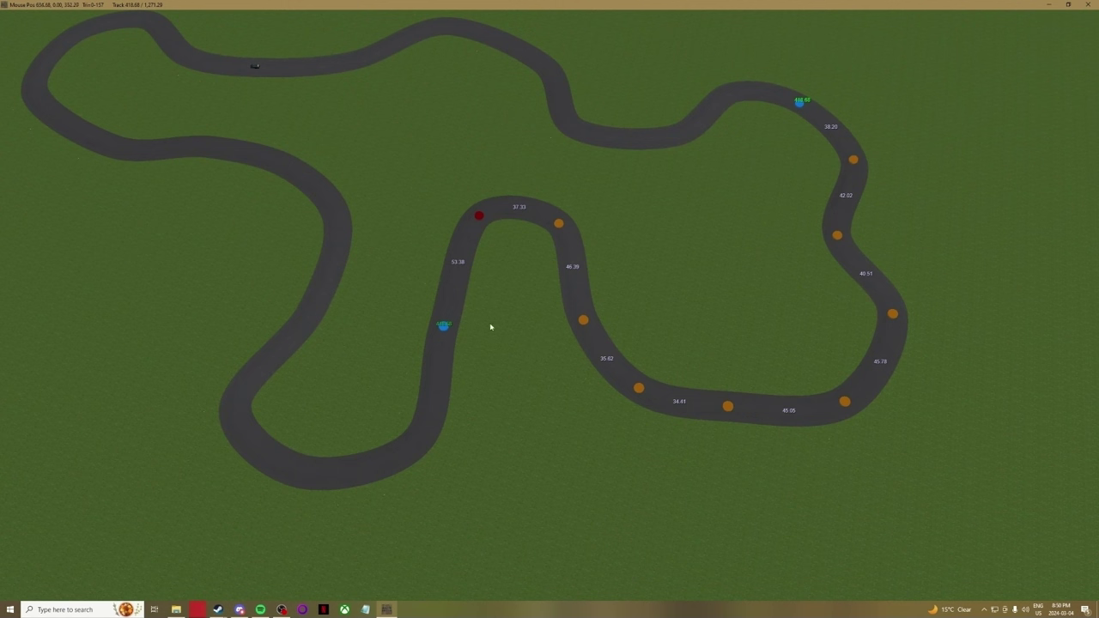
Insert a node at the crest of the inner hairpin to round it, and push the nodes of two outer bends outward
{"action": "scroll", "coordinate": [494, 310], "scroll_direction": "up", "scroll_amount": 2}
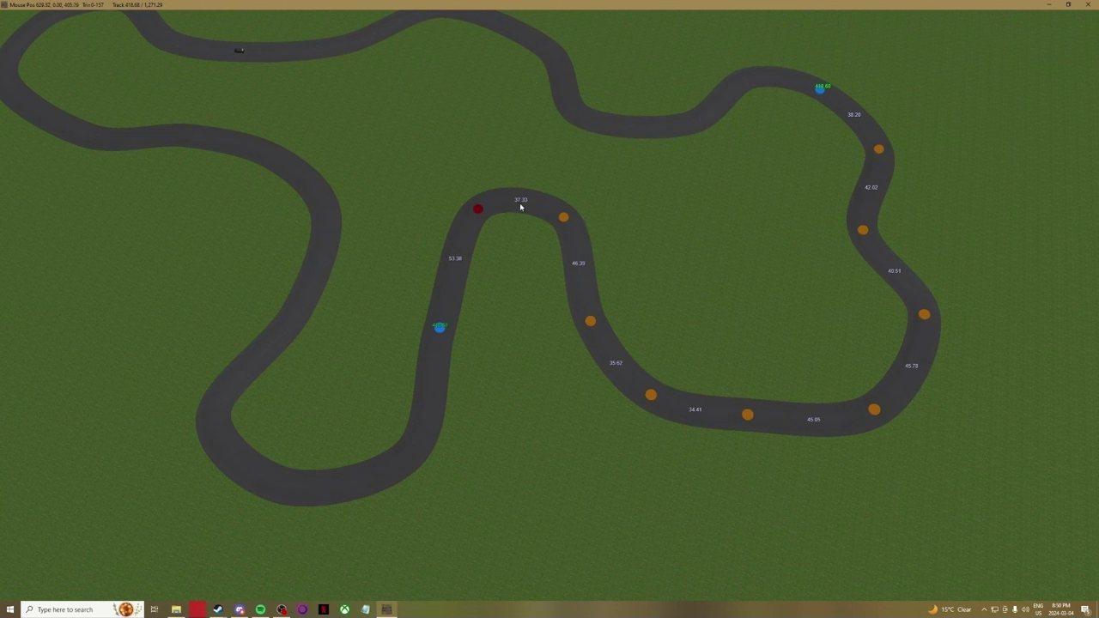
{"action": "left_click", "coordinate": [519, 203]}
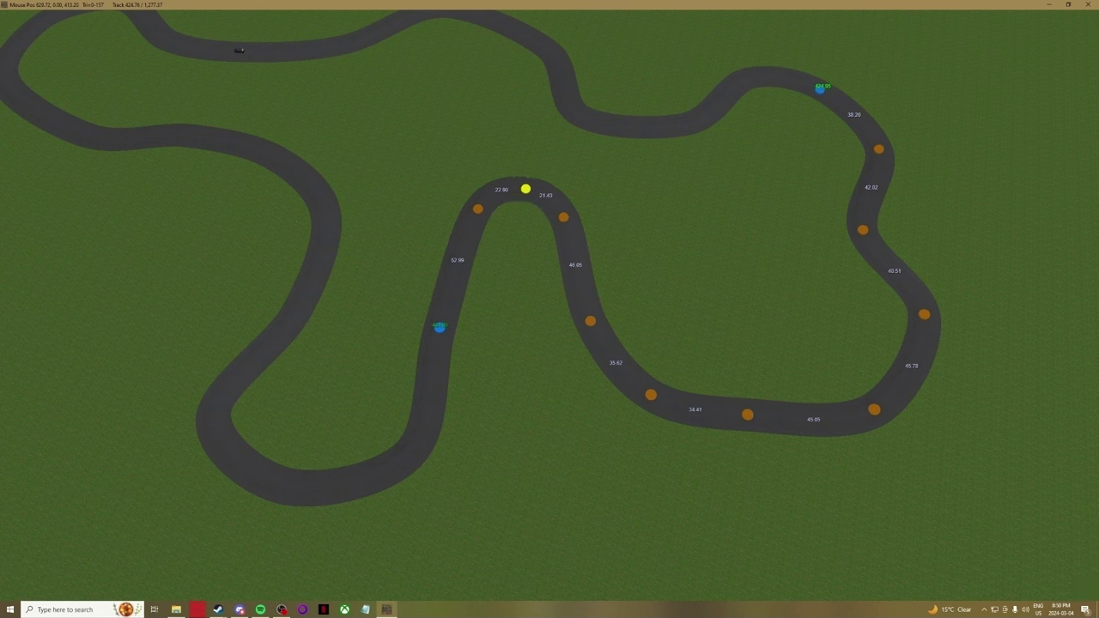
{"action": "left_click_drag", "start_coordinate": [526, 188], "coordinate": [526, 183]}
{"action": "left_click_drag", "start_coordinate": [747, 418], "coordinate": [751, 435]}
{"action": "left_click_drag", "start_coordinate": [863, 230], "coordinate": [884, 232]}
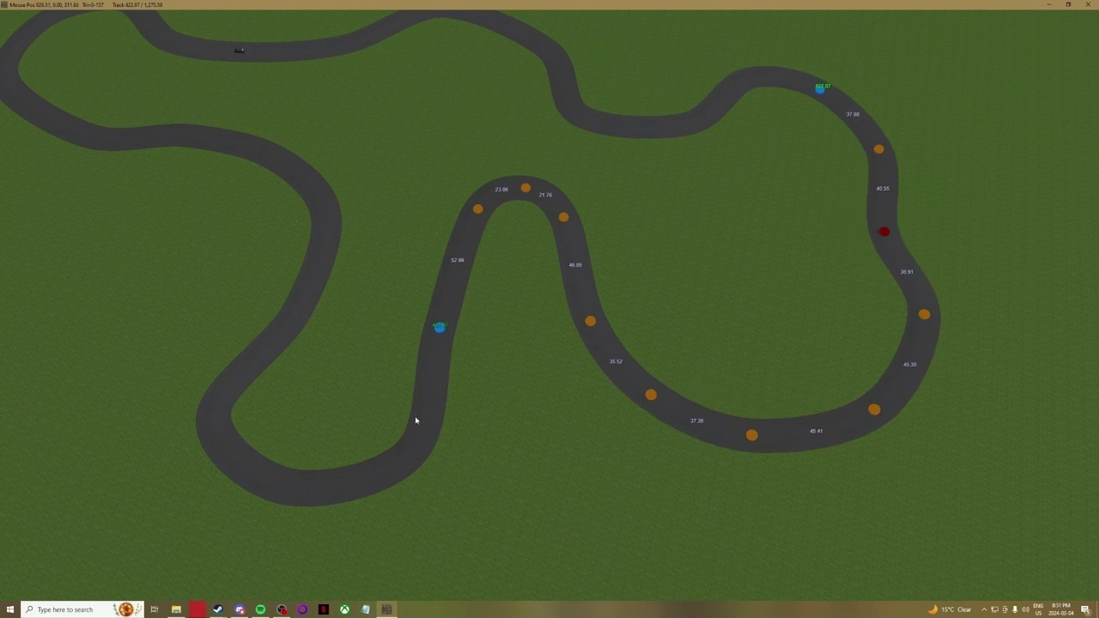
Pull the nodes of the adjoining loop and the opposite outer bend inward, shortening the circuit to about 1,212 m
{"action": "left_click_drag", "start_coordinate": [217, 415], "coordinate": [255, 353]}
{"action": "left_click_drag", "start_coordinate": [288, 486], "coordinate": [285, 424]}
{"action": "left_click_drag", "start_coordinate": [412, 452], "coordinate": [375, 421]}
{"action": "left_click_drag", "start_coordinate": [255, 353], "coordinate": [252, 344]}
{"action": "left_click_drag", "start_coordinate": [873, 409], "coordinate": [846, 398]}
{"action": "left_click_drag", "start_coordinate": [924, 314], "coordinate": [891, 306]}
{"action": "scroll", "coordinate": [644, 261], "scroll_direction": "down", "scroll_amount": 2}
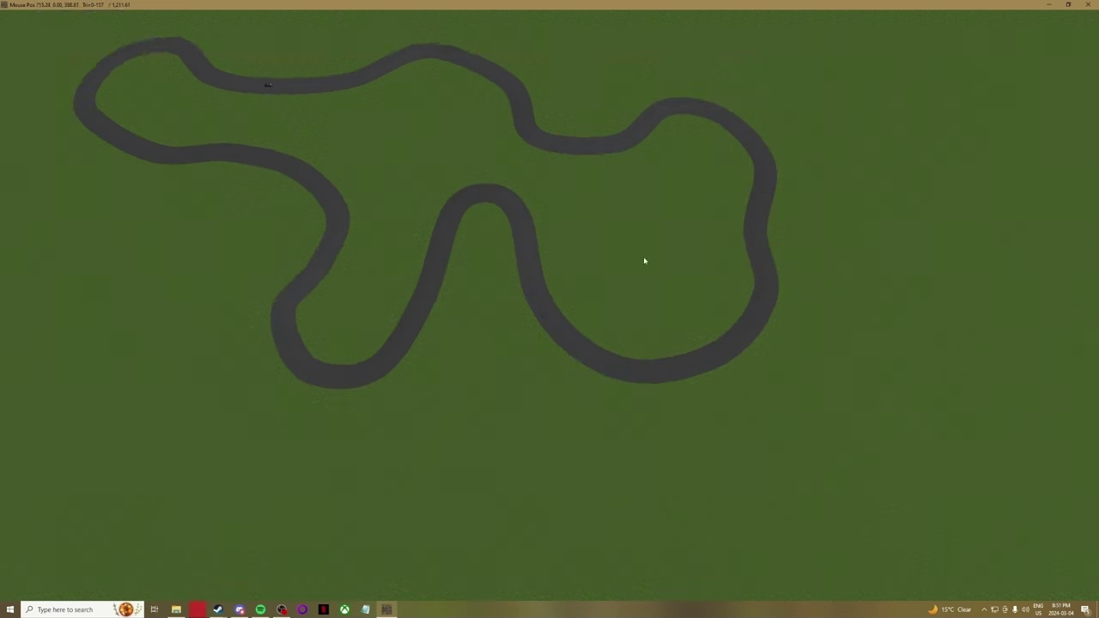
Select the car and export everything in the venue, with the textures folder cleared and terrain meshes combined
{"action": "left_click", "coordinate": [268, 85]}
{"action": "scroll", "coordinate": [268, 85], "scroll_direction": "up", "scroll_amount": 1}
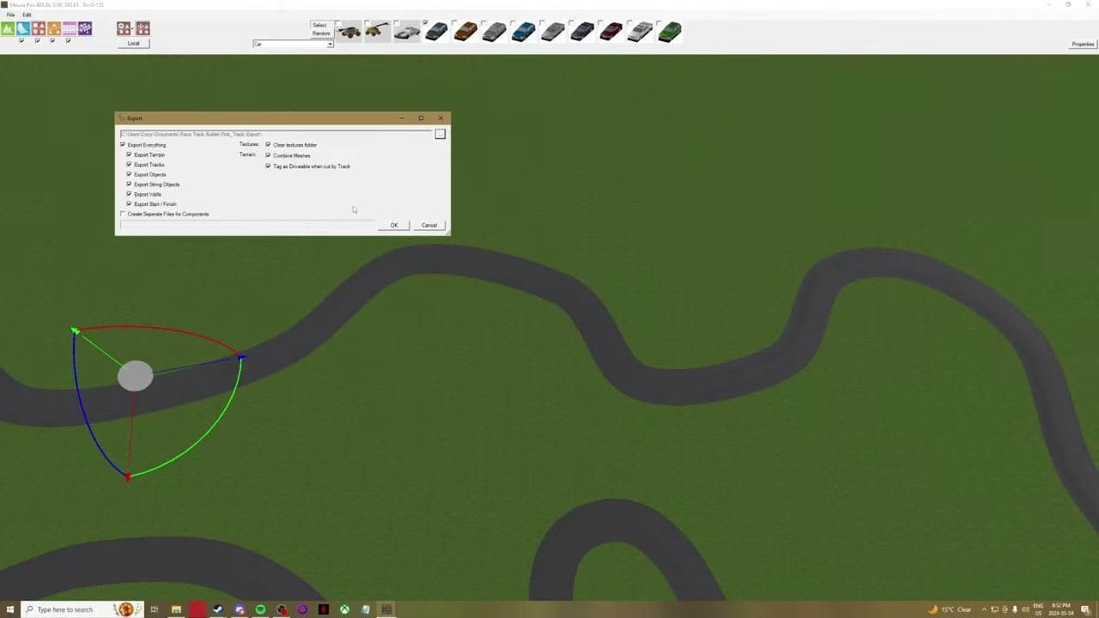
{"action": "left_click", "coordinate": [394, 225]}
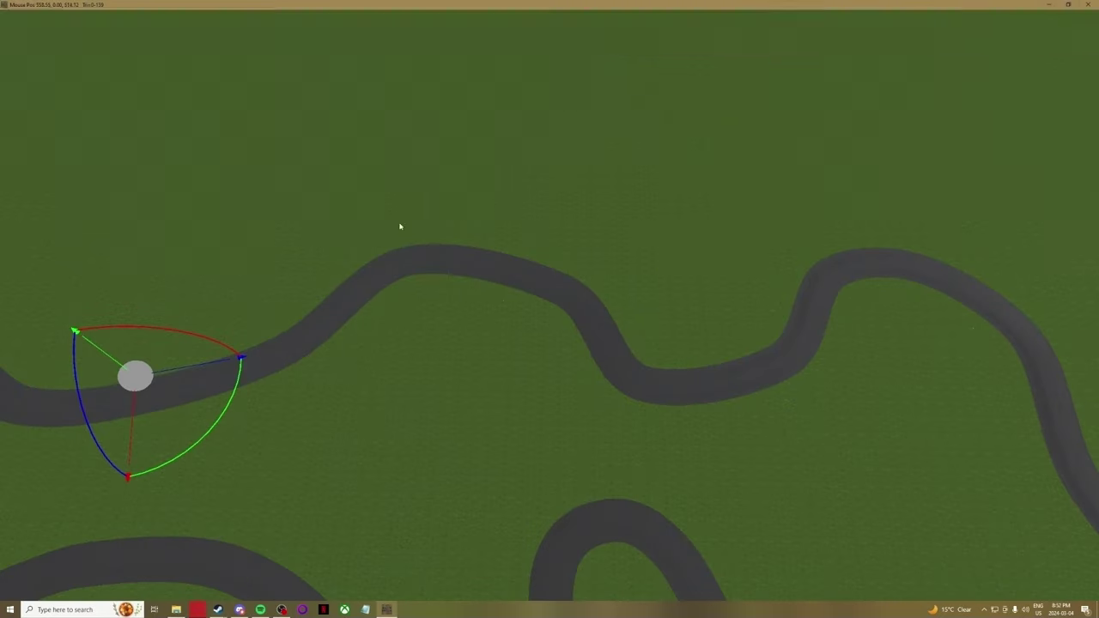
In ksEditor, save the exported track model as first_track.kn5 in the first_track export folder
{"action": "double_click", "coordinate": [113, 70]}
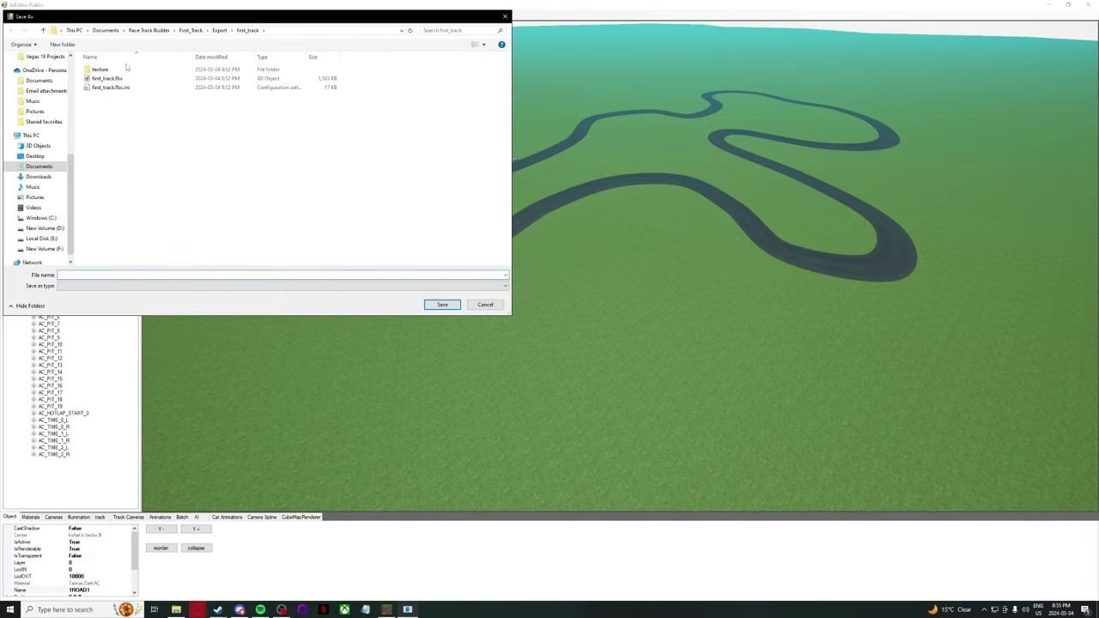
{"action": "left_click", "coordinate": [111, 77]}
{"action": "left_click", "coordinate": [442, 306]}
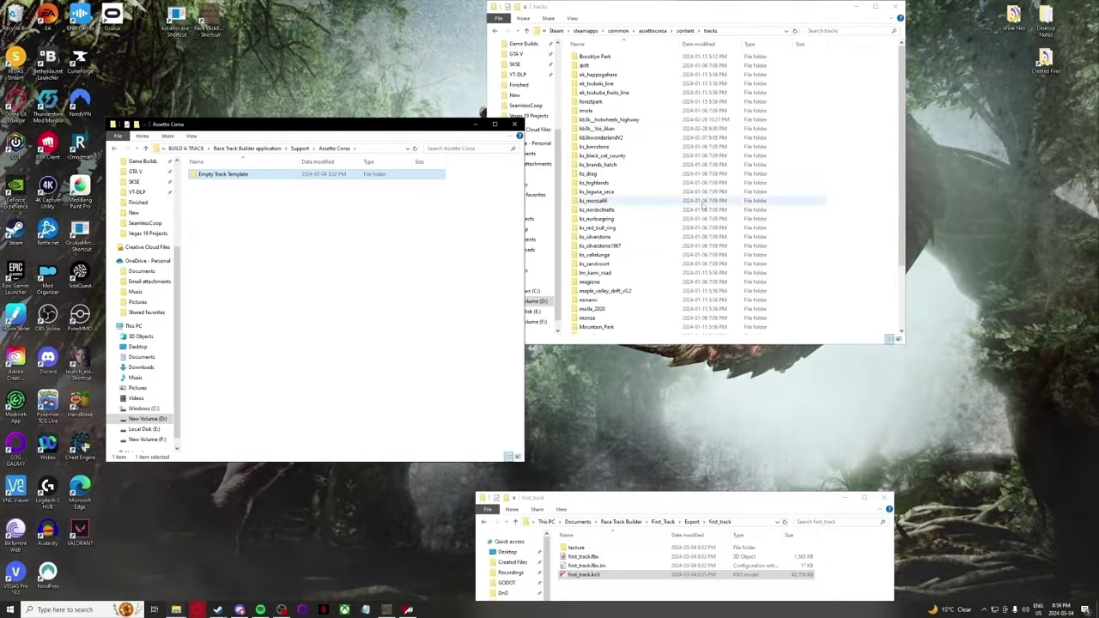
In File Explorer, copy the Empty Track Template folder into Assetto Corsa's content tracks folder
{"action": "left_click_drag", "start_coordinate": [223, 174], "coordinate": [618, 105]}
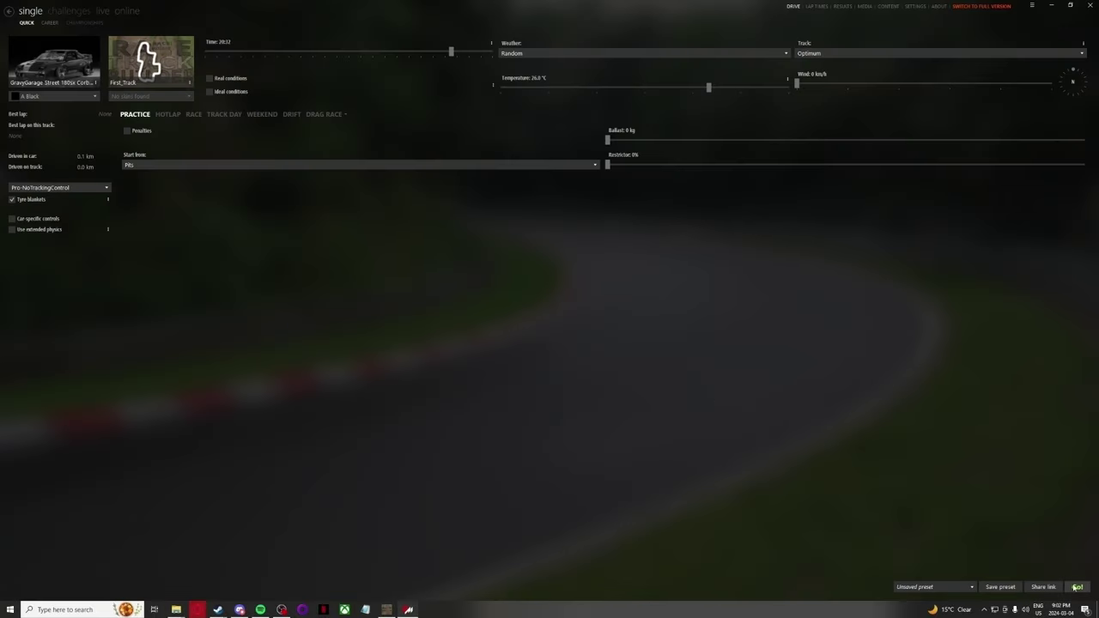
In Content Manager, launch a practice session on First_Track with the chosen car, starting from the pits
{"action": "left_click", "coordinate": [1079, 586]}
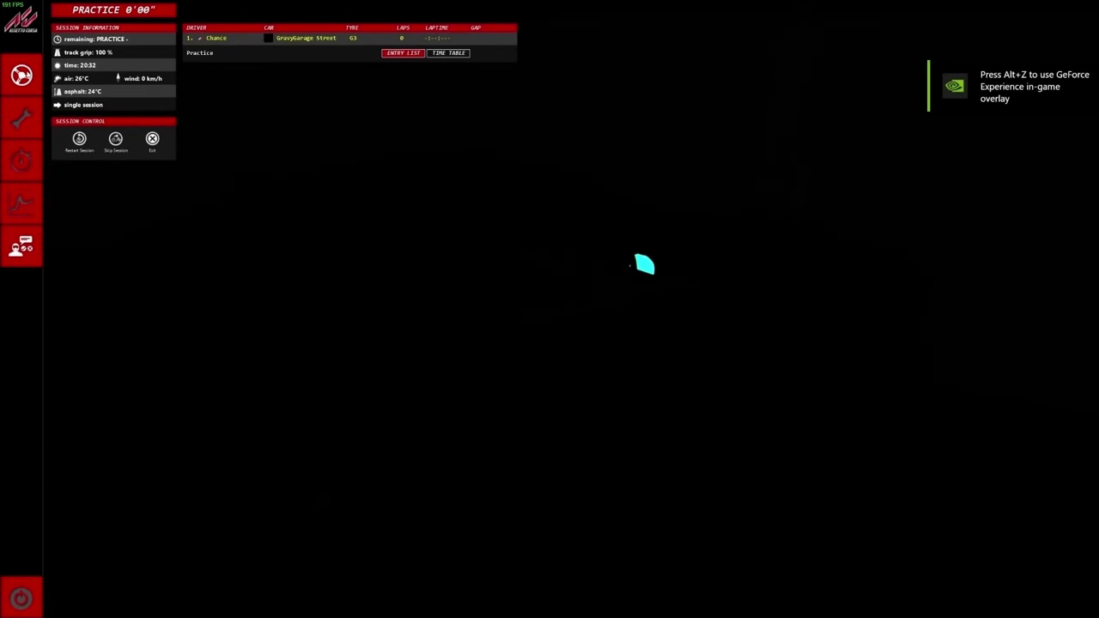
Start driving the car in the First_Track practice session
{"action": "left_click", "coordinate": [24, 75]}
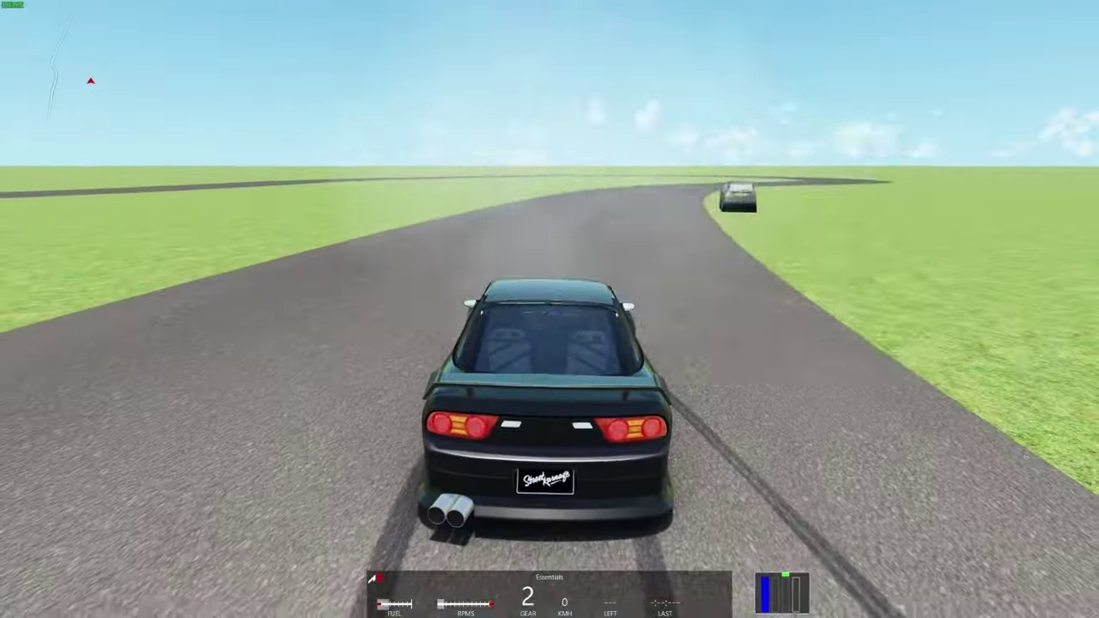
In File Explorer, copy ext_config.ini and mattflowers.dds from the kb3k__Yoi_Jikan track's extension folder into First_Track's extension folder
{"action": "key", "text": "alt+Tab"}
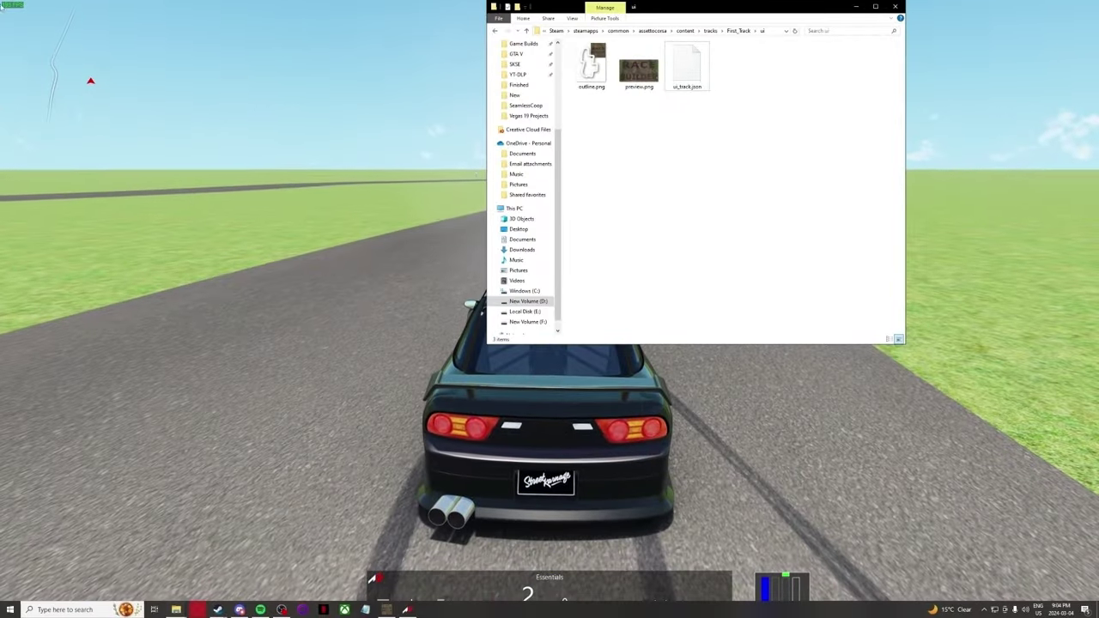
{"action": "left_click", "coordinate": [710, 31]}
{"action": "double_click", "coordinate": [618, 100]}
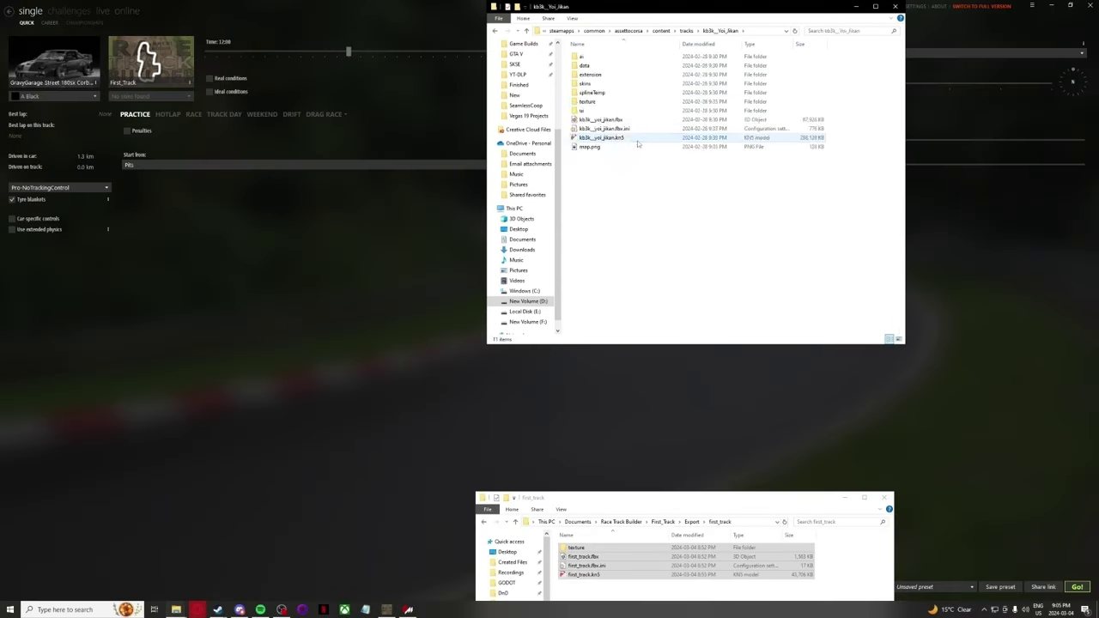
{"action": "double_click", "coordinate": [589, 74]}
{"action": "left_click", "coordinate": [592, 68]}
{"action": "left_click", "coordinate": [687, 69], "text": "ctrl"}
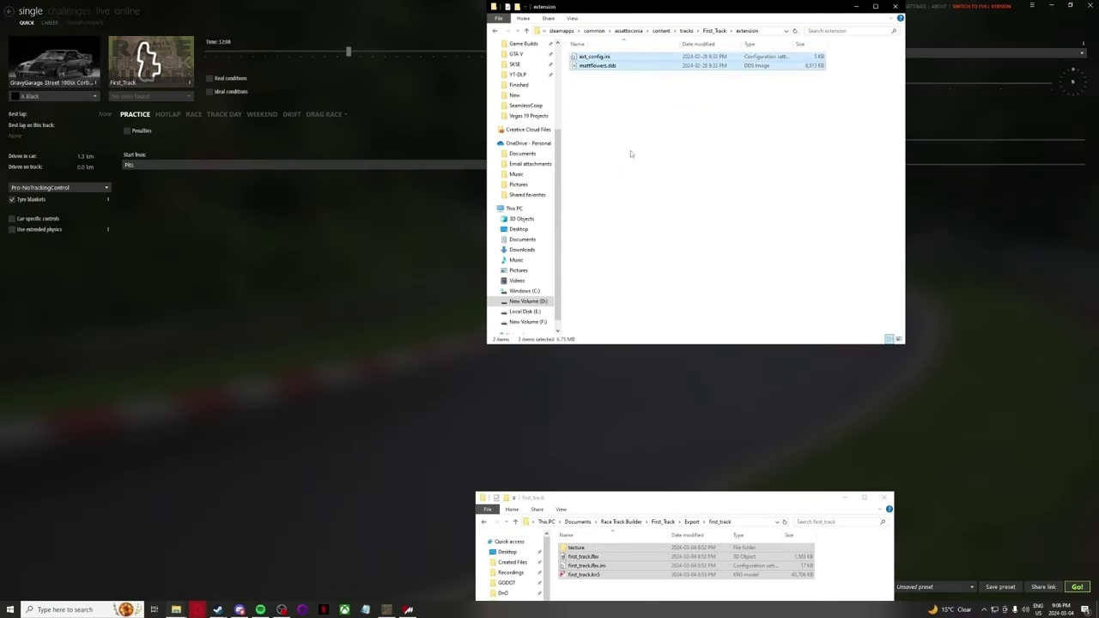
{"action": "left_click", "coordinate": [627, 169]}
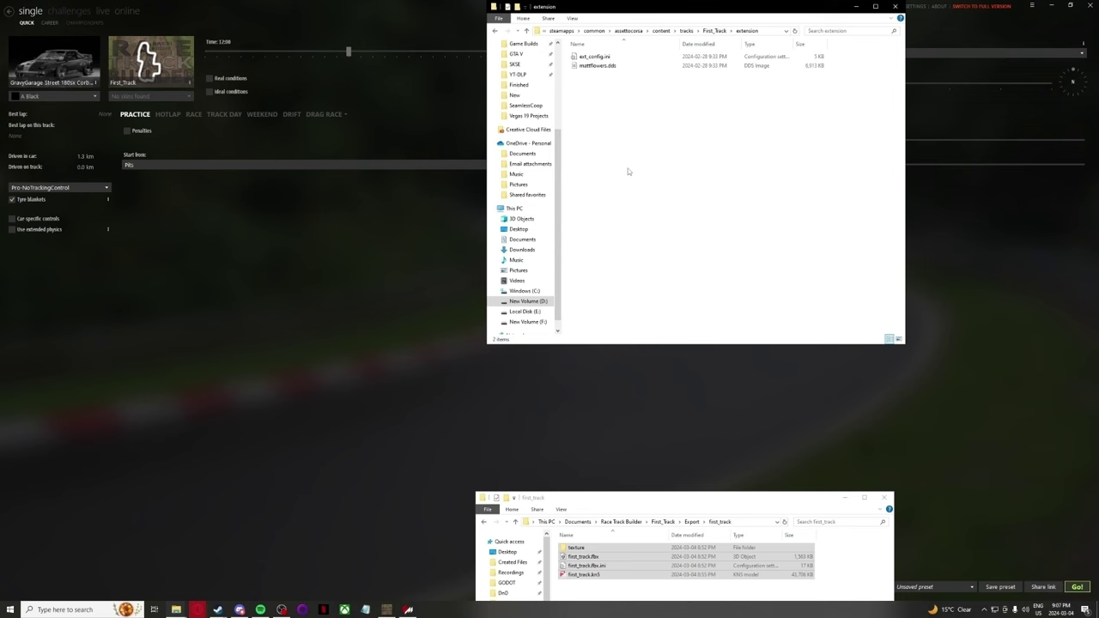
Try to open mattflowers.dds in First_Track's extension folder for viewing
{"action": "double_click", "coordinate": [629, 65]}
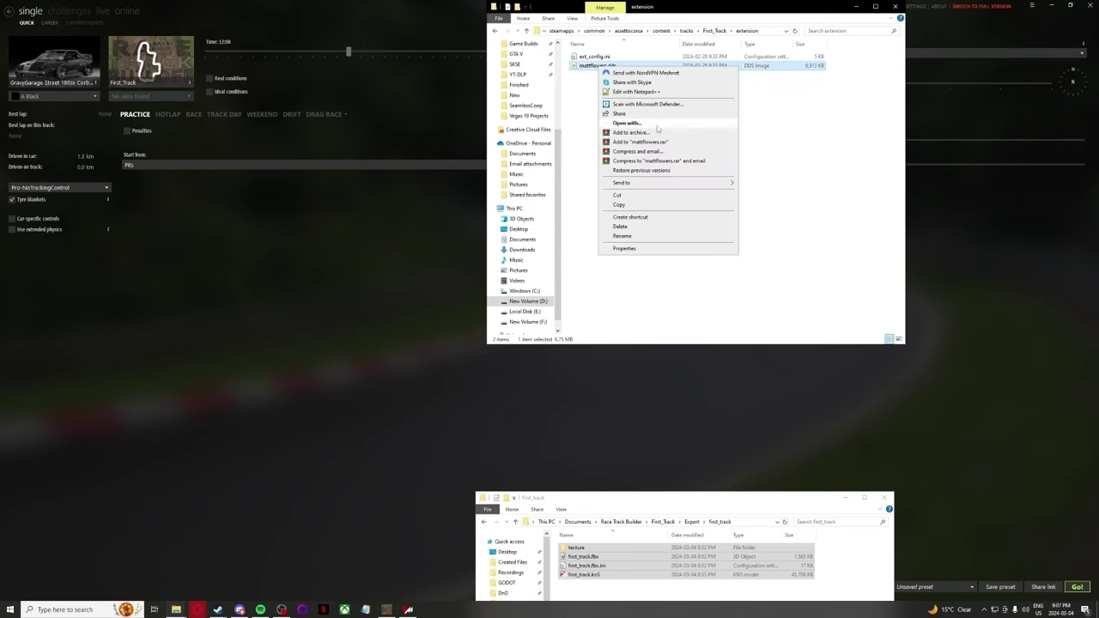
{"action": "right_click", "coordinate": [603, 69]}
{"action": "left_click", "coordinate": [629, 156]}
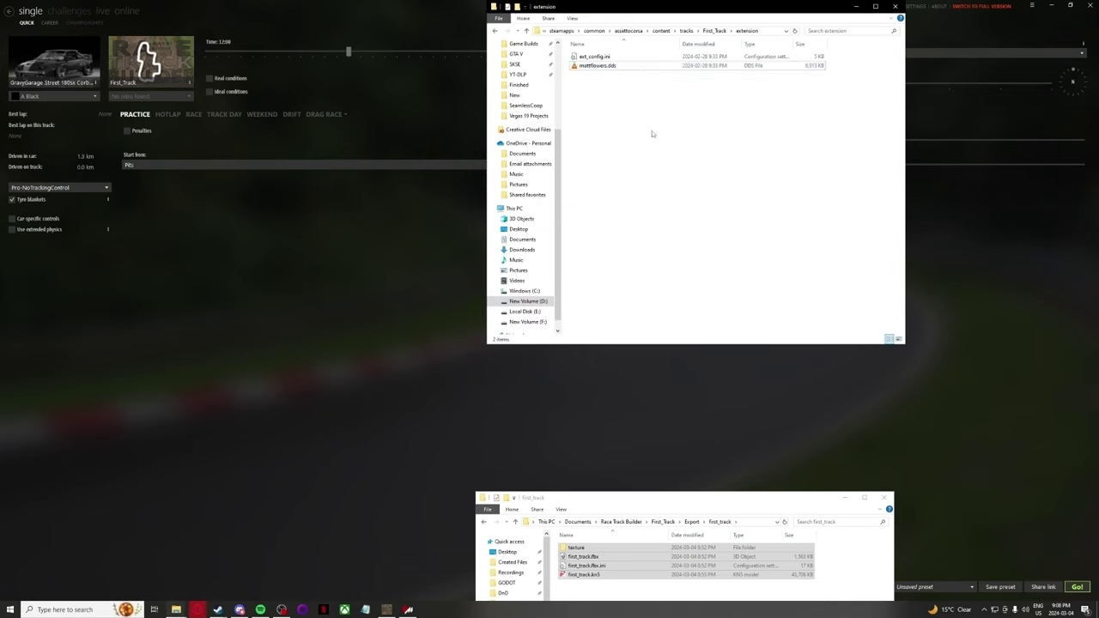
Open ext_config.ini in Notepad++ and set SHAPE_SIZE to 3 under GRASS_FX_CONFIGURATION_A
{"action": "double_click", "coordinate": [595, 56]}
{"action": "scroll", "coordinate": [80, 409], "scroll_direction": "down", "scroll_amount": 13}
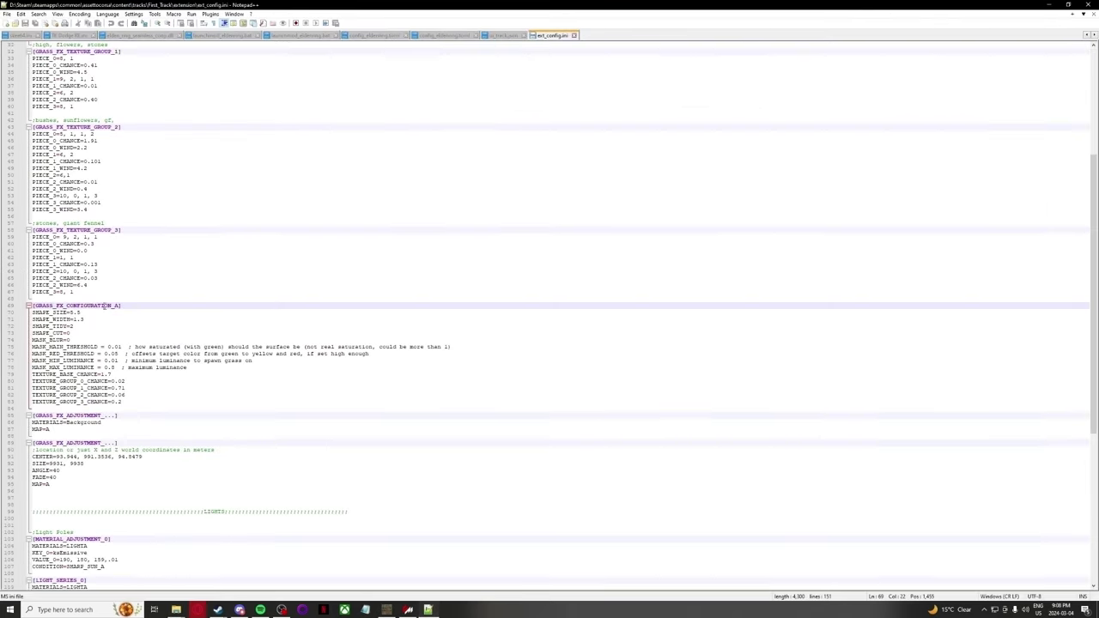
{"action": "left_click", "coordinate": [81, 249]}
{"action": "key", "text": "BackSpace"}
{"action": "key", "text": "BackSpace"}
{"action": "key", "text": "BackSpace"}
{"action": "type", "text": "3"}
{"action": "left_click", "coordinate": [86, 257]}
{"action": "left_click", "coordinate": [91, 264]}
Place the config editor beside the game, set the grass SHAPE_SIZE to 4 and save the file
{"action": "left_click_drag", "start_coordinate": [359, 63], "coordinate": [739, 168]}
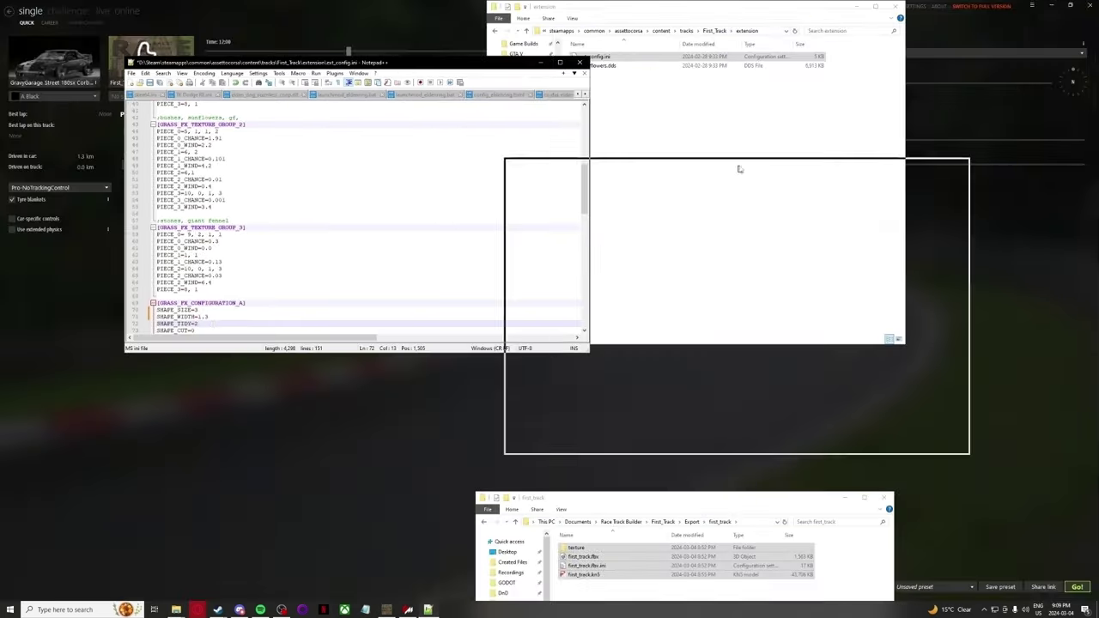
{"action": "key", "text": "super+Right"}
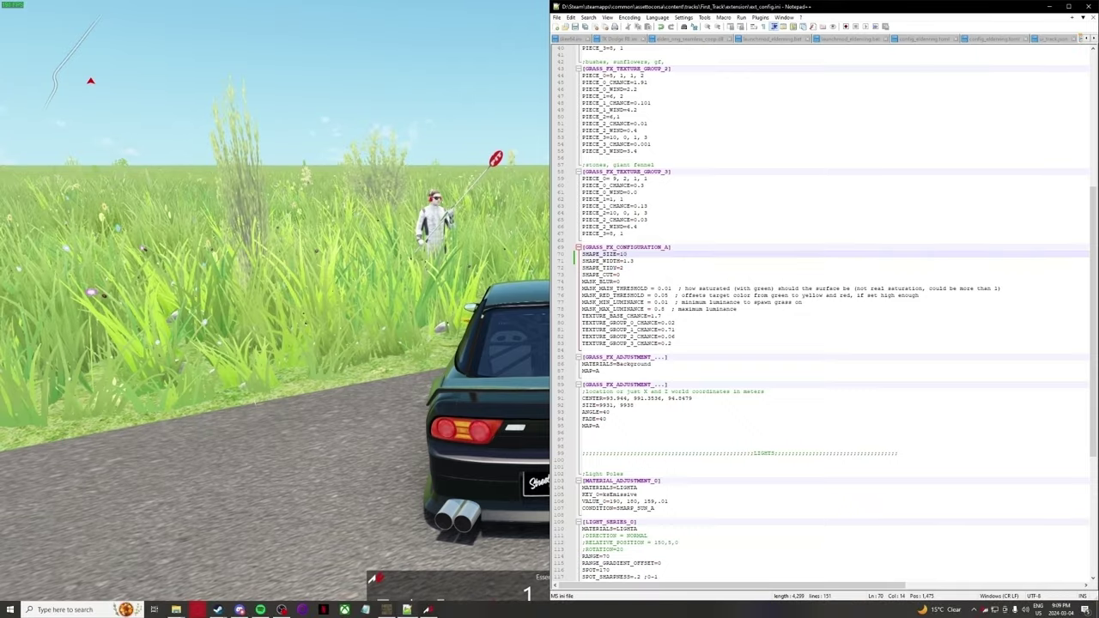
{"action": "key", "text": "BackSpace"}
{"action": "key", "text": "BackSpace"}
{"action": "type", "text": "4"}
{"action": "key", "text": "ctrl+s"}
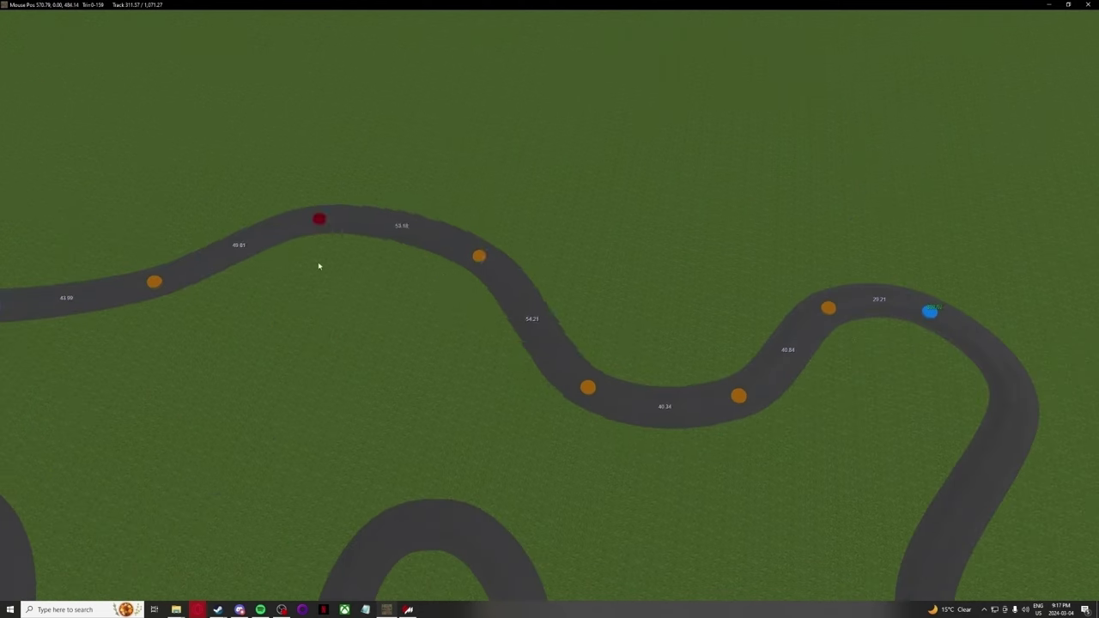
In Race Track Builder, shift two neighbouring control points on the crest of the winding section slightly to reshape the curve
{"action": "middle_click_drag", "start_coordinate": [319, 266], "coordinate": [500, 177]}
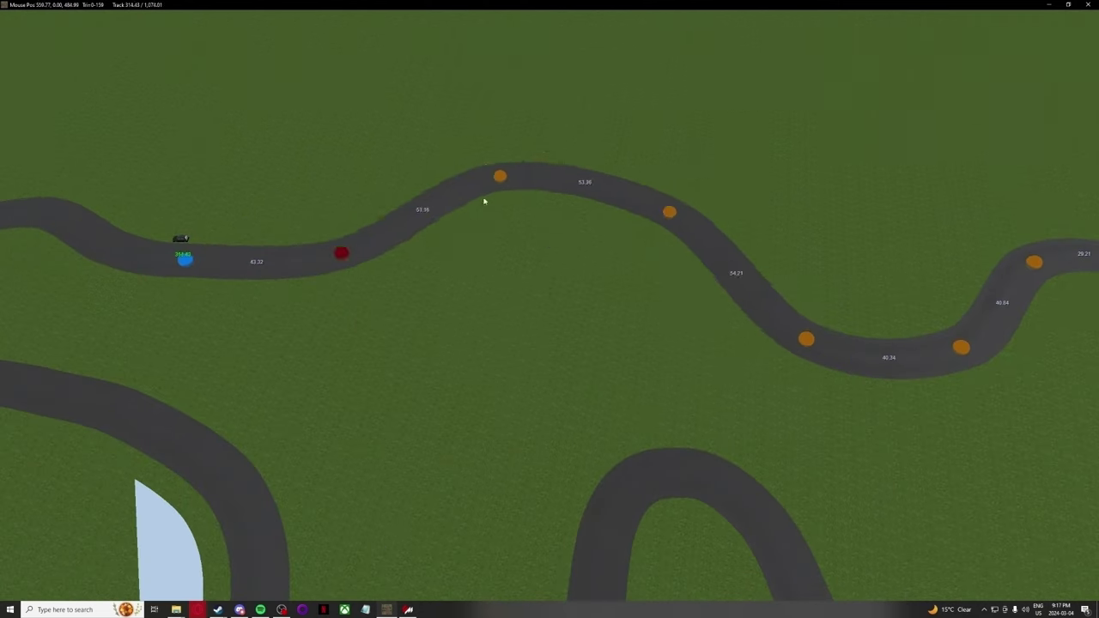
{"action": "left_click_drag", "start_coordinate": [500, 177], "coordinate": [506, 188]}
{"action": "left_click_drag", "start_coordinate": [669, 211], "coordinate": [658, 214]}
{"action": "scroll", "coordinate": [482, 232], "scroll_direction": "down", "scroll_amount": 3}
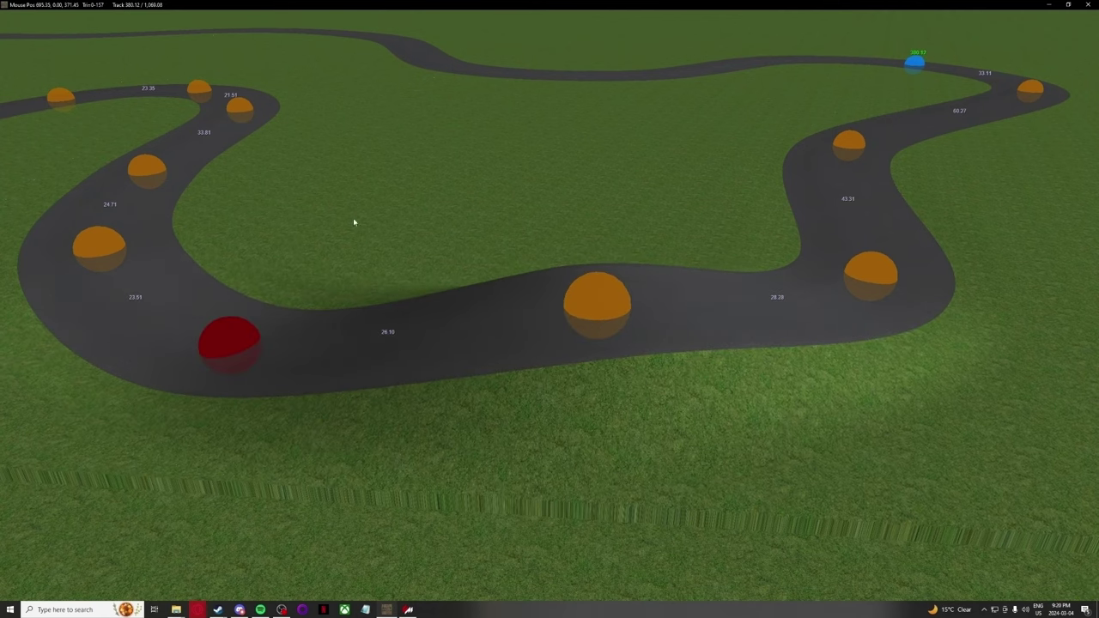
Apply Height Smooth to the six selected control points around the large bend
{"action": "scroll", "coordinate": [438, 276], "scroll_direction": "down", "scroll_amount": 4}
{"action": "key", "text": "w"}
{"action": "key", "text": "a"}
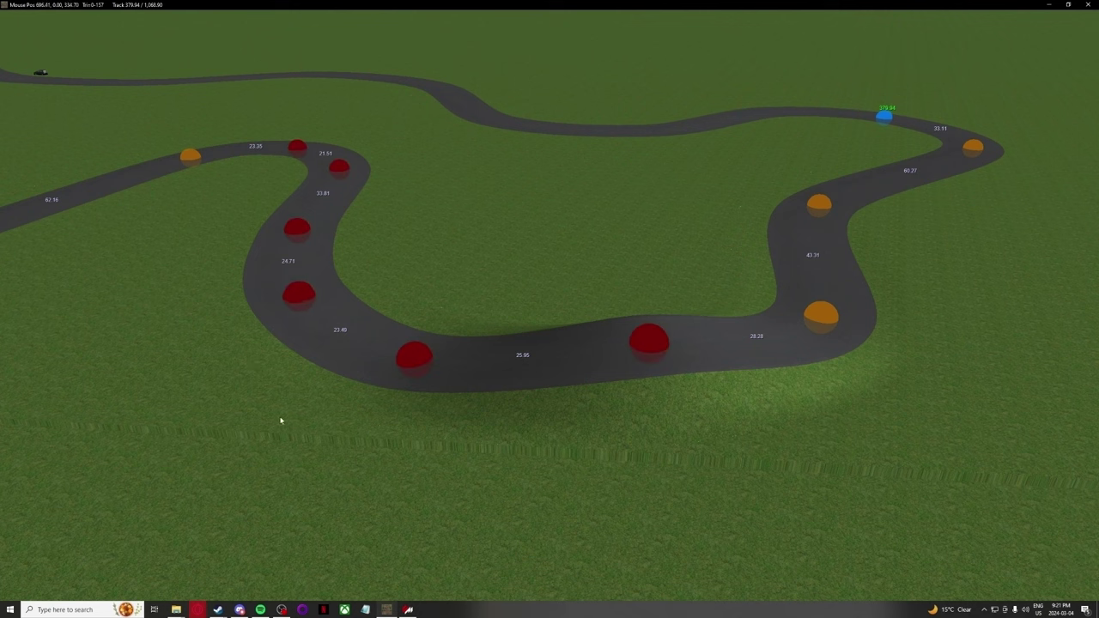
{"action": "right_click", "coordinate": [298, 295]}
{"action": "left_click", "coordinate": [335, 301]}
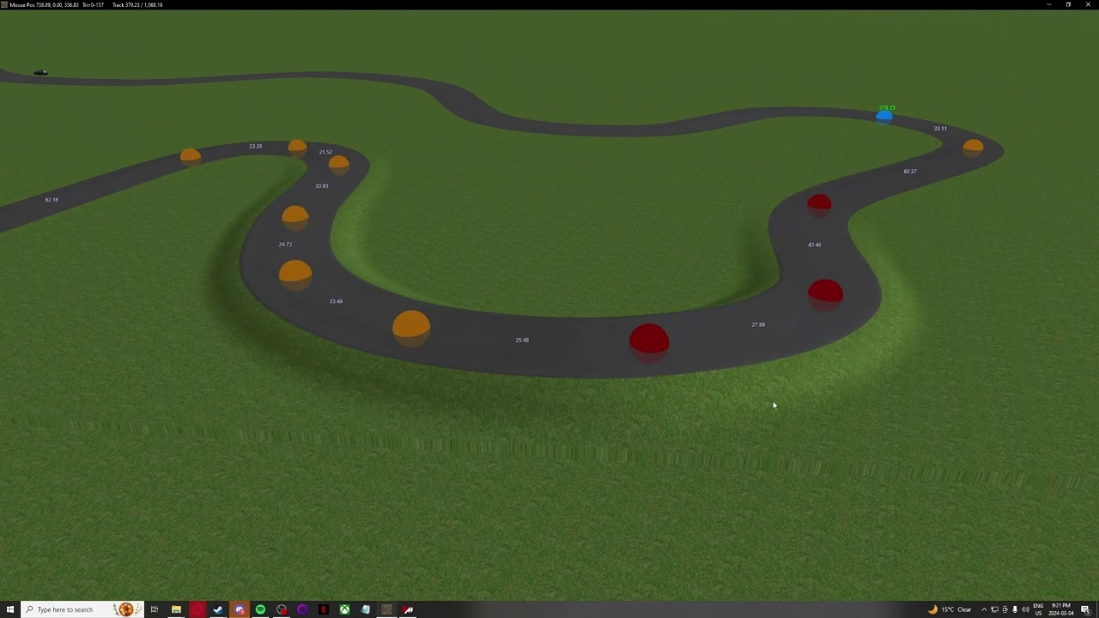
Apply Height Smooth to the three selected control points on the other side of the raised bend
{"action": "middle_click_drag", "start_coordinate": [300, 147], "coordinate": [206, 378]}
{"action": "right_click", "coordinate": [435, 160]}
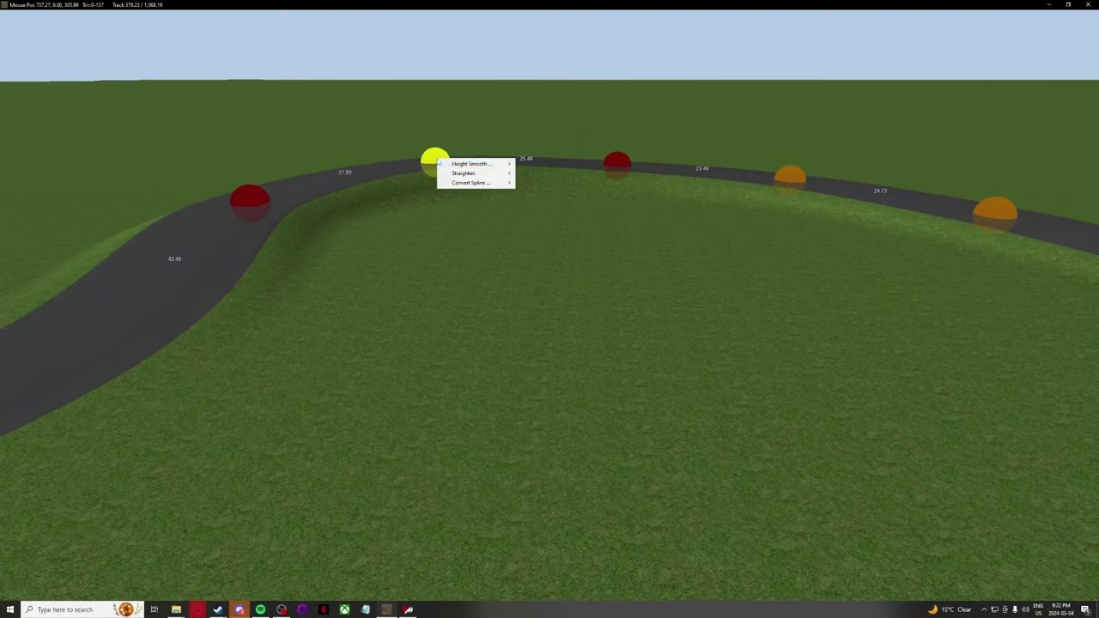
{"action": "left_click", "coordinate": [535, 180]}
Apply Height Smooth to another group of control points on the adjoining stretch of track
{"action": "middle_click_drag", "start_coordinate": [554, 319], "coordinate": [412, 311]}
{"action": "middle_click_drag", "start_coordinate": [475, 209], "coordinate": [524, 343]}
{"action": "right_click", "coordinate": [441, 383]}
{"action": "mouse_move", "coordinate": [477, 392]}
{"action": "left_click", "coordinate": [538, 412]}
Adjust a control point slightly on the winding S-section of the track
{"action": "middle_click_drag", "start_coordinate": [537, 412], "coordinate": [600, 438]}
{"action": "middle_click_drag", "start_coordinate": [593, 481], "coordinate": [859, 292]}
{"action": "left_click_drag", "start_coordinate": [510, 287], "coordinate": [512, 299]}
{"action": "scroll", "coordinate": [530, 303], "scroll_direction": "up", "scroll_amount": 3}
{"action": "scroll", "coordinate": [530, 304], "scroll_direction": "down", "scroll_amount": 4}
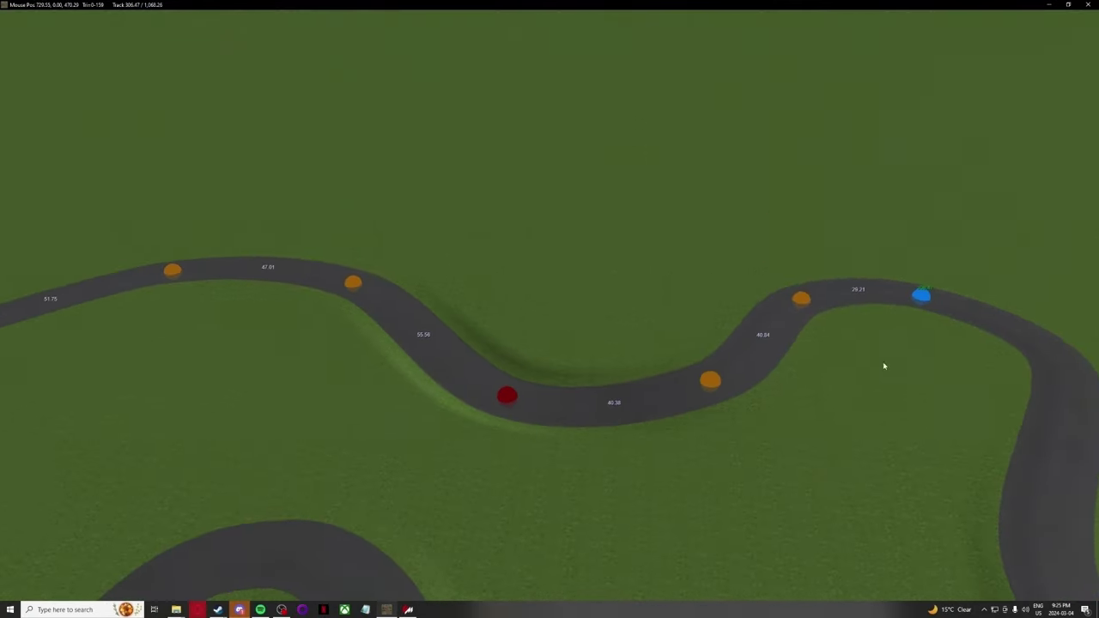
{"action": "left_click", "coordinate": [736, 427]}
{"action": "left_click", "coordinate": [511, 401]}
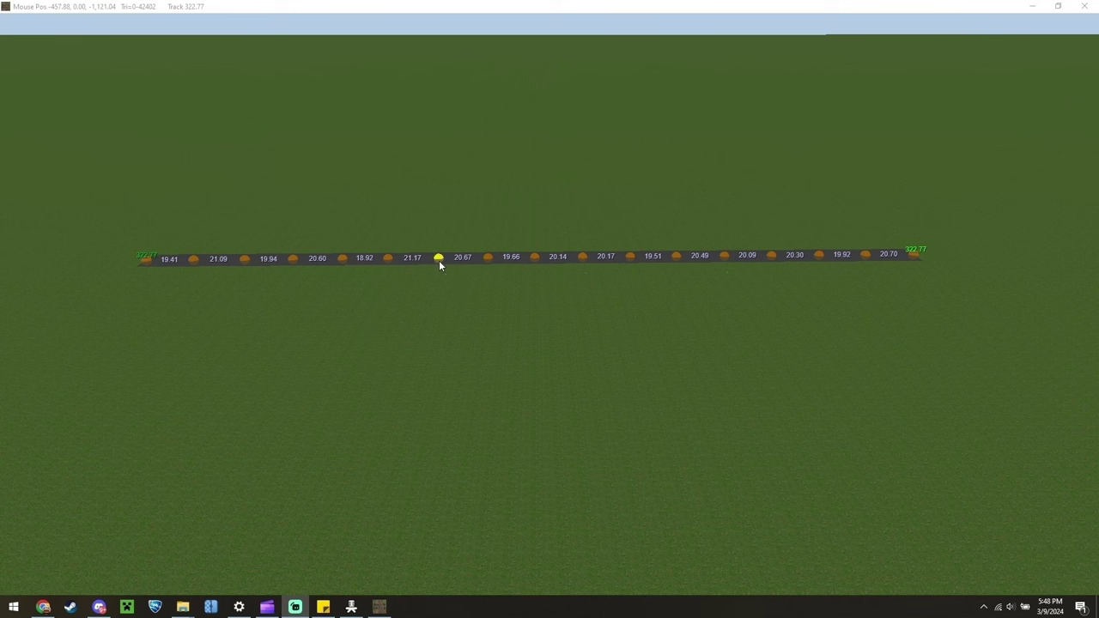
Raise the seventh control point of the straight demo road into a hill and lower the eleventh into a dip
{"action": "left_click_drag", "start_coordinate": [438, 260], "coordinate": [435, 210]}
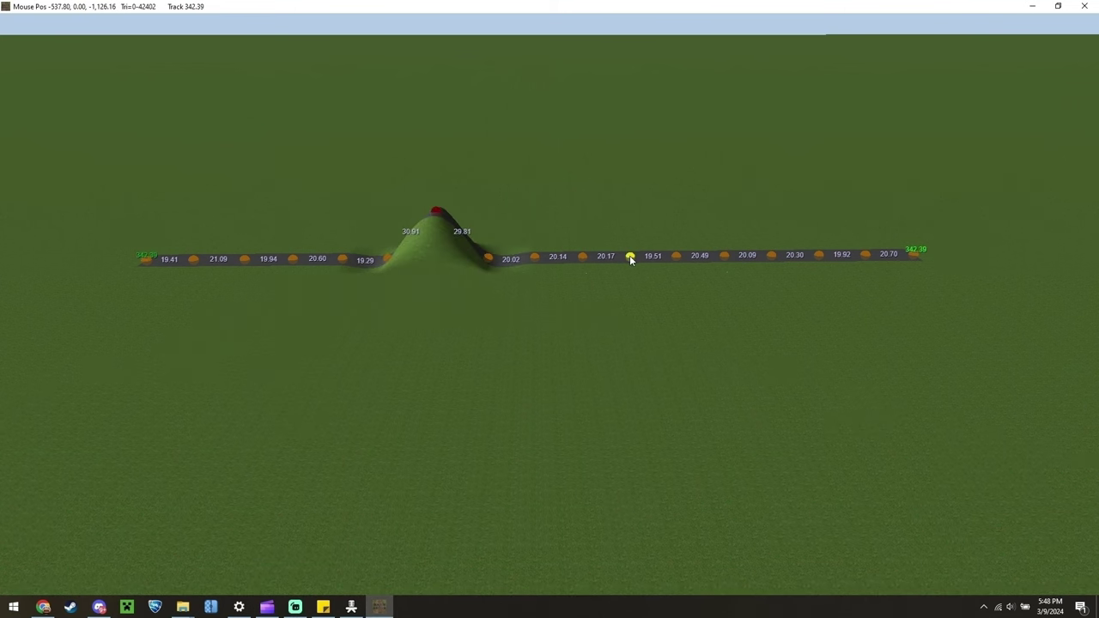
{"action": "left_click_drag", "start_coordinate": [629, 255], "coordinate": [627, 300]}
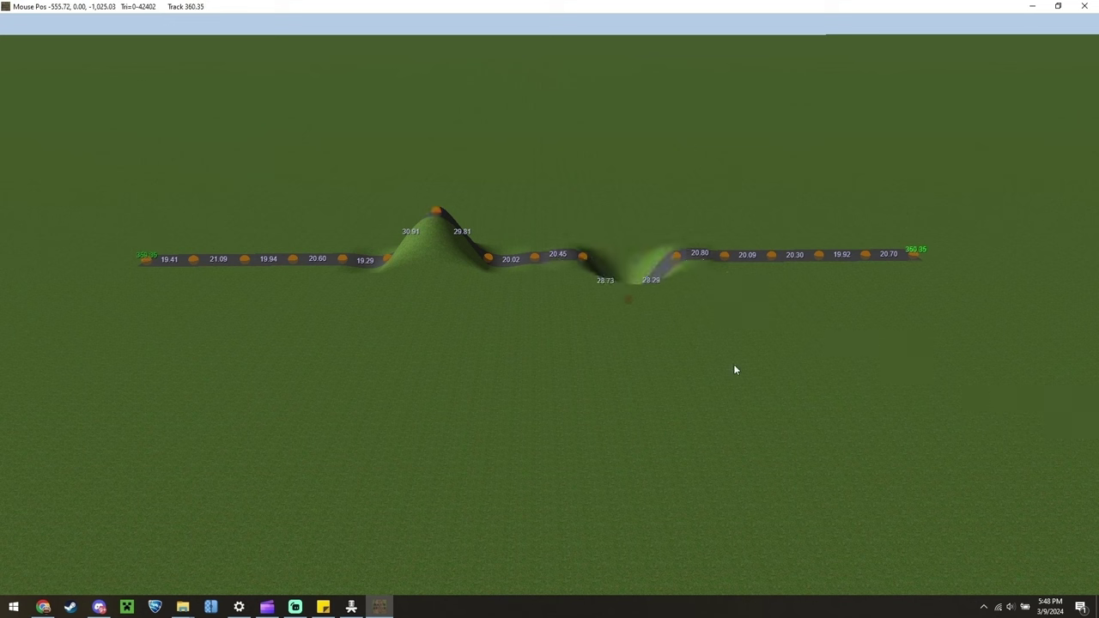
{"action": "middle_click_drag", "start_coordinate": [734, 364], "coordinate": [735, 362]}
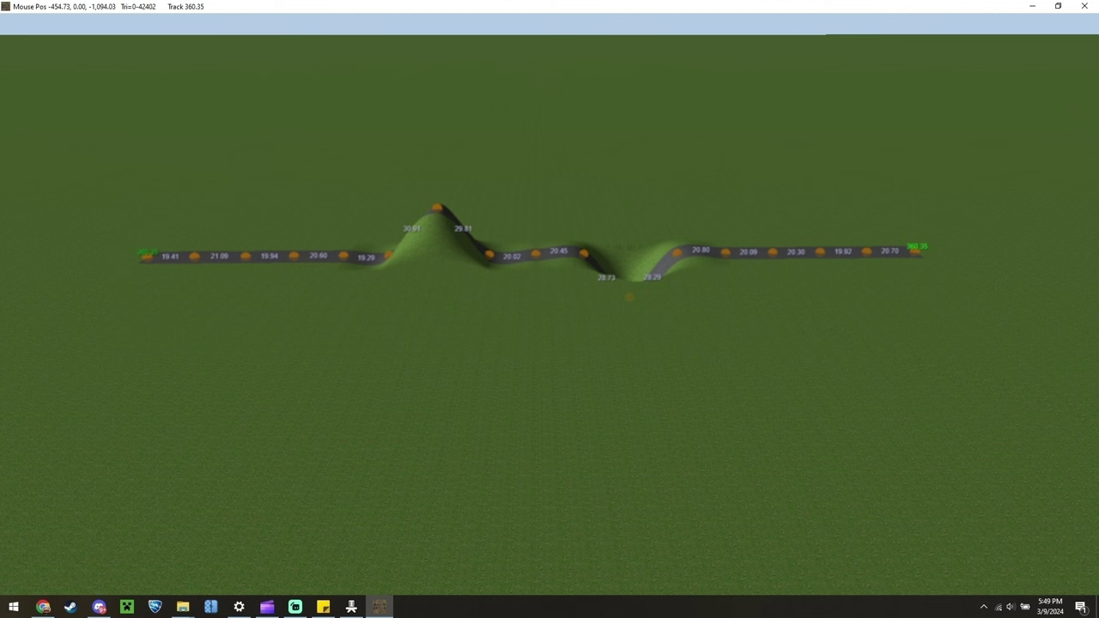
{"action": "middle_click_drag", "start_coordinate": [498, 365], "coordinate": [498, 368]}
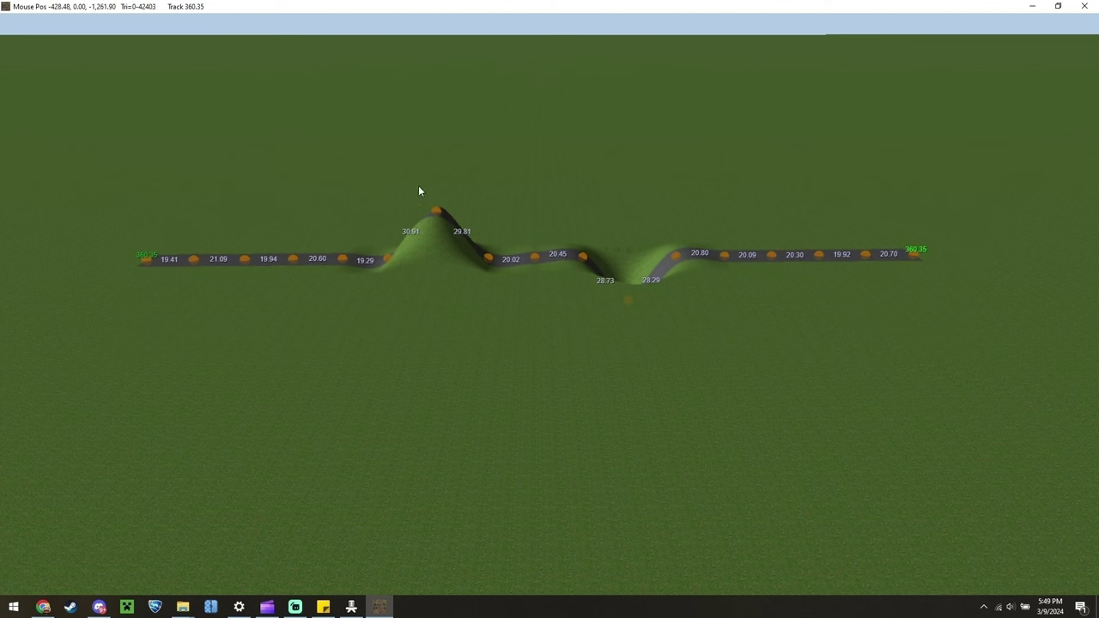
Smooth both slopes of the hill by applying 100% Height Smooth to the three control points on each side
{"action": "right_click", "coordinate": [424, 293]}
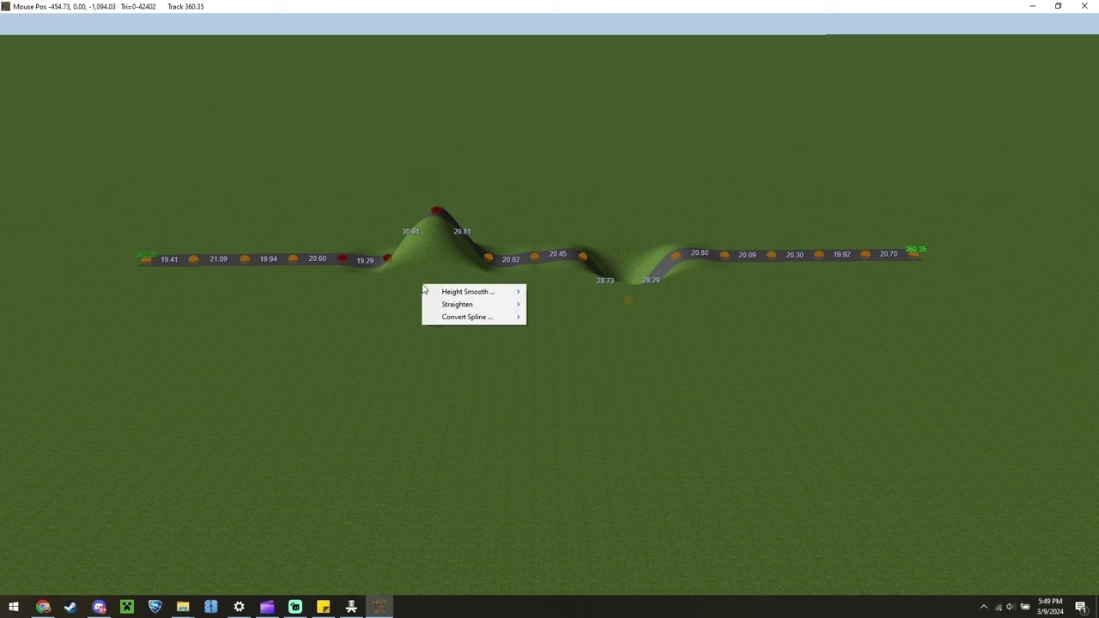
{"action": "mouse_move", "coordinate": [500, 292]}
{"action": "left_click", "coordinate": [567, 294]}
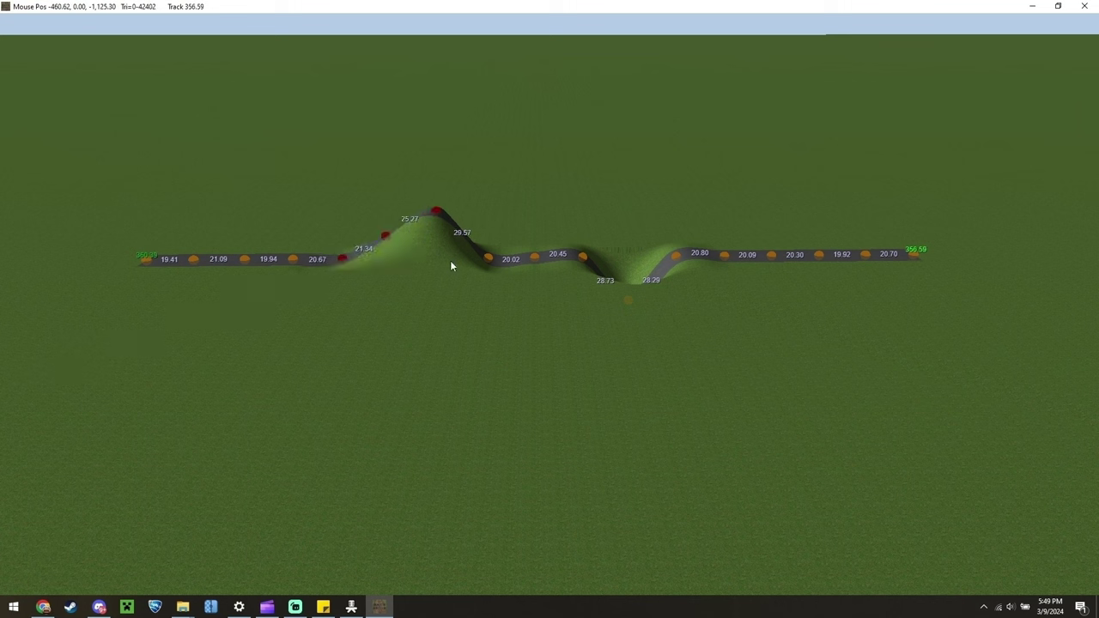
{"action": "left_click", "coordinate": [629, 223]}
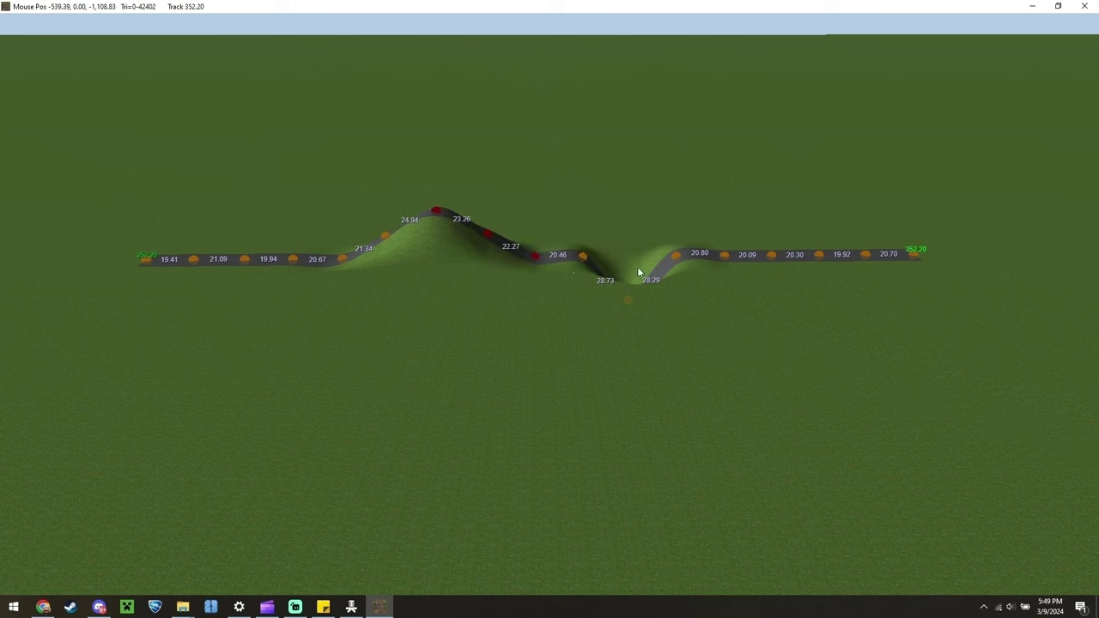
Smooth both slopes of the dip by applying 100% Height Smooth to the three control points on each side
{"action": "right_click", "coordinate": [649, 293]}
{"action": "left_click", "coordinate": [709, 297]}
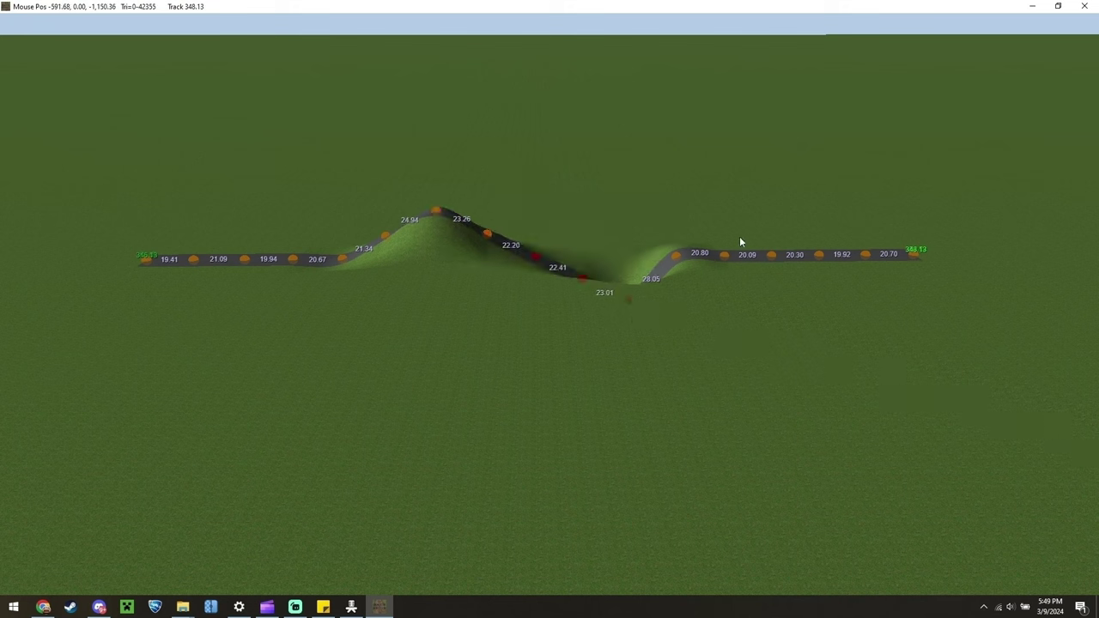
{"action": "left_click", "coordinate": [805, 309]}
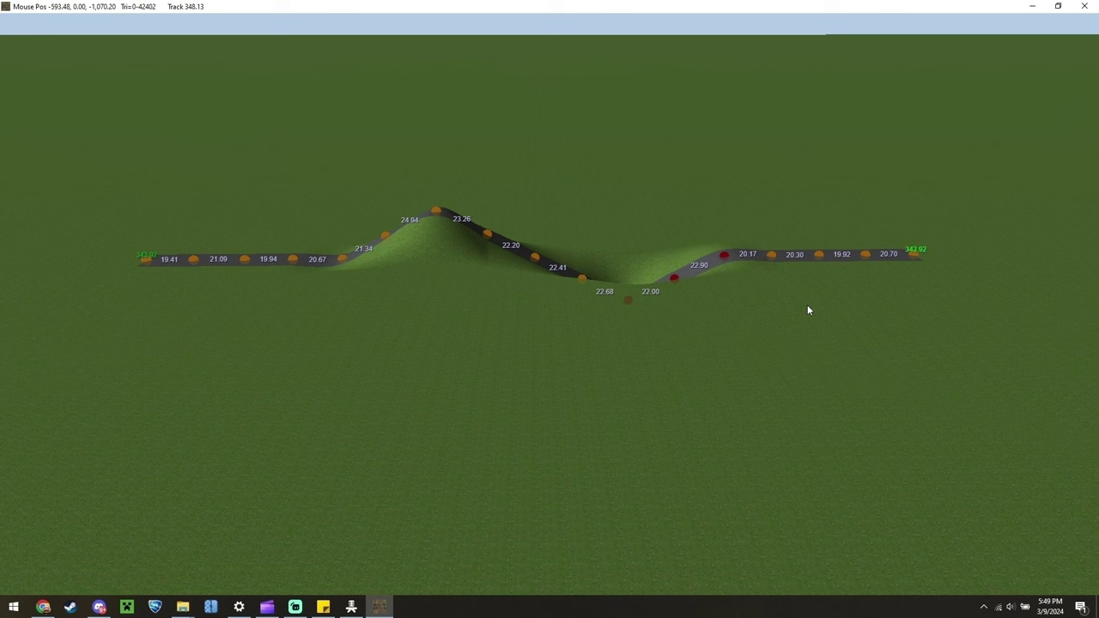
{"action": "key", "text": "Escape"}
Apply 50% Height Smooth to the fourth, fifth and sixth control points at the foot of the hill
{"action": "right_click", "coordinate": [358, 272]}
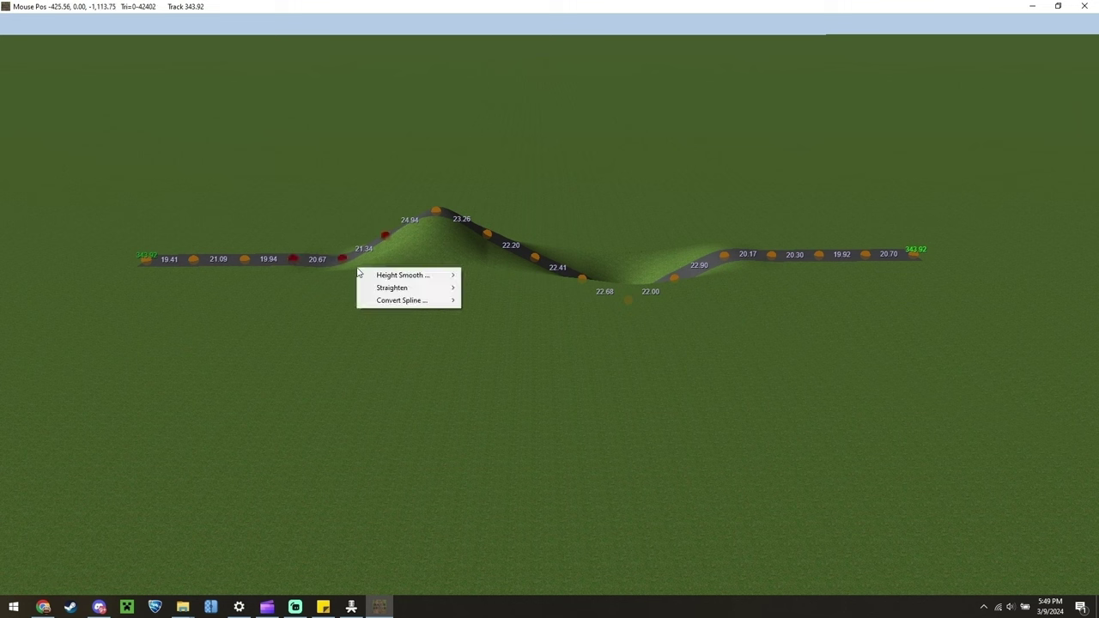
{"action": "mouse_move", "coordinate": [423, 276]}
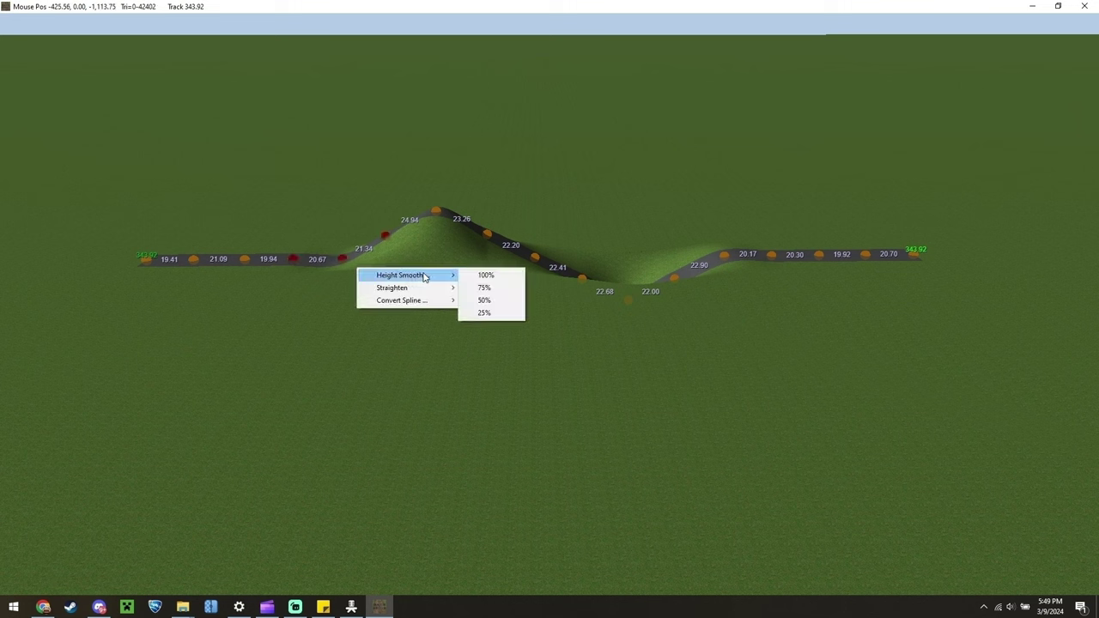
{"action": "left_click", "coordinate": [485, 300]}
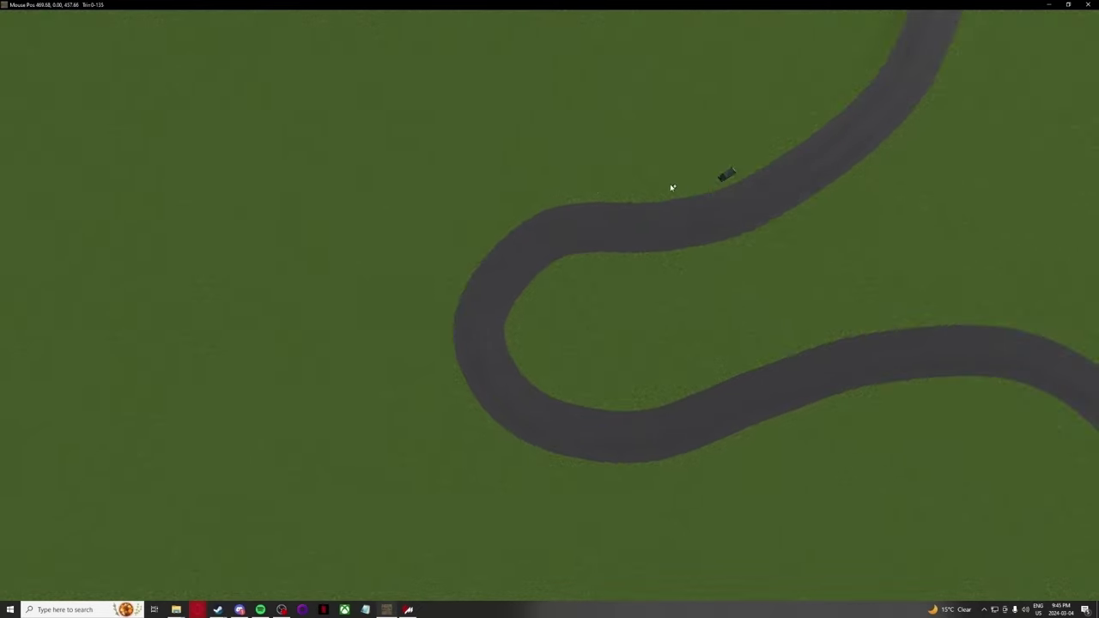
Run a guardrail string object around the outer edge of the hairpin bend and remove a surplus control point
{"action": "mouse_move", "coordinate": [270, 32]}
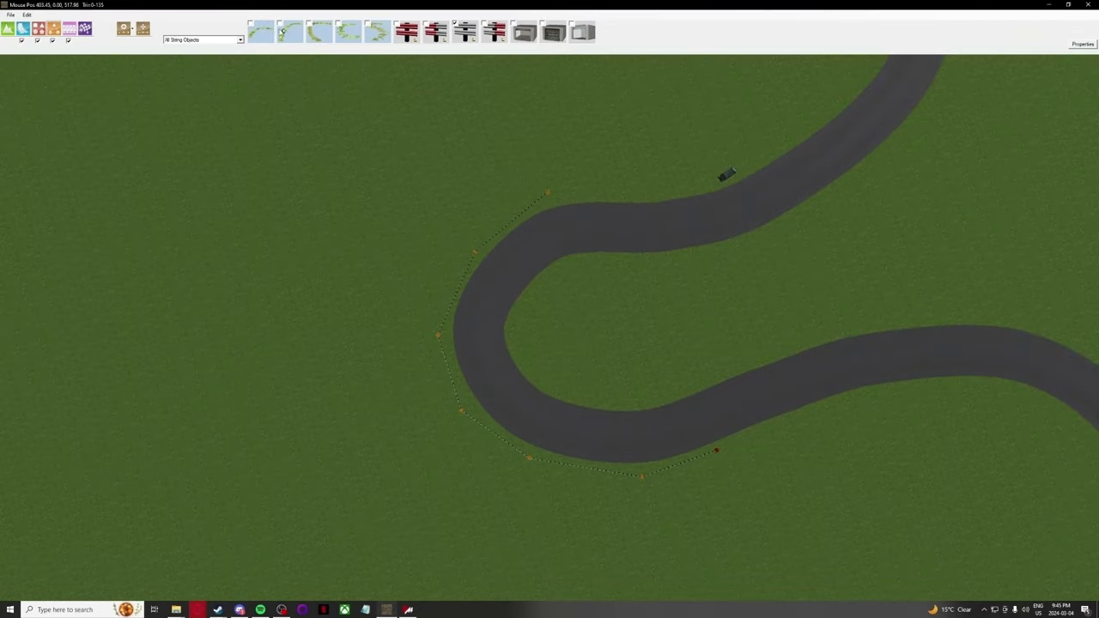
{"action": "left_click", "coordinate": [167, 82]}
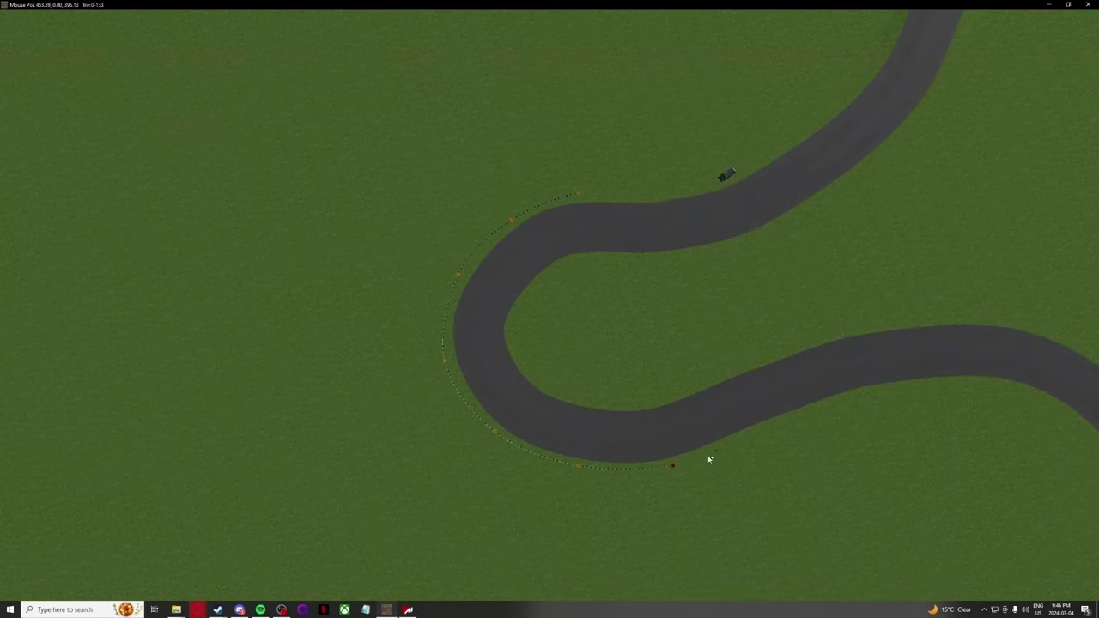
{"action": "scroll", "coordinate": [540, 319], "scroll_direction": "up", "scroll_amount": 8}
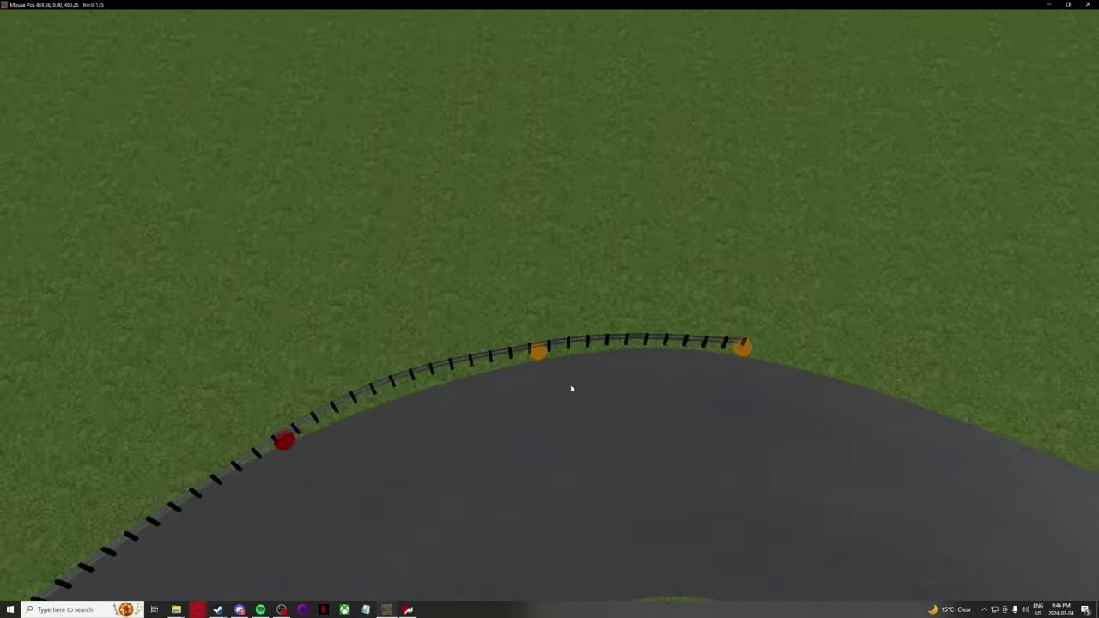
{"action": "scroll", "coordinate": [568, 390], "scroll_direction": "down", "scroll_amount": 8}
{"action": "scroll", "coordinate": [724, 520], "scroll_direction": "up", "scroll_amount": 3}
{"action": "key", "text": "Delete"}
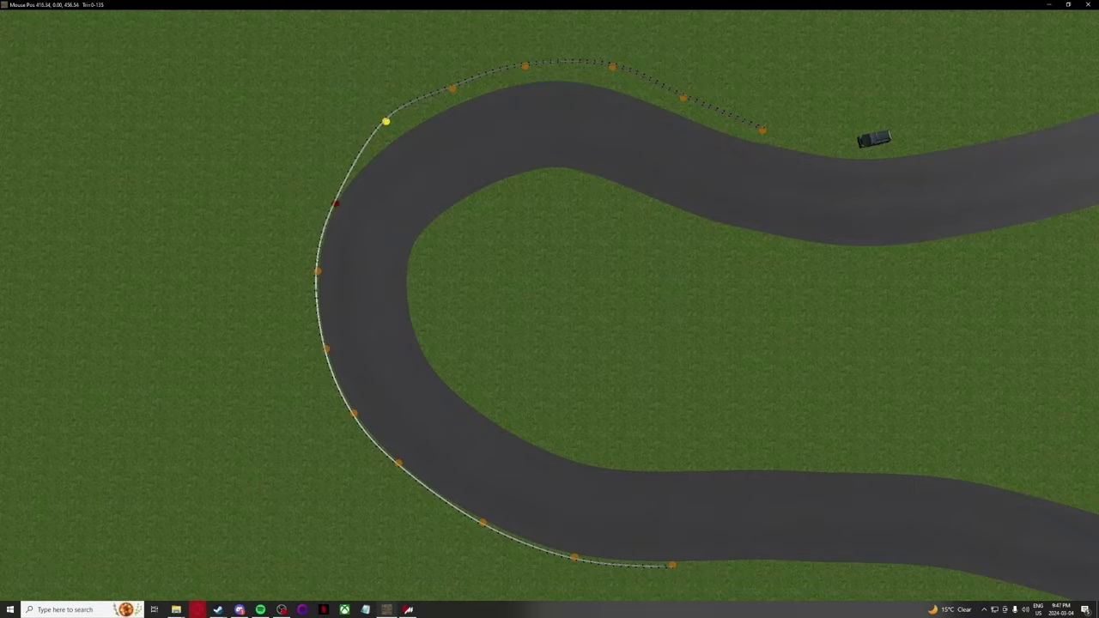
Insert a control point in the guardrail to fit it more closely to the hairpin's outer edge
{"action": "left_click", "coordinate": [392, 139]}
{"action": "scroll", "coordinate": [727, 143], "scroll_direction": "up", "scroll_amount": 4}
{"action": "right_click_drag", "start_coordinate": [726, 142], "coordinate": [446, 145]}
{"action": "key", "text": "Insert"}
{"action": "scroll", "coordinate": [549, 309], "scroll_direction": "up", "scroll_amount": 3}
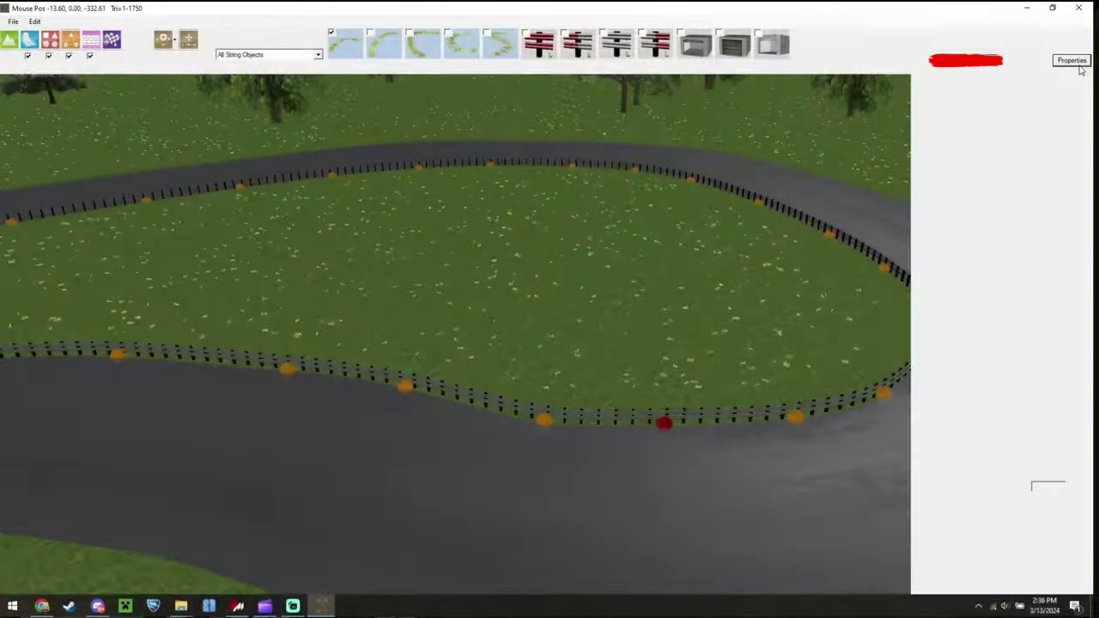
Show the guardrail's object properties and scale its pieces to 300 on all three axes
{"action": "left_click", "coordinate": [1079, 63]}
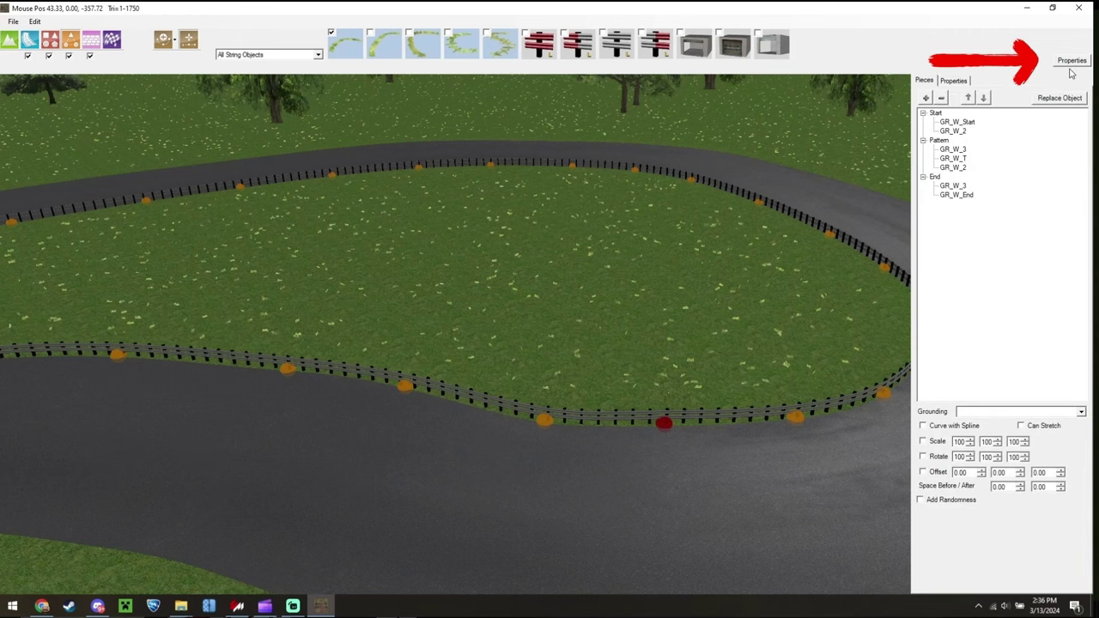
{"action": "left_click", "coordinate": [923, 124]}
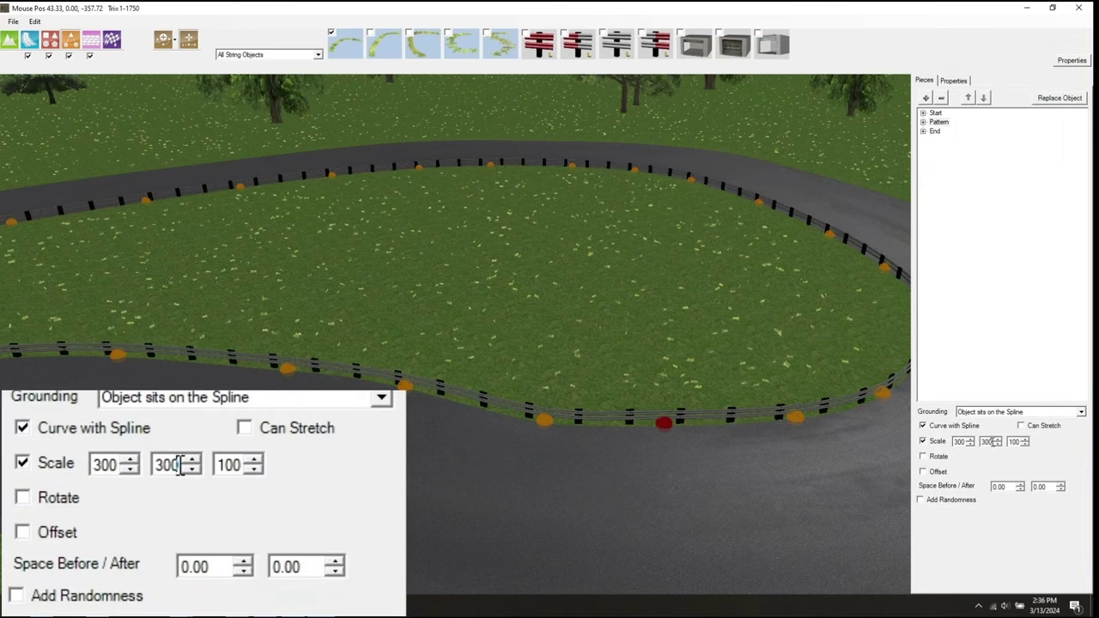
{"action": "key", "text": "Tab"}
{"action": "type", "text": "300"}
{"action": "key", "text": "Tab"}
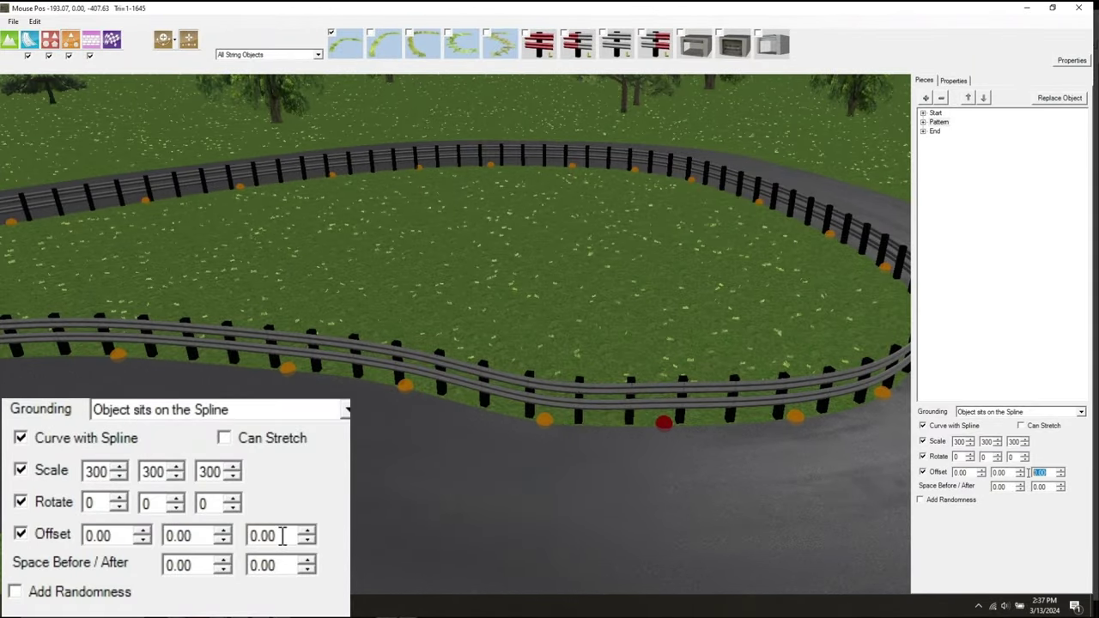
Turn off the guardrail's offset and open its yaw rotation value for editing
{"action": "left_click", "coordinate": [923, 471]}
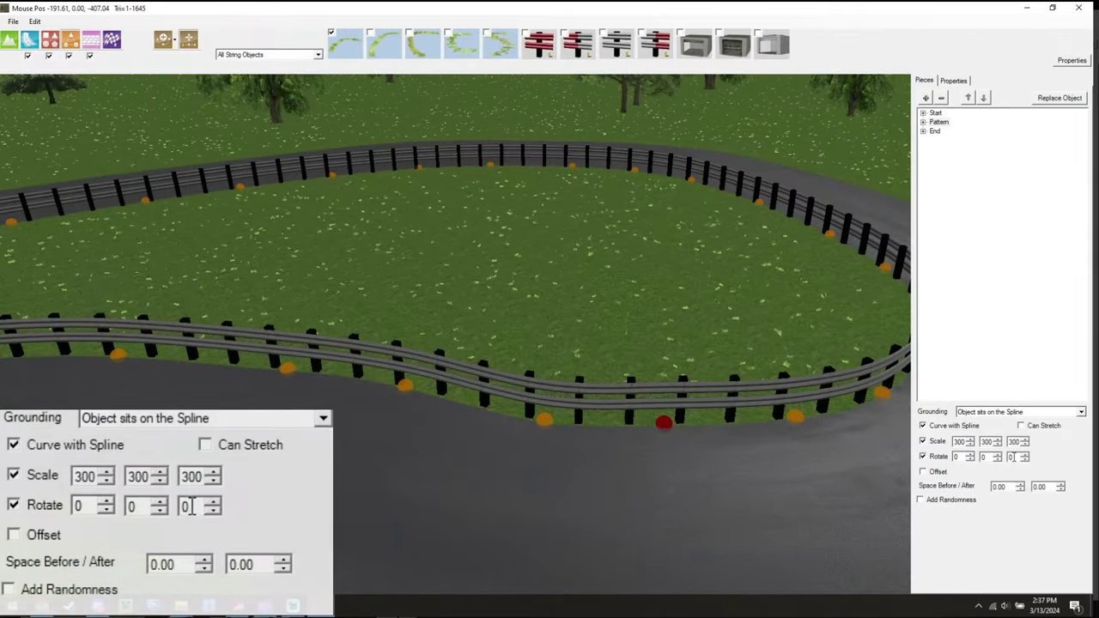
{"action": "double_click", "coordinate": [1011, 458]}
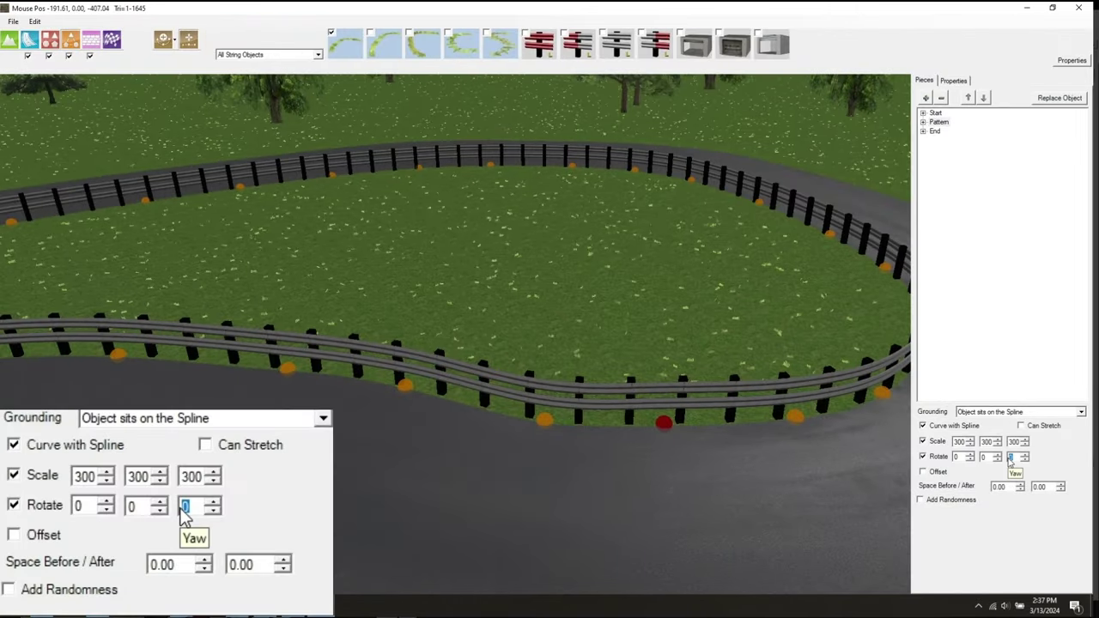
{"action": "key", "text": "Return"}
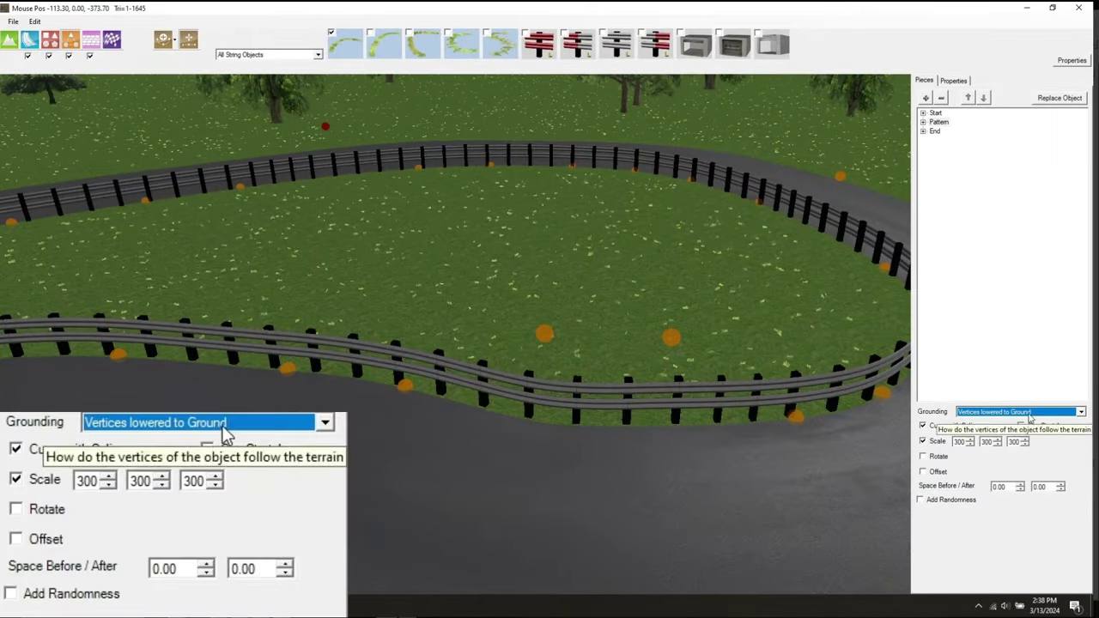
Cycle through the grounding modes to compare how the guardrail follows the terrain
{"action": "left_click", "coordinate": [1026, 414]}
{"action": "left_click", "coordinate": [1020, 423]}
{"action": "left_click", "coordinate": [1022, 413]}
{"action": "left_click", "coordinate": [1020, 430]}
{"action": "left_click", "coordinate": [1019, 414]}
{"action": "left_click", "coordinate": [1020, 437]}
{"action": "left_click", "coordinate": [1020, 413]}
{"action": "left_click", "coordinate": [1020, 445]}
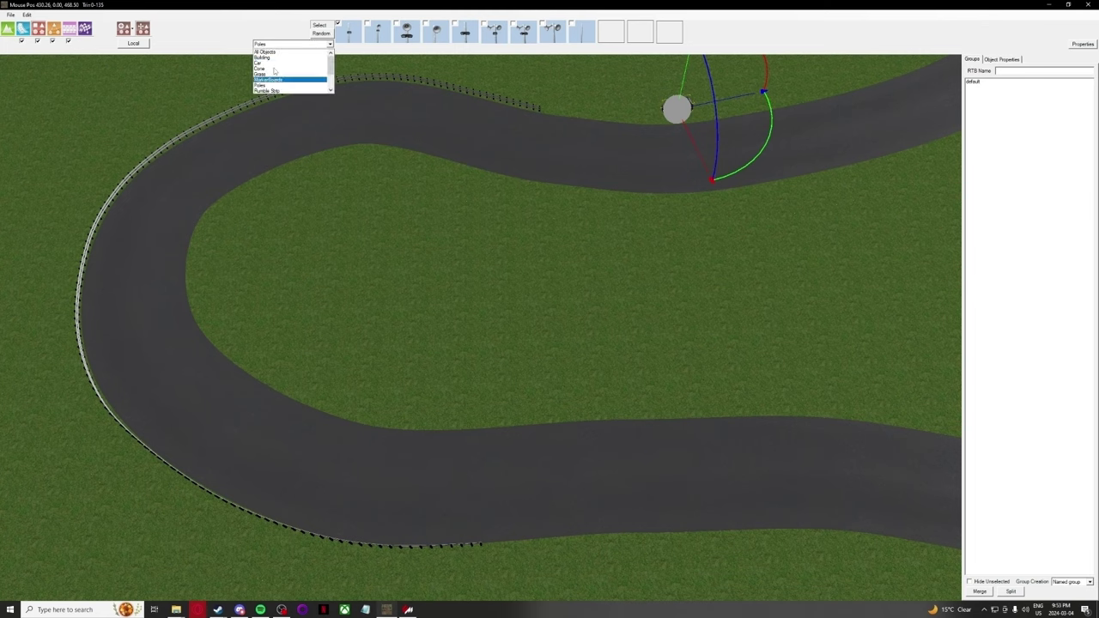
Filter the object library to the Building category
{"action": "left_click", "coordinate": [288, 58]}
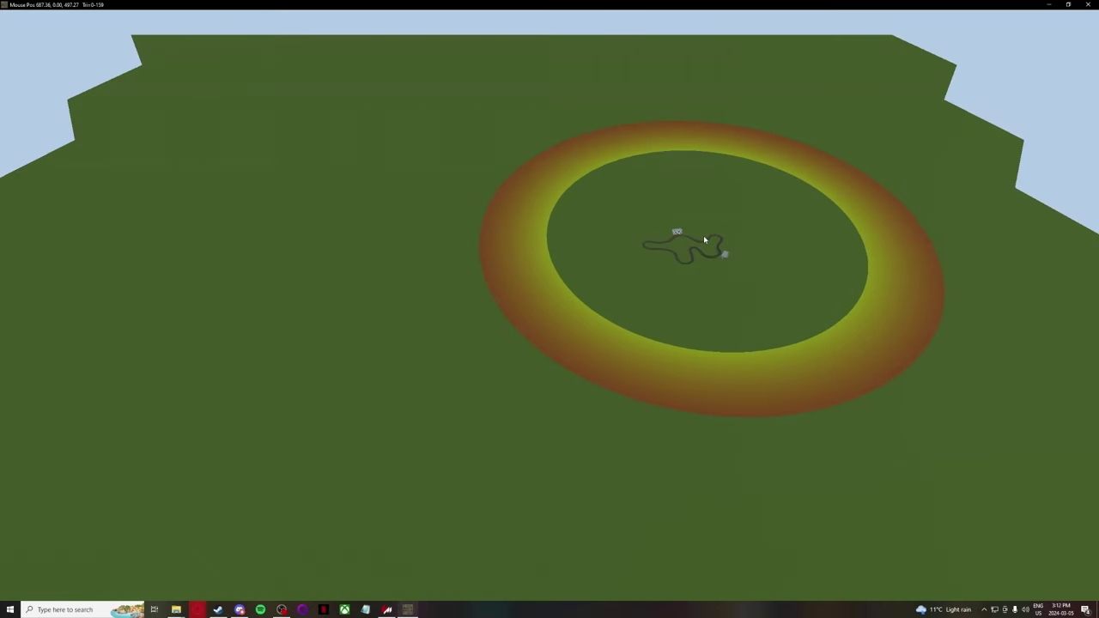
{"action": "scroll", "coordinate": [703, 236], "scroll_direction": "up", "scroll_amount": 8}
{"action": "scroll", "coordinate": [586, 302], "scroll_direction": "up", "scroll_amount": 4}
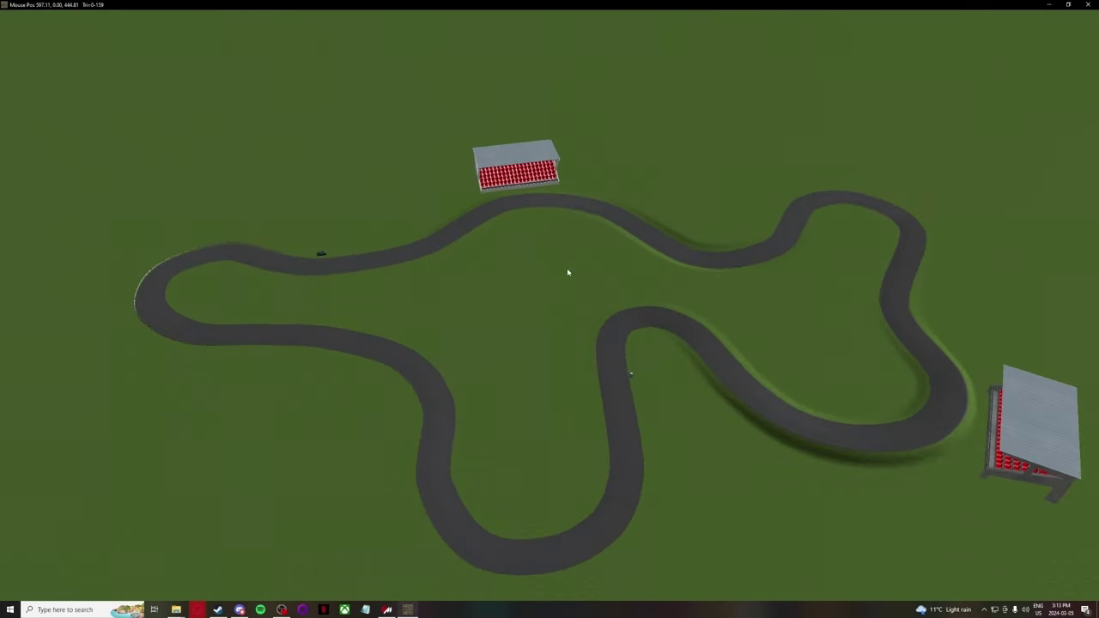
{"action": "mouse_move", "coordinate": [303, 8]}
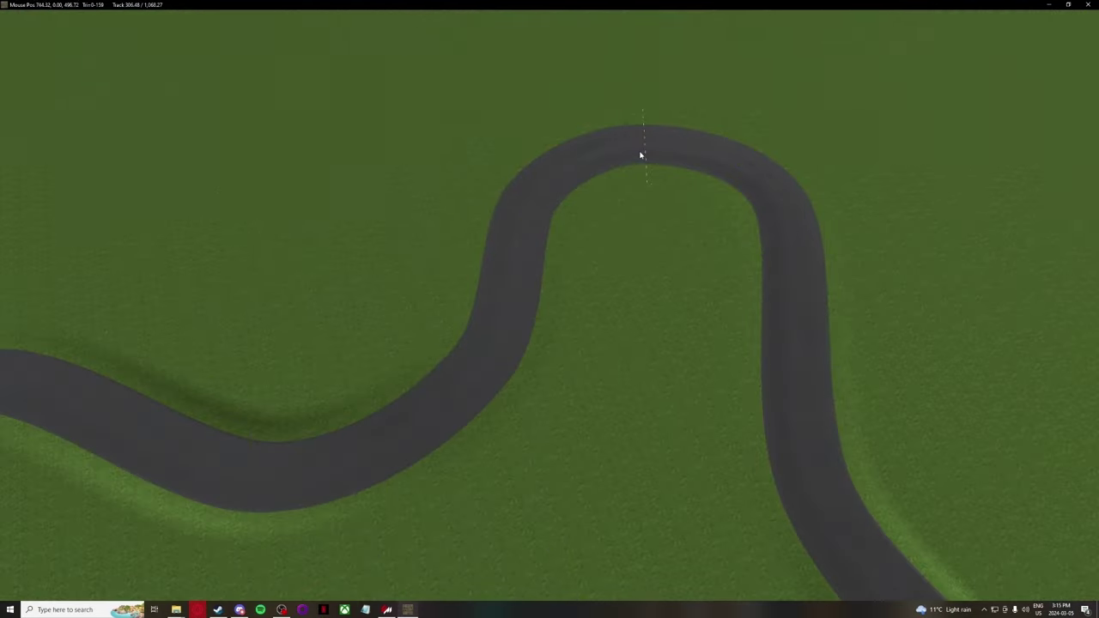
{"action": "middle_click_drag", "start_coordinate": [643, 155], "coordinate": [633, 386]}
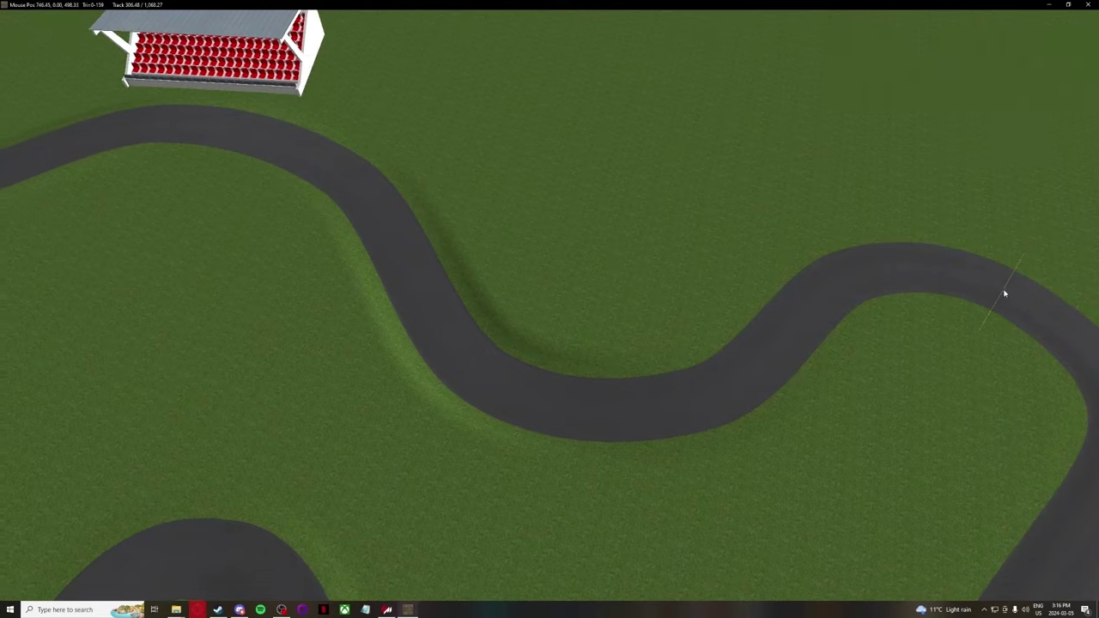
{"action": "middle_click_drag", "start_coordinate": [1005, 292], "coordinate": [901, 363]}
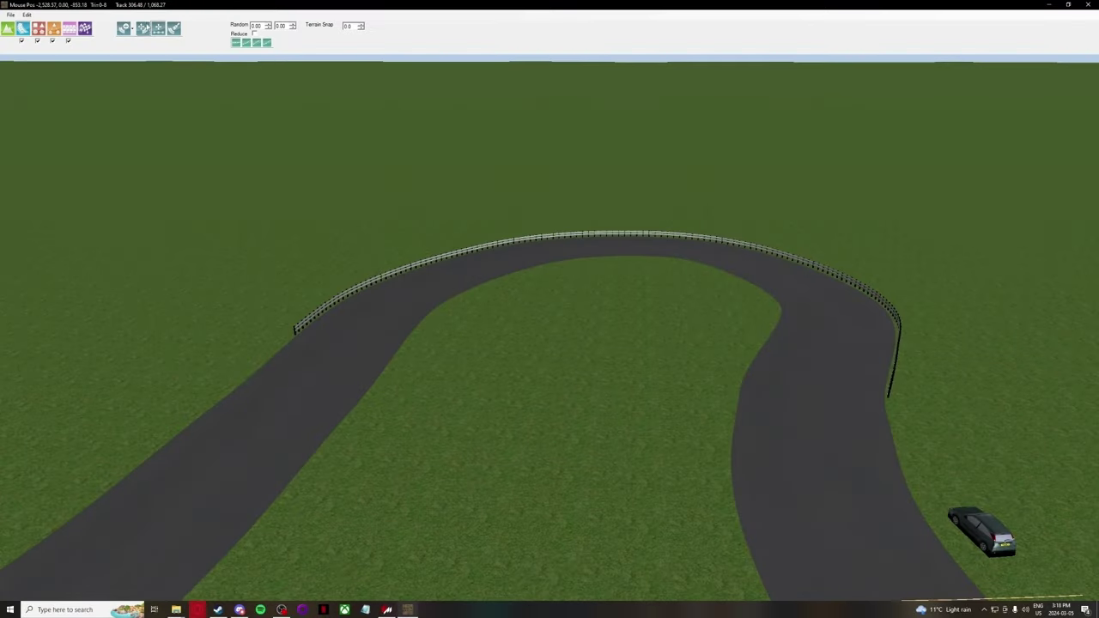
{"action": "left_click", "coordinate": [157, 30]}
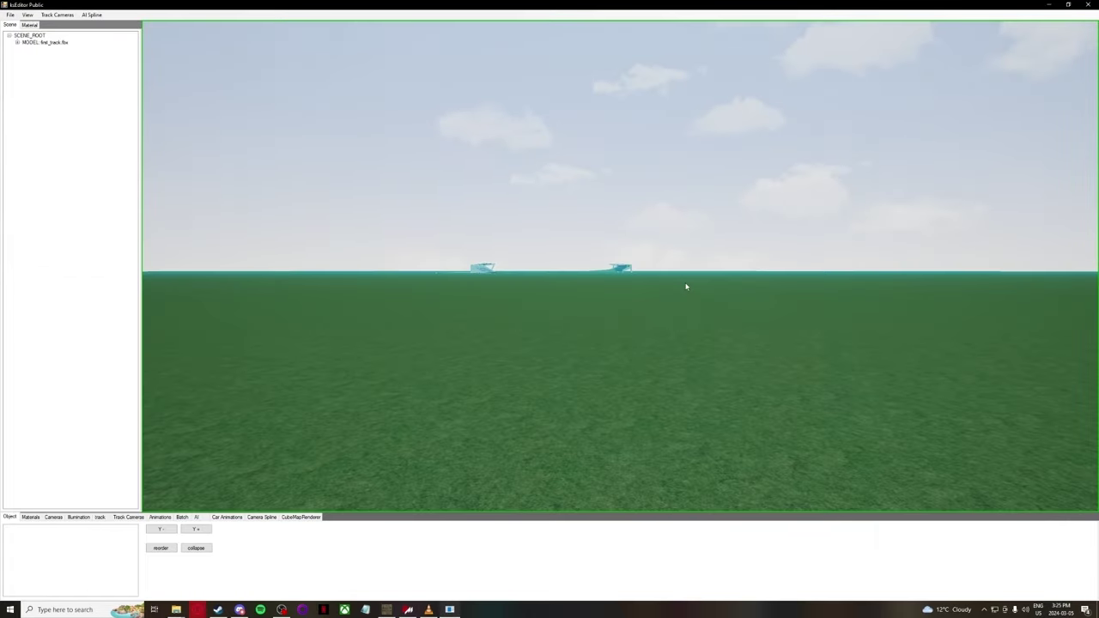
{"action": "key", "text": "w"}
{"action": "mouse_move", "coordinate": [687, 287]}
{"action": "right_mouse_down"}
{"action": "mouse_move", "coordinate": [689, 299]}
{"action": "mouse_move", "coordinate": [668, 292]}
{"action": "mouse_move", "coordinate": [682, 293]}
{"action": "right_mouse_up"}
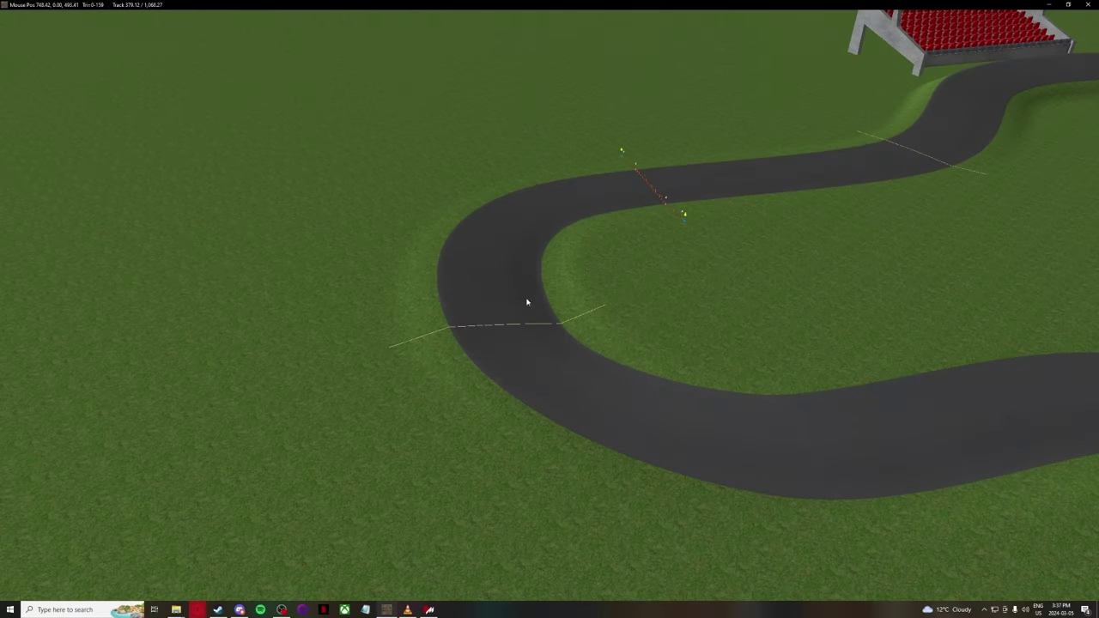
Select the track control point just past the apex of the bend
{"action": "left_click", "coordinate": [527, 323]}
{"action": "right_click_drag", "start_coordinate": [527, 323], "coordinate": [16, 396]}
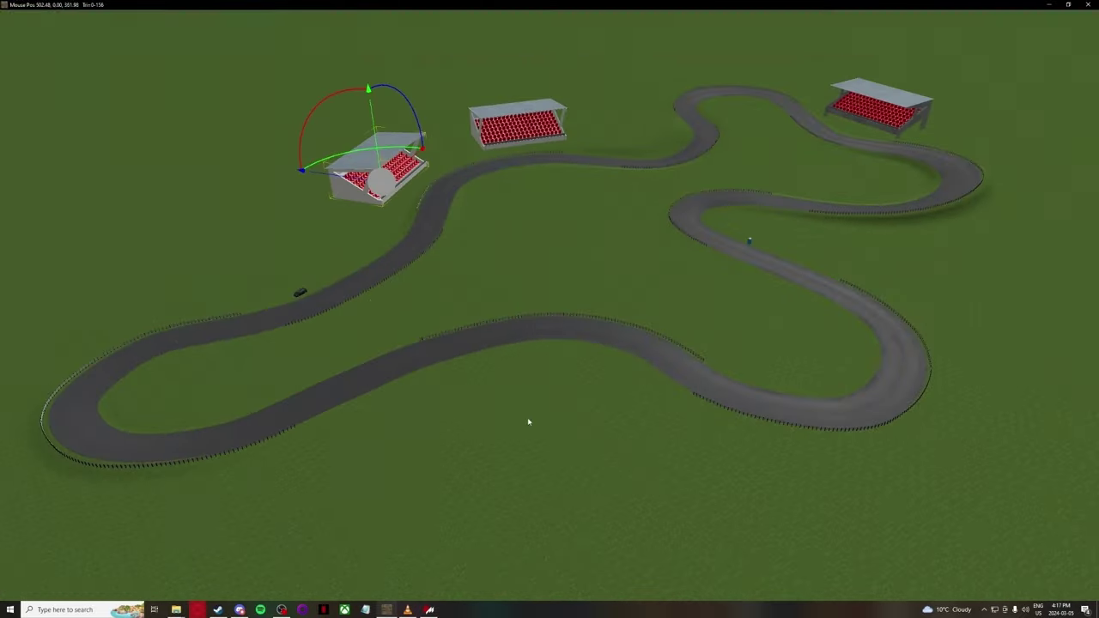
Paste a copy of the selected grandstand and select the small object on the grass beside the track
{"action": "key", "text": "ctrl+v"}
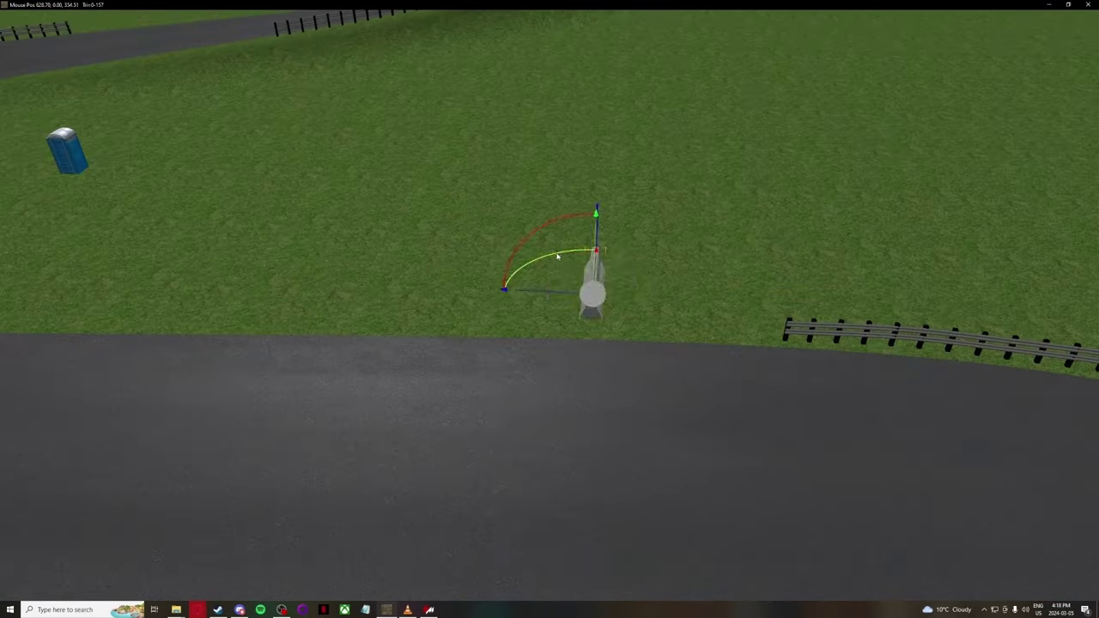
{"action": "left_click", "coordinate": [584, 316]}
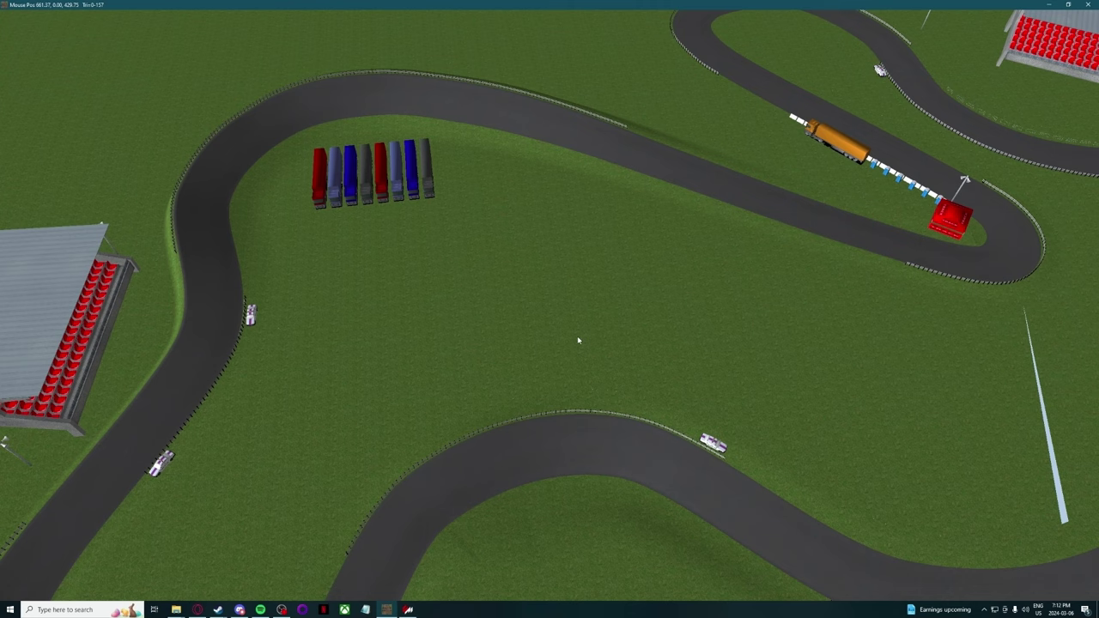
Show the grid and timing gates and move the orange start position off the track onto the grass beside the start line
{"action": "middle_click_drag", "start_coordinate": [575, 358], "coordinate": [600, 83]}
{"action": "mouse_move", "coordinate": [347, 31]}
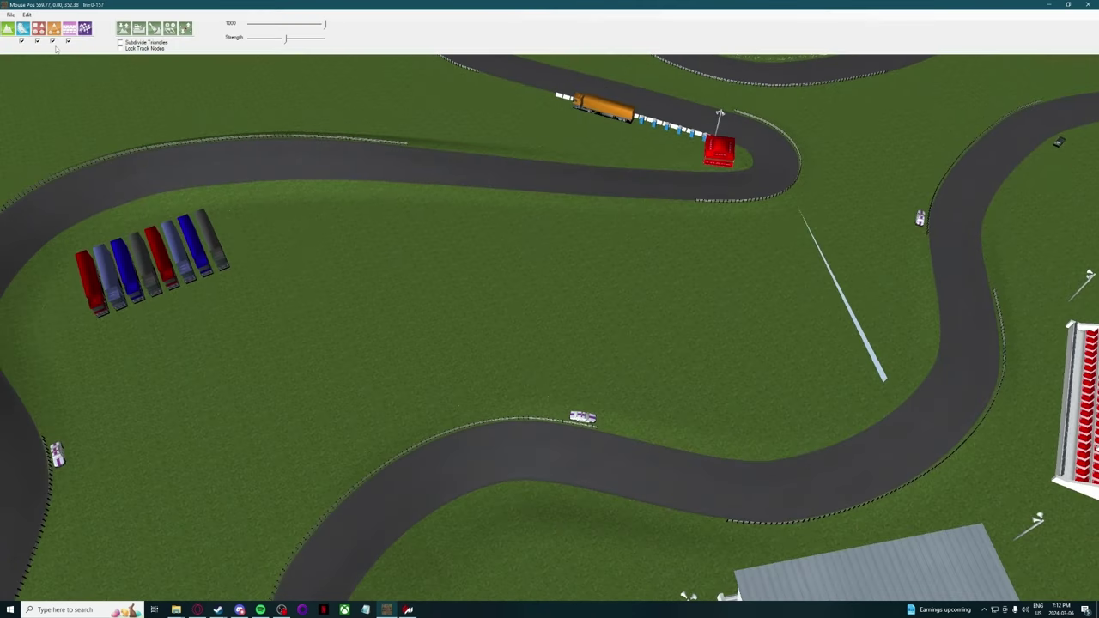
{"action": "left_click", "coordinate": [85, 28]}
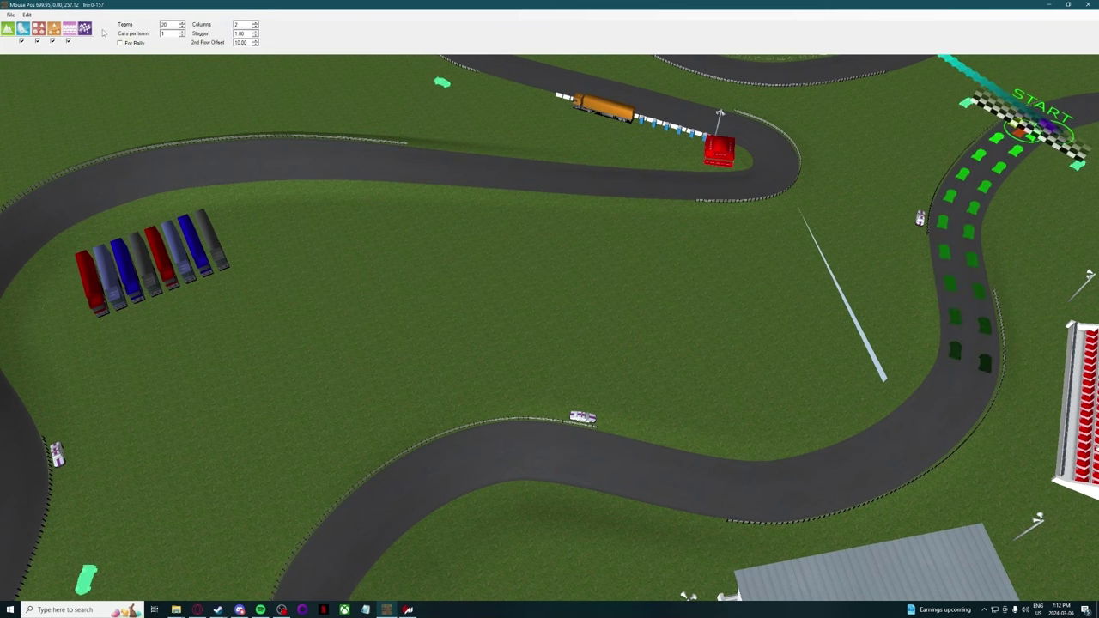
{"action": "middle_click_drag", "start_coordinate": [236, 126], "coordinate": [735, 328]}
{"action": "scroll", "coordinate": [643, 214], "scroll_direction": "up", "scroll_amount": 8}
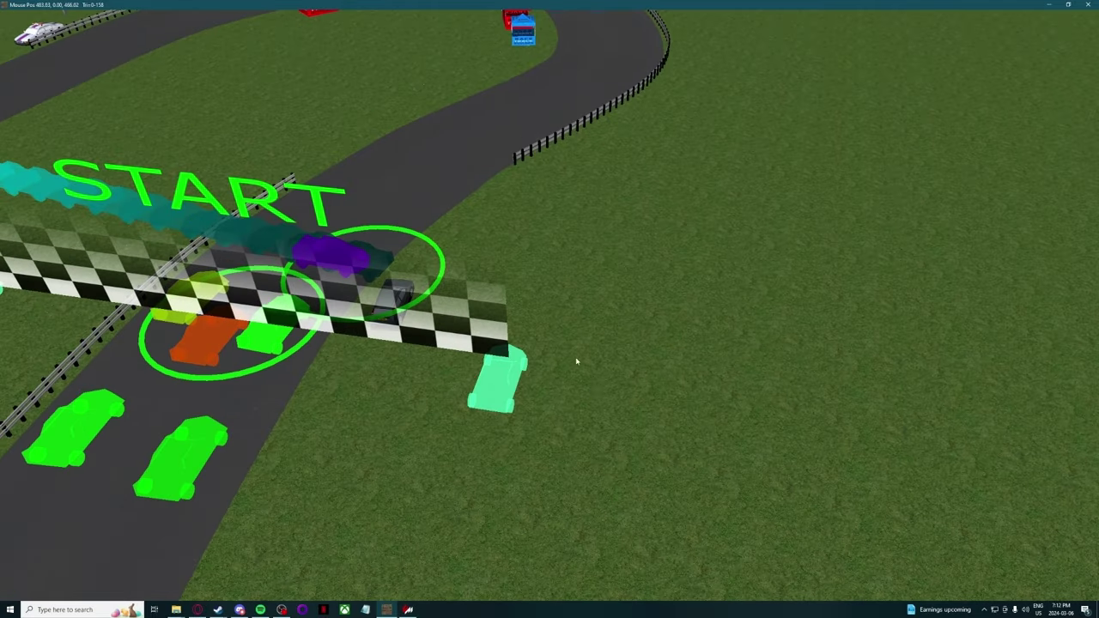
{"action": "middle_click_drag", "start_coordinate": [586, 375], "coordinate": [533, 414]}
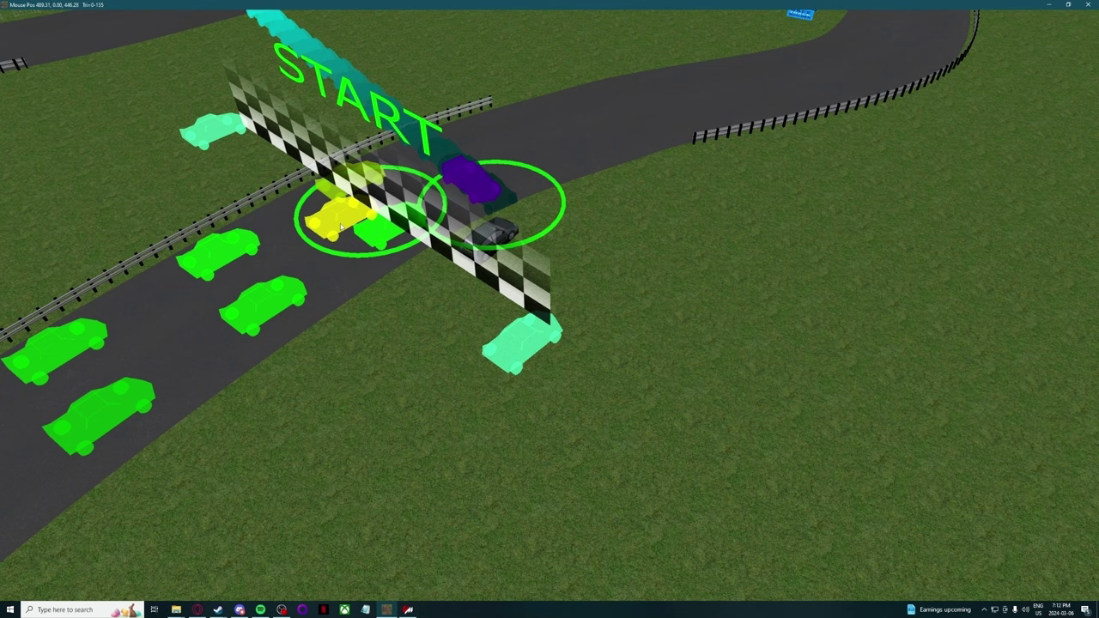
{"action": "left_click_drag", "start_coordinate": [340, 226], "coordinate": [369, 442]}
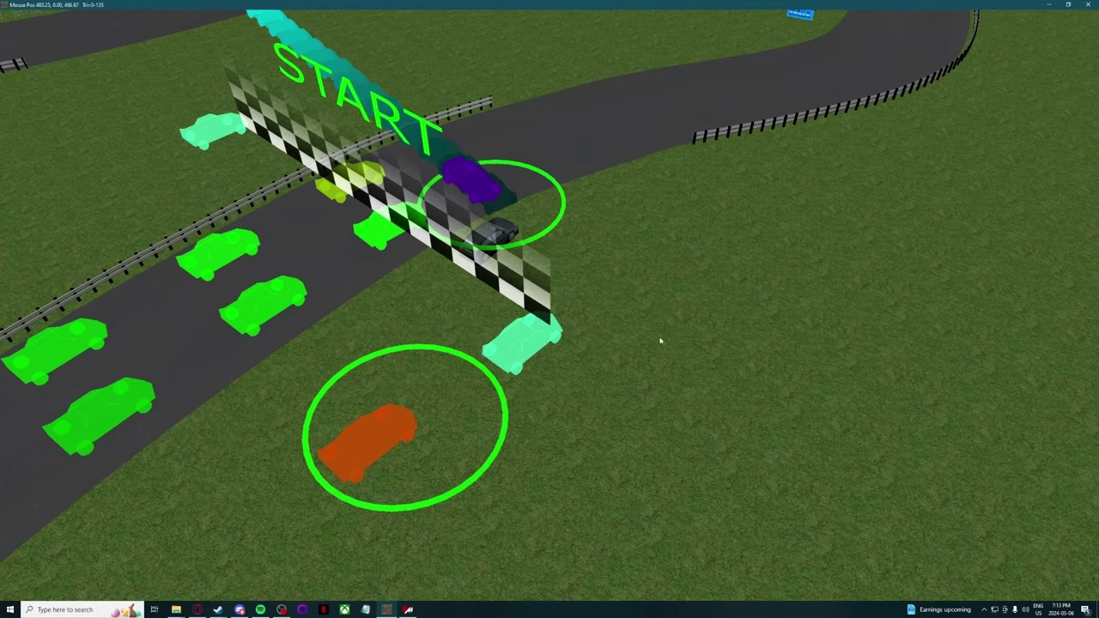
{"action": "middle_click_drag", "start_coordinate": [665, 372], "coordinate": [456, 344]}
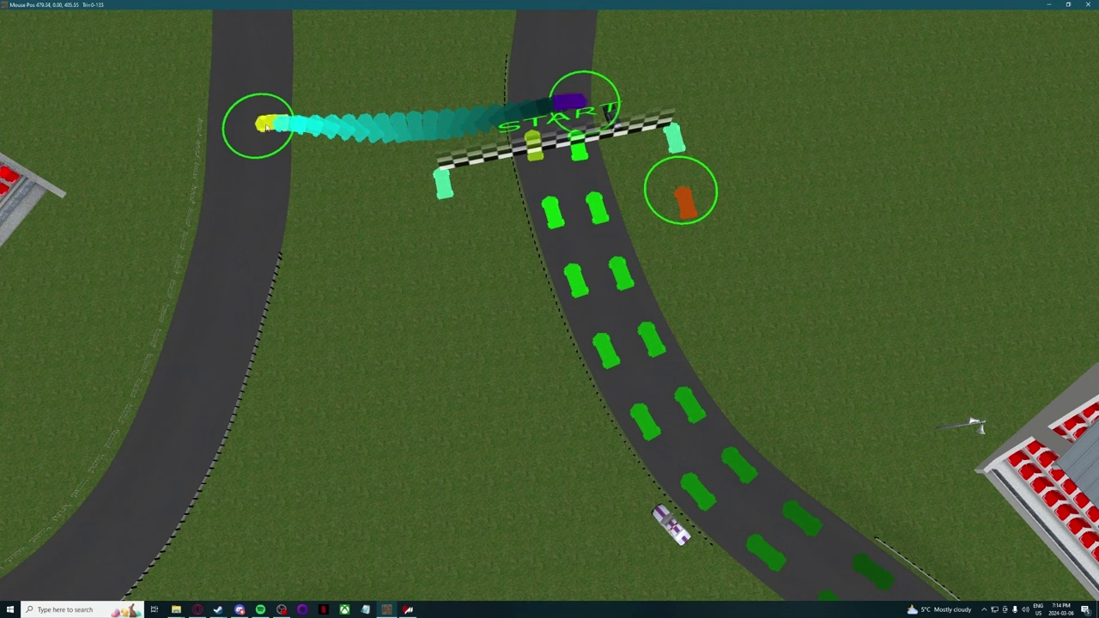
Move the free end of the teal car row from the neighbouring stretch of road onto the starting grid
{"action": "left_click", "coordinate": [605, 273]}
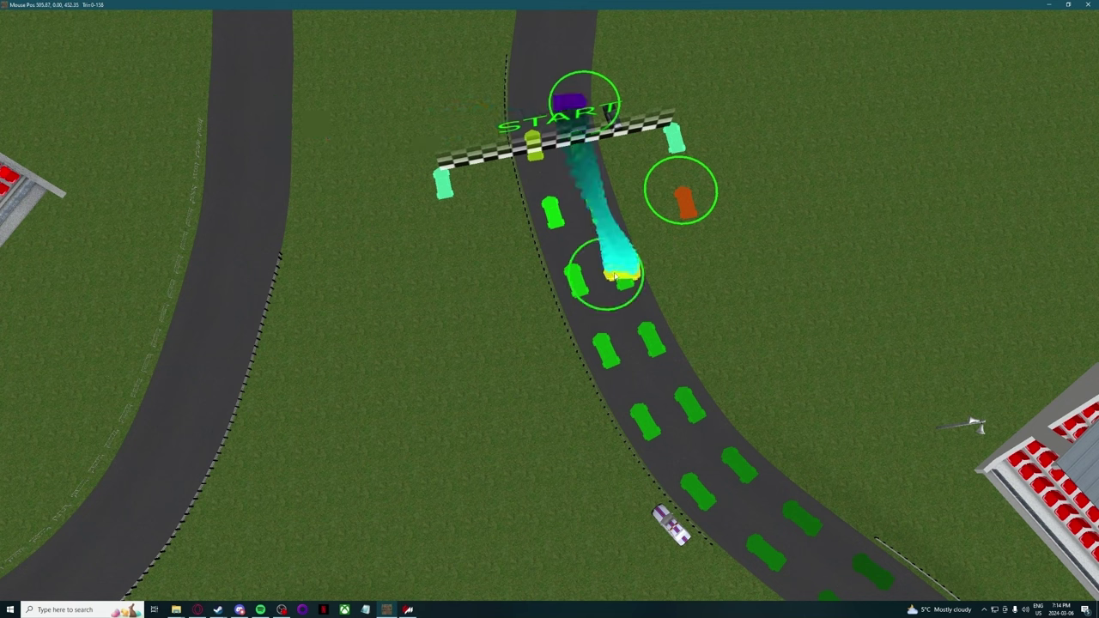
{"action": "left_click", "coordinate": [677, 421]}
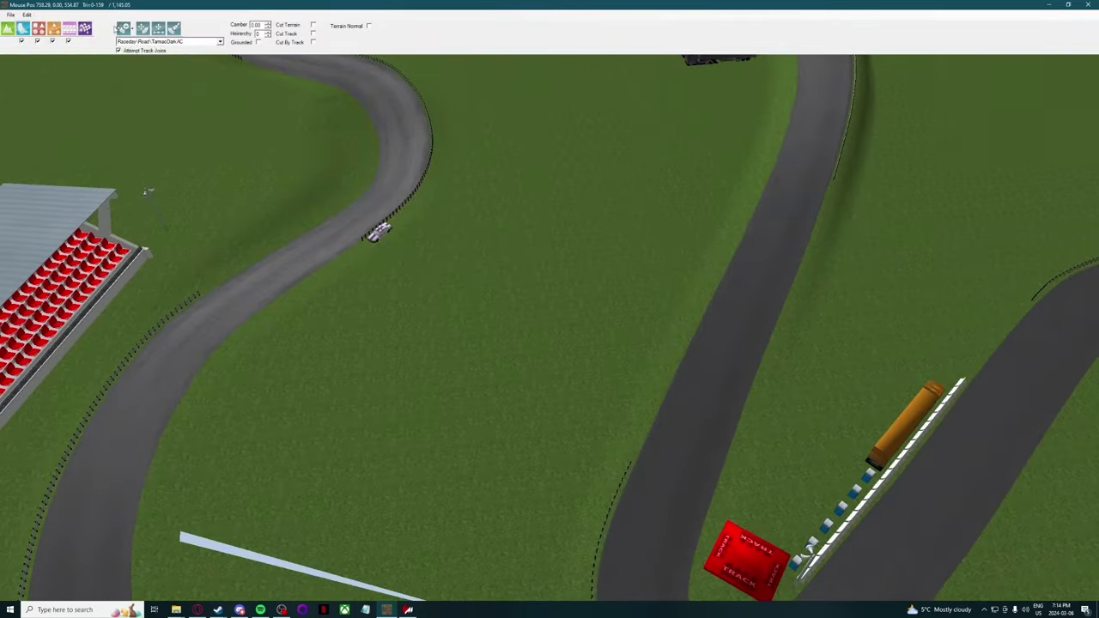
Choose a road surface, lay a short straight track section on the grass beside the start, and widen it toward the circuit
{"action": "left_click", "coordinate": [214, 41]}
{"action": "left_click", "coordinate": [206, 62]}
{"action": "mouse_move", "coordinate": [444, 84]}
{"action": "left_mouse_down"}
{"action": "mouse_move", "coordinate": [424, 69]}
{"action": "mouse_move", "coordinate": [699, 217]}
{"action": "mouse_move", "coordinate": [716, 198]}
{"action": "left_mouse_up"}
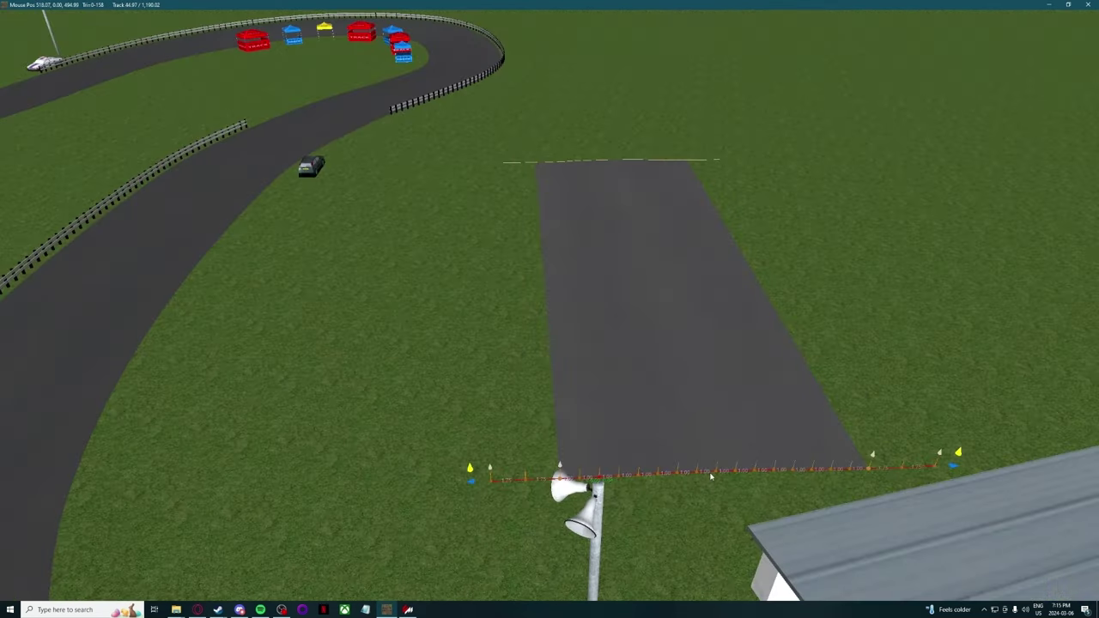
{"action": "left_click_drag", "start_coordinate": [559, 477], "coordinate": [104, 474]}
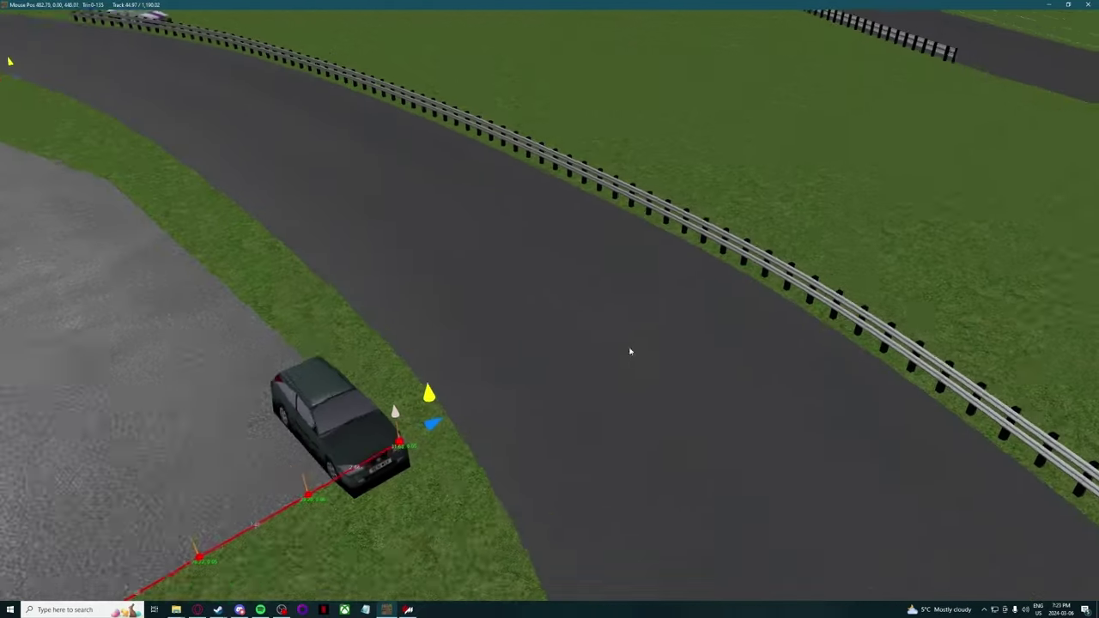
Show the grid and timing gates and move the teal car row off the track onto the tarmac area beside the start line
{"action": "right_click_drag", "start_coordinate": [630, 351], "coordinate": [274, 323]}
{"action": "mouse_move", "coordinate": [115, 18]}
{"action": "left_click", "coordinate": [86, 29]}
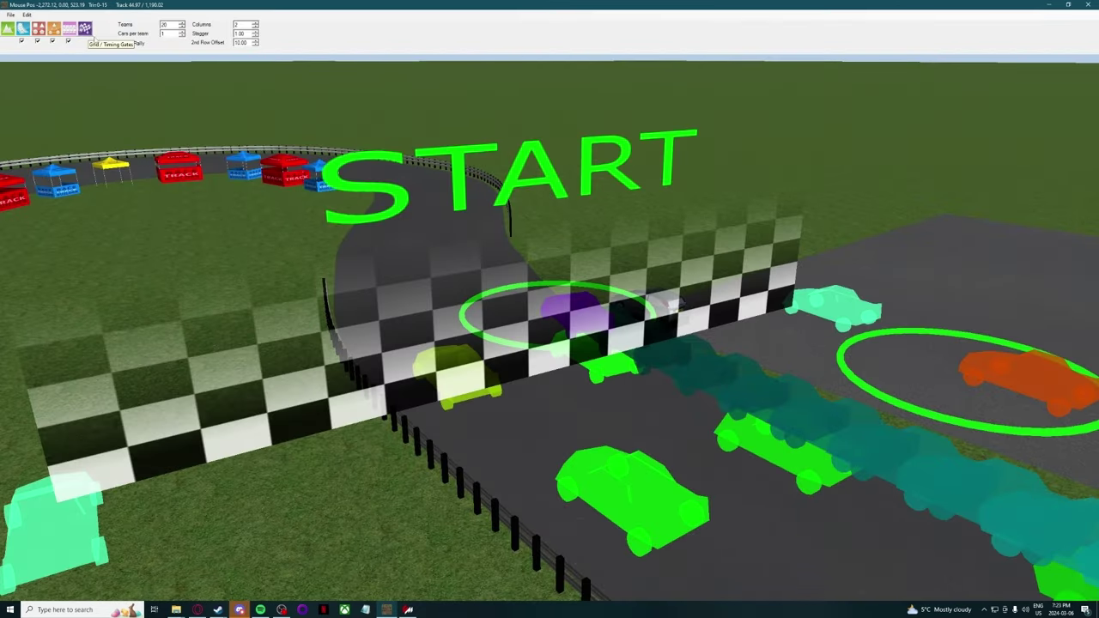
{"action": "right_click_drag", "start_coordinate": [476, 454], "coordinate": [530, 462]}
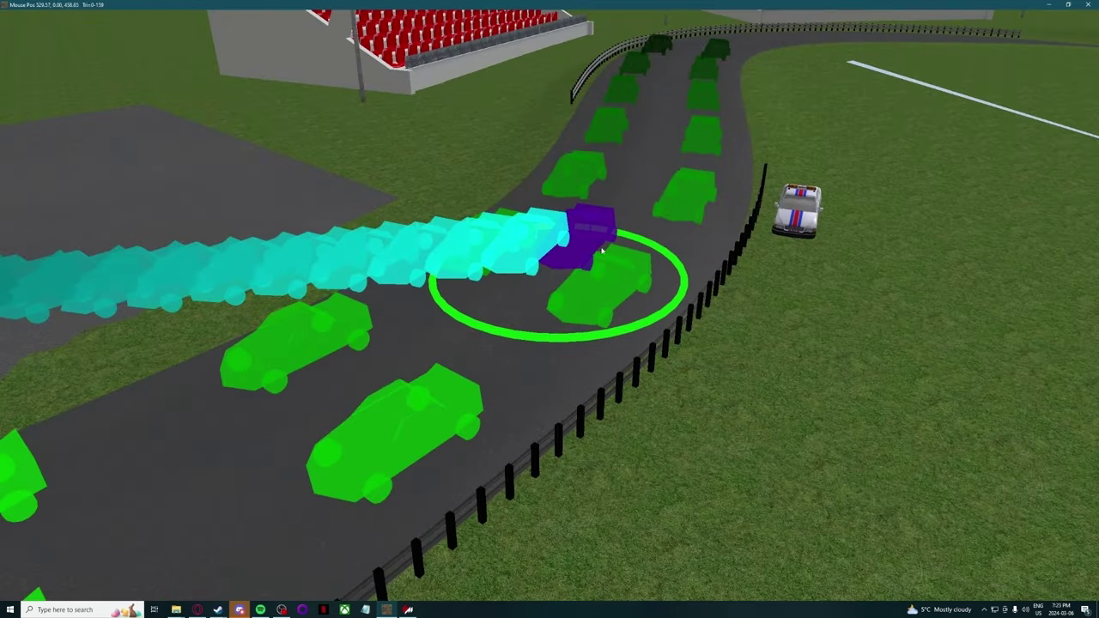
{"action": "right_click_drag", "start_coordinate": [601, 251], "coordinate": [245, 189]}
{"action": "right_click_drag", "start_coordinate": [687, 302], "coordinate": [870, 329]}
{"action": "left_click_drag", "start_coordinate": [872, 329], "coordinate": [561, 266]}
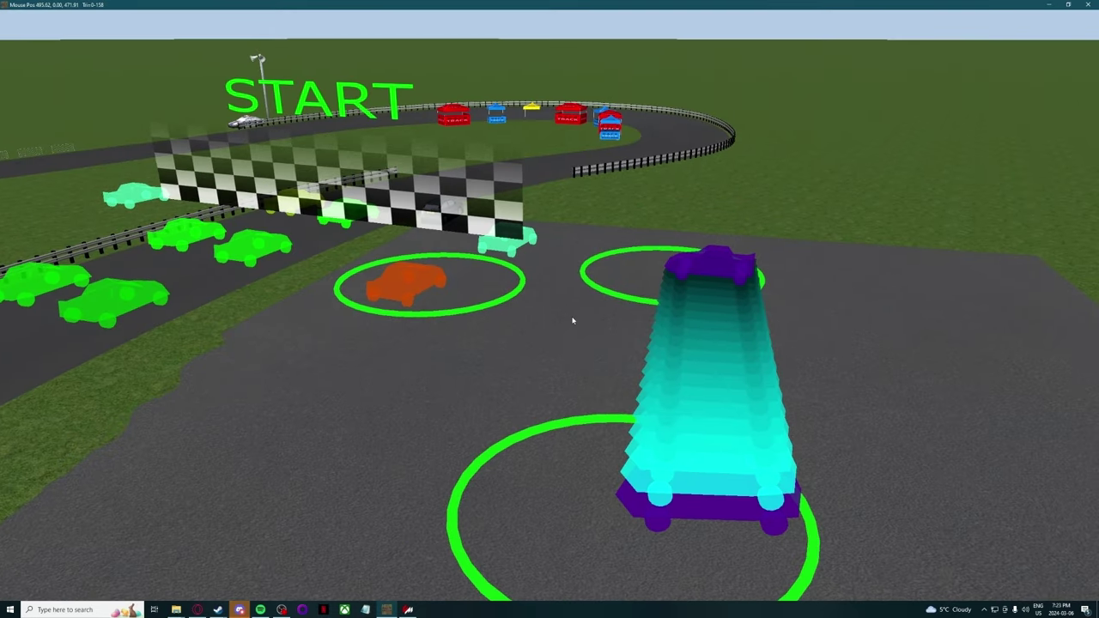
{"action": "mouse_move", "coordinate": [315, 11]}
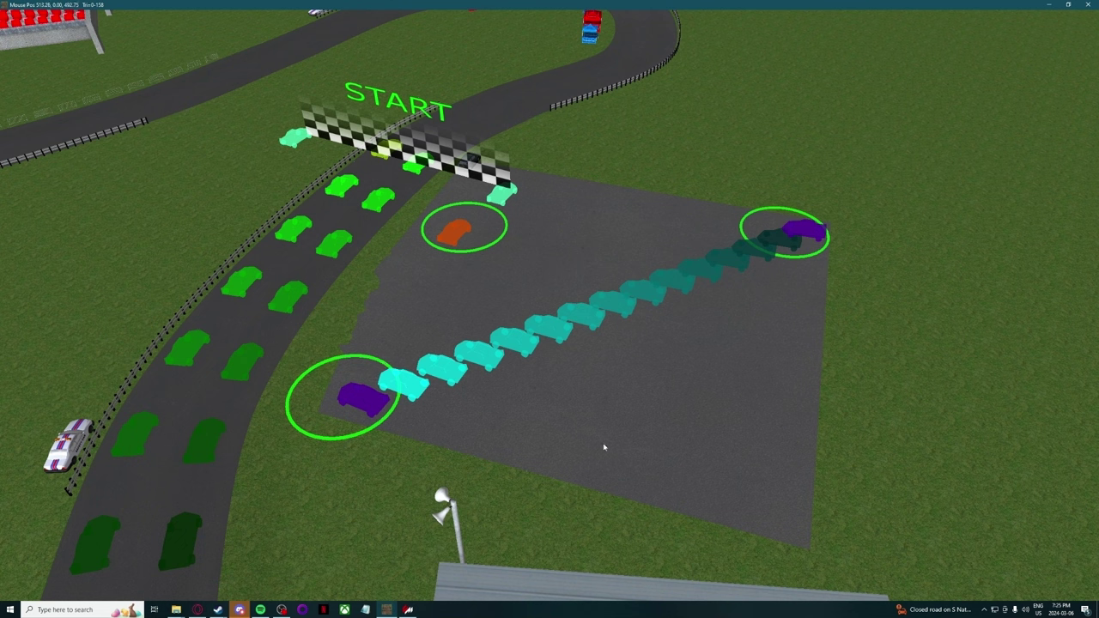
{"action": "right_click_drag", "start_coordinate": [652, 444], "coordinate": [633, 424]}
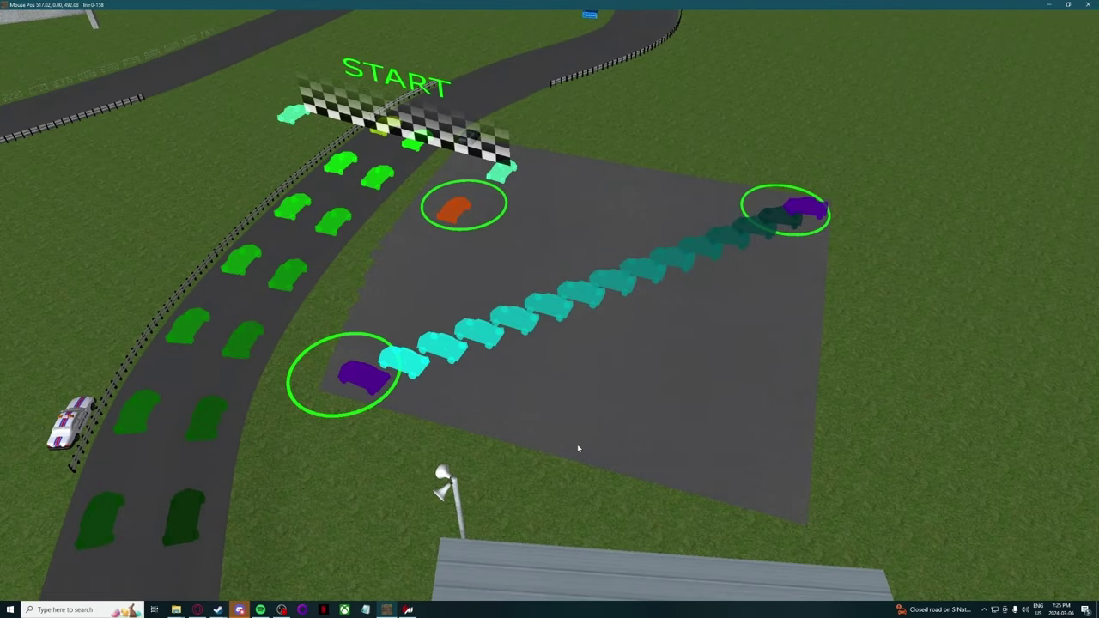
{"action": "right_click_drag", "start_coordinate": [577, 445], "coordinate": [515, 348]}
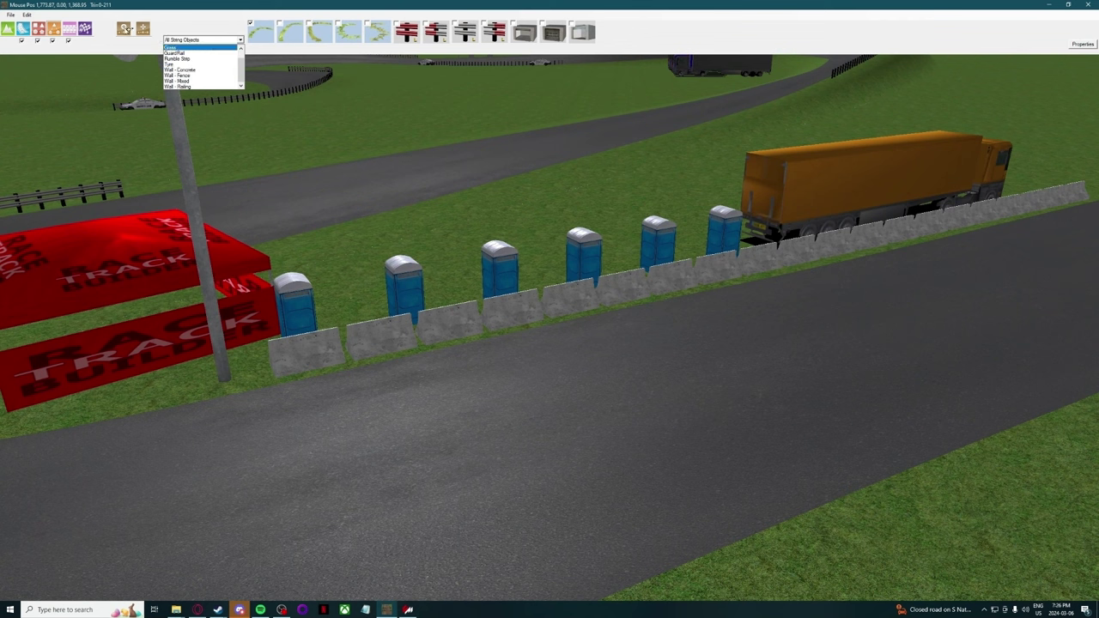
Switch from string objects to the wall objects to browse the available wall types
{"action": "left_click", "coordinate": [70, 31]}
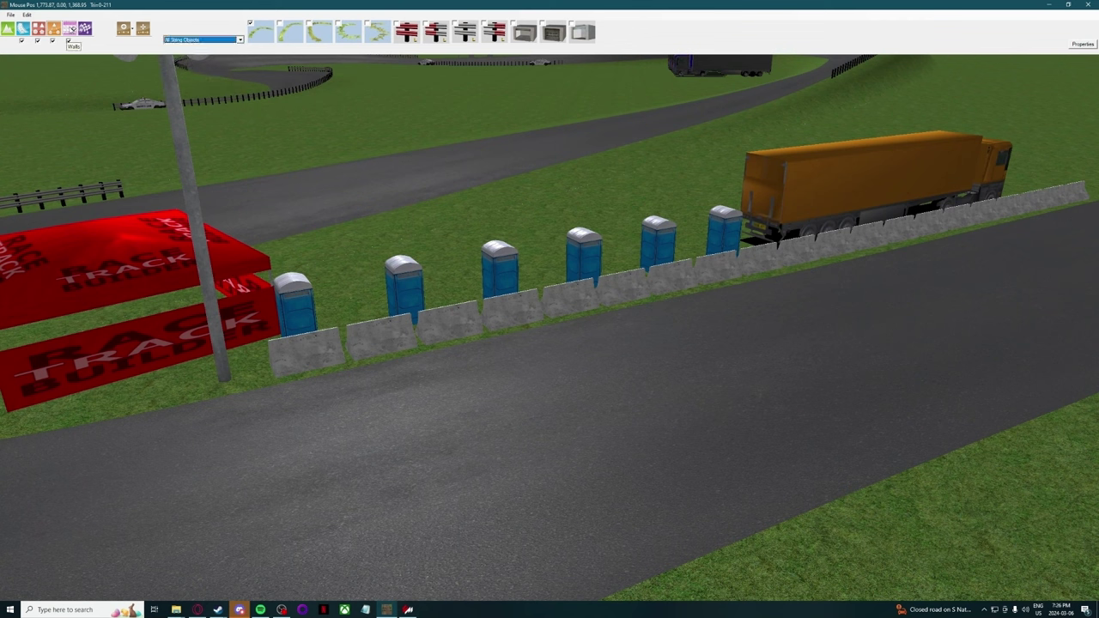
{"action": "left_click", "coordinate": [72, 31]}
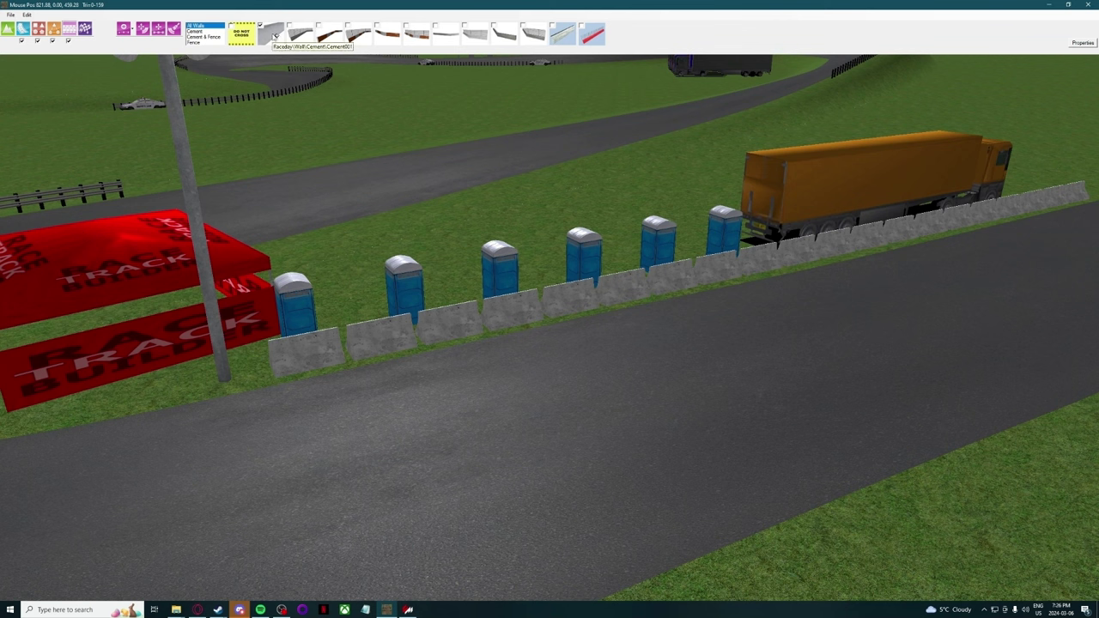
Add a cement wall starting at the guardrail's end and run it along the road edge toward the paved area
{"action": "scroll", "coordinate": [516, 328], "scroll_direction": "down", "scroll_amount": 3}
{"action": "scroll", "coordinate": [538, 346], "scroll_direction": "down", "scroll_amount": 5}
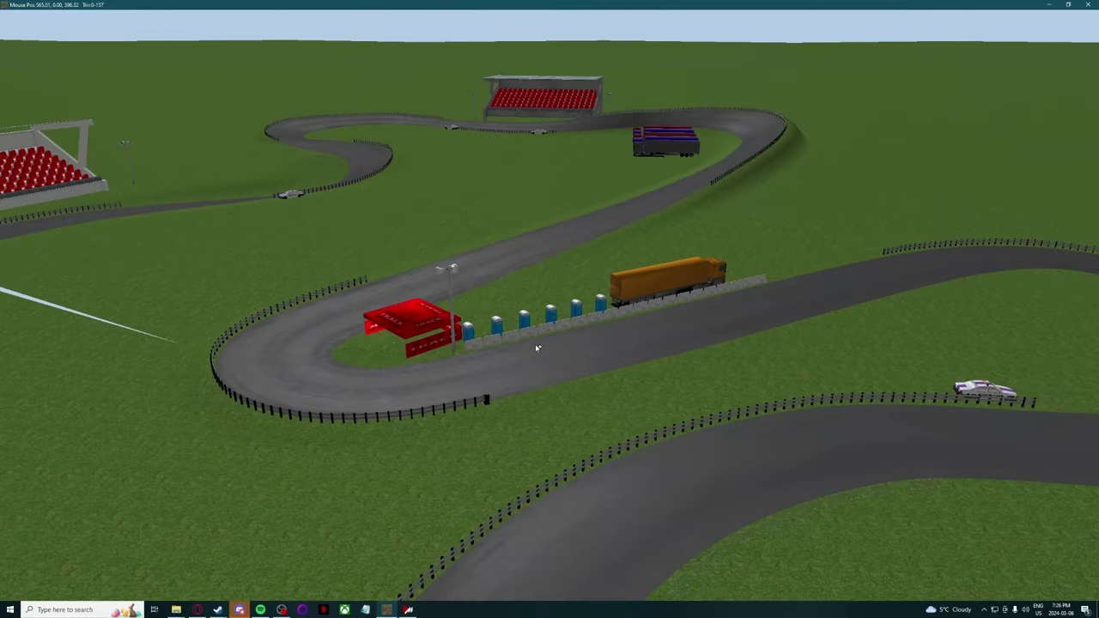
{"action": "right_click_drag", "start_coordinate": [536, 347], "coordinate": [532, 360]}
{"action": "mouse_move", "coordinate": [226, 53]}
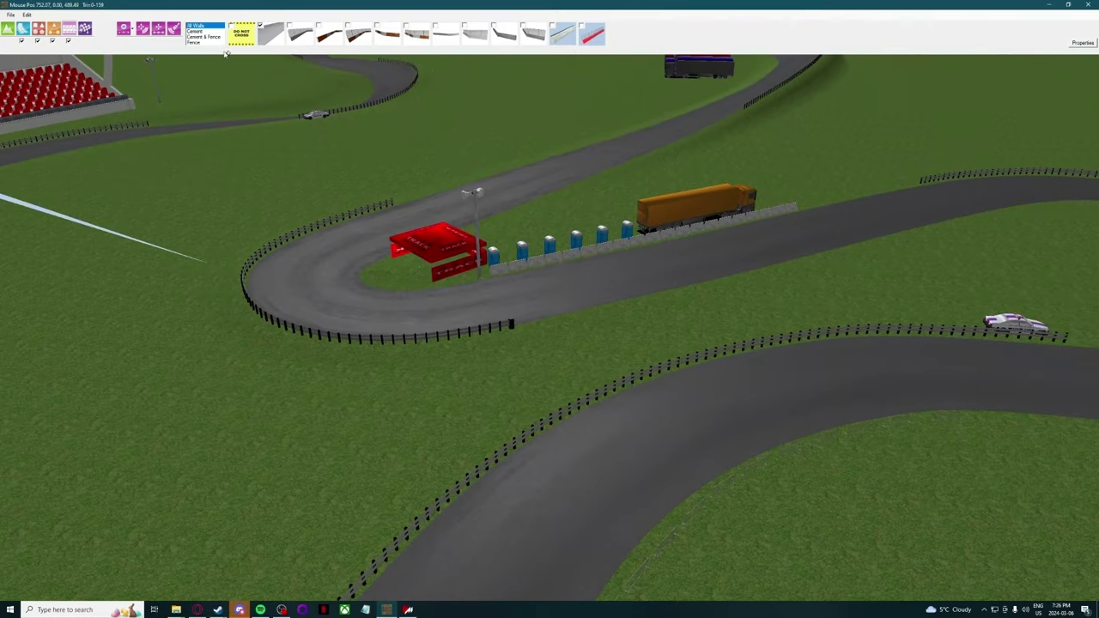
{"action": "left_click", "coordinate": [131, 33]}
{"action": "left_click", "coordinate": [158, 81]}
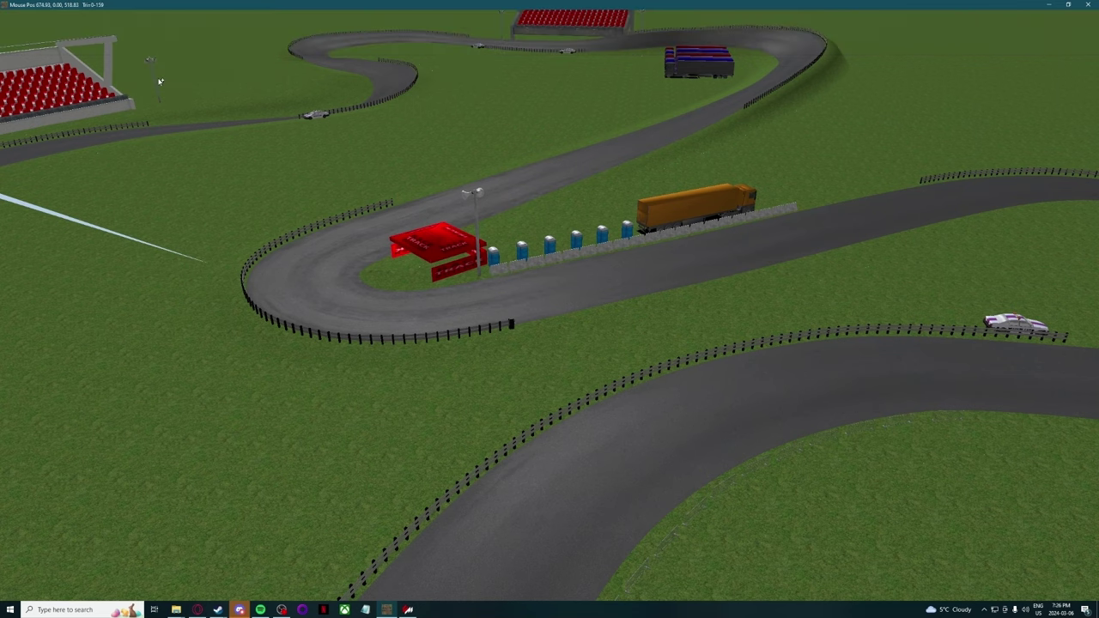
{"action": "right_click_drag", "start_coordinate": [552, 351], "coordinate": [634, 336]}
{"action": "mouse_move", "coordinate": [290, 6]}
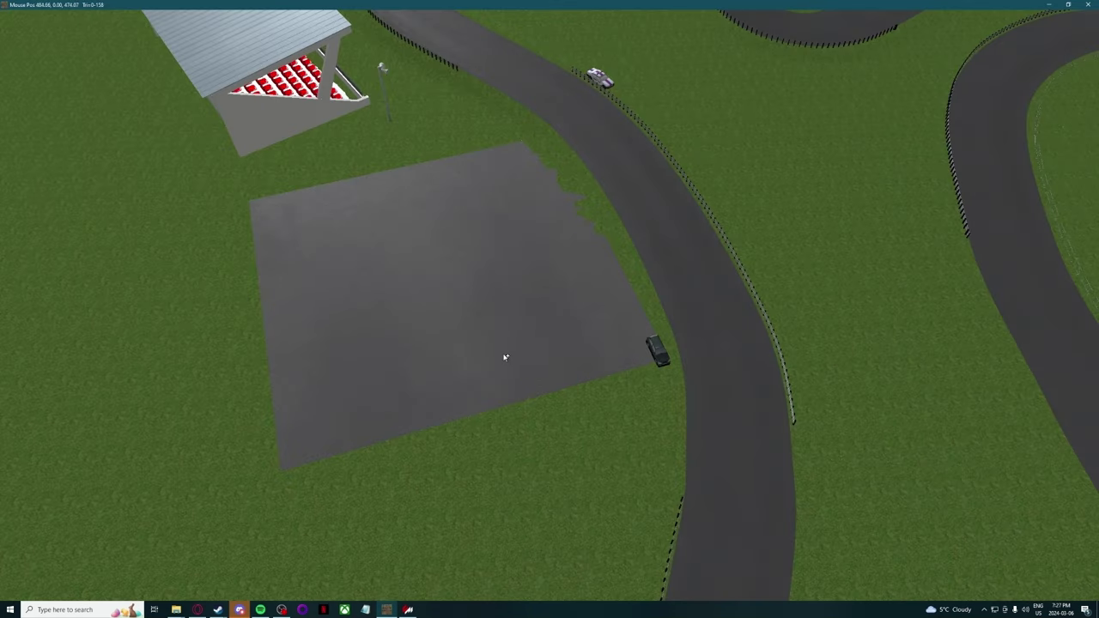
{"action": "scroll", "coordinate": [467, 78], "scroll_direction": "up", "scroll_amount": 3}
{"action": "right_click_drag", "start_coordinate": [491, 221], "coordinate": [422, 349]}
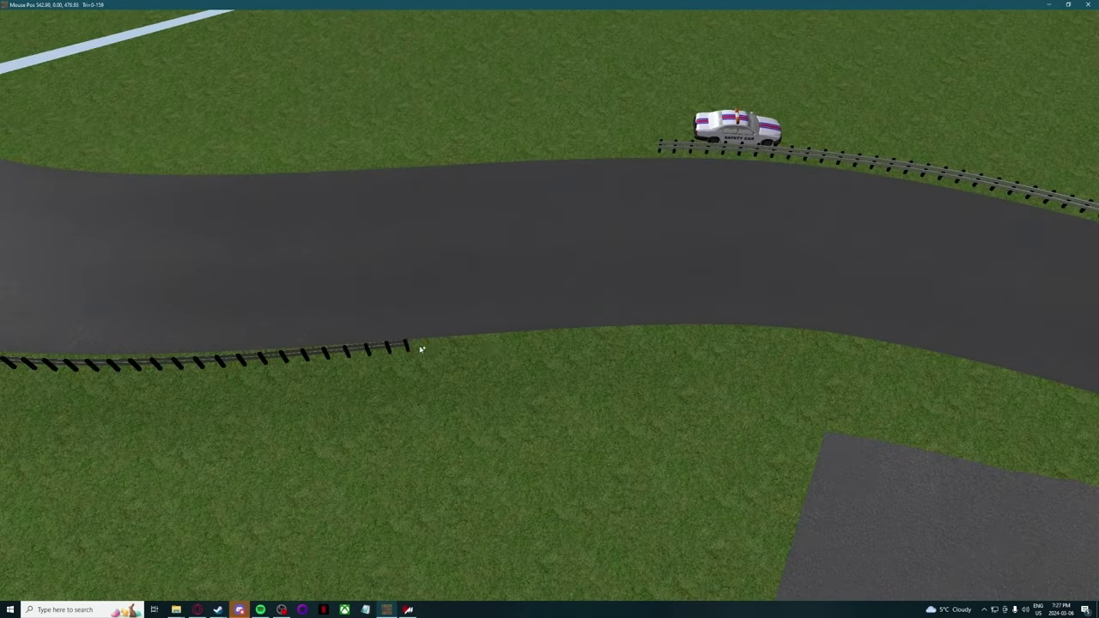
{"action": "left_click", "coordinate": [418, 346]}
{"action": "left_click", "coordinate": [530, 333]}
{"action": "left_click", "coordinate": [642, 331]}
{"action": "left_click", "coordinate": [750, 331]}
{"action": "left_click", "coordinate": [831, 340]}
Continue the cement wall along the curving road edge beside the paved area
{"action": "right_click_drag", "start_coordinate": [831, 340], "coordinate": [466, 369]}
{"action": "right_click_drag", "start_coordinate": [548, 400], "coordinate": [580, 368]}
{"action": "left_click", "coordinate": [689, 392]}
{"action": "left_click", "coordinate": [536, 387]}
{"action": "left_click", "coordinate": [381, 372]}
{"action": "left_click", "coordinate": [276, 357]}
{"action": "right_click_drag", "start_coordinate": [412, 105], "coordinate": [560, 454]}
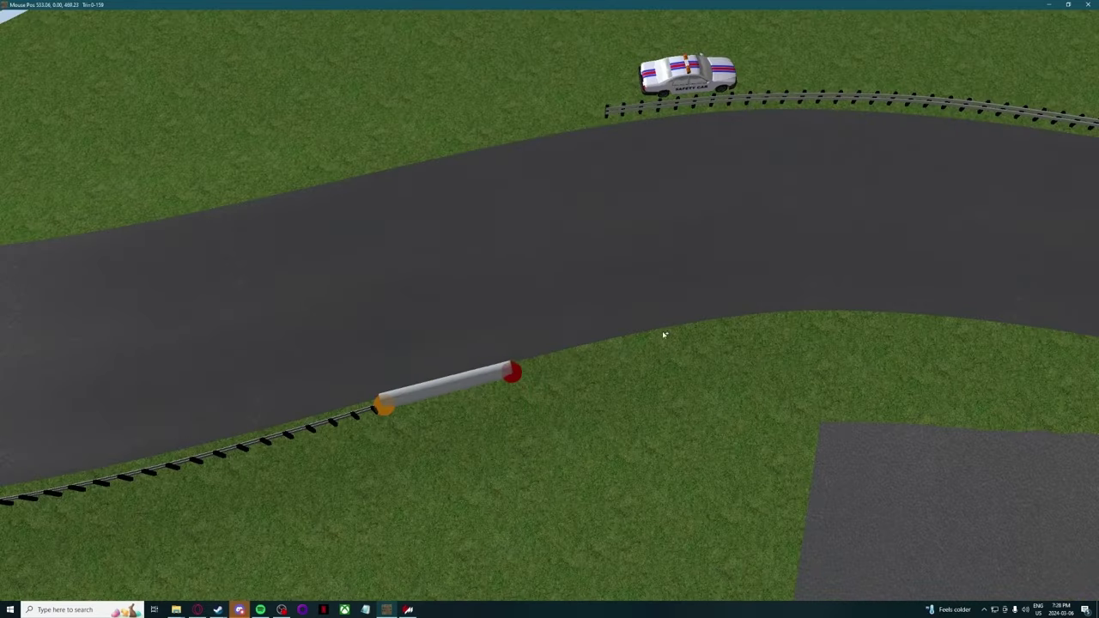
{"action": "left_click", "coordinate": [888, 346]}
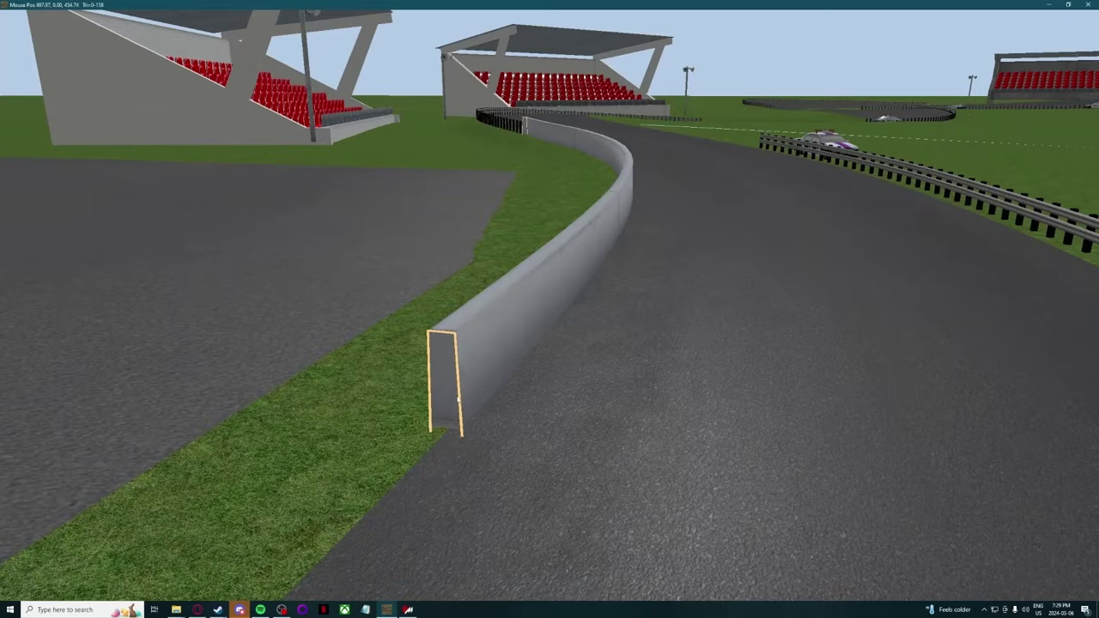
Open the cement wall's end profile and move its outer points away from the road to widen the wall
{"action": "left_click", "coordinate": [458, 401]}
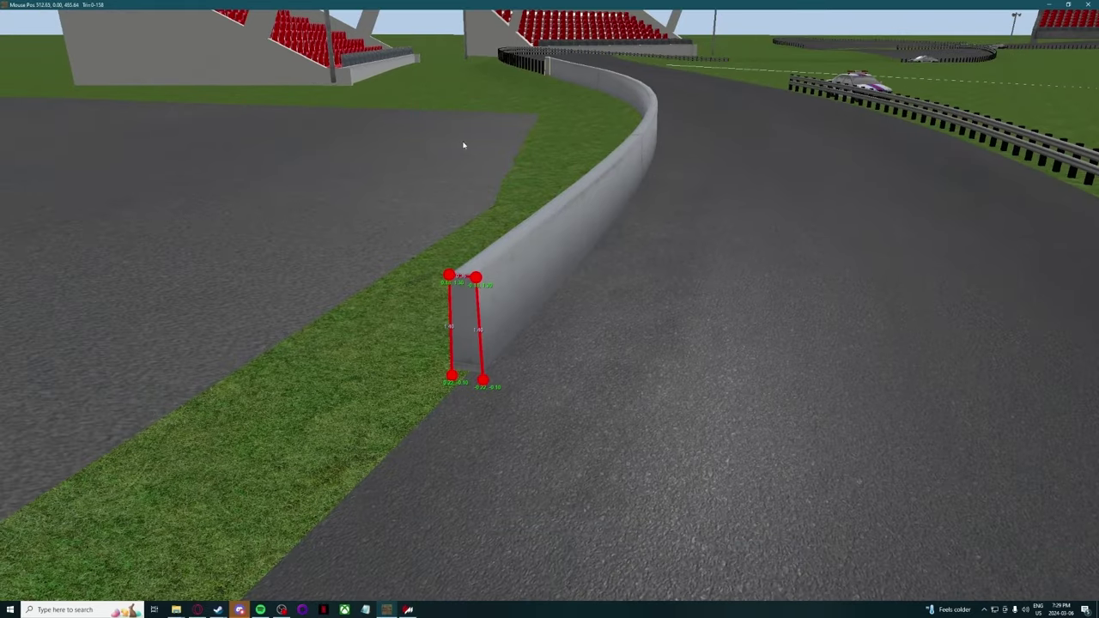
{"action": "right_click_drag", "start_coordinate": [444, 434], "coordinate": [412, 417]}
{"action": "left_click_drag", "start_coordinate": [421, 394], "coordinate": [165, 402]}
{"action": "right_click_drag", "start_coordinate": [165, 401], "coordinate": [394, 476]}
{"action": "right_click", "coordinate": [289, 333]}
{"action": "right_click", "coordinate": [405, 370]}
{"action": "mouse_move", "coordinate": [429, 376]}
{"action": "mouse_move", "coordinate": [491, 388]}
{"action": "left_click", "coordinate": [546, 394]}
{"action": "right_click_drag", "start_coordinate": [456, 338], "coordinate": [550, 447]}
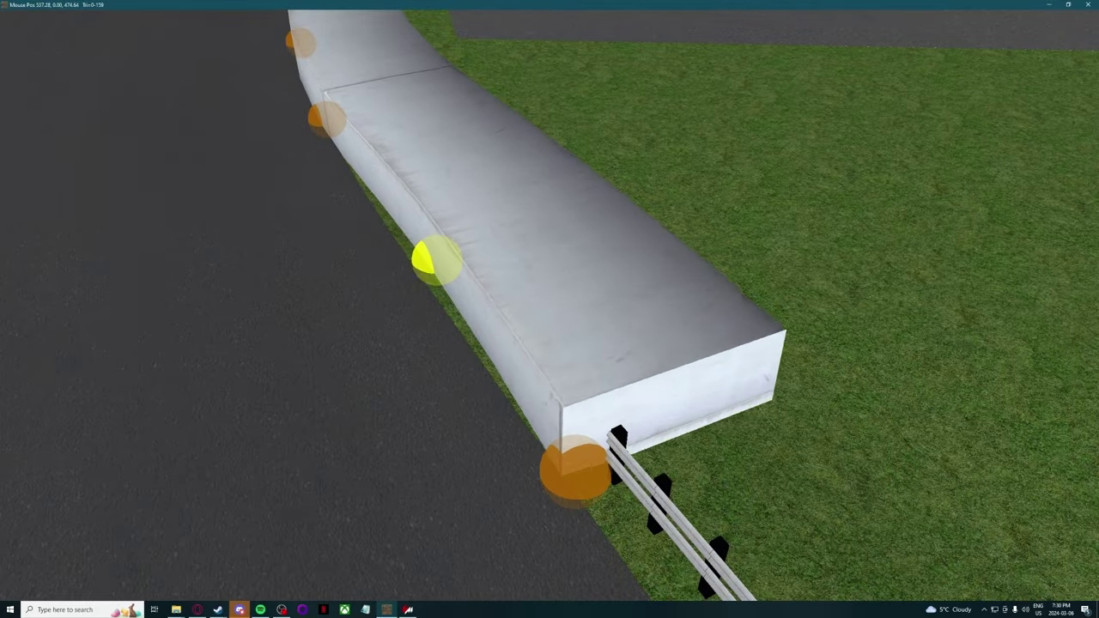
{"action": "right_click_drag", "start_coordinate": [311, 72], "coordinate": [400, 287]}
{"action": "left_click_drag", "start_coordinate": [876, 437], "coordinate": [896, 437]}
{"action": "left_click", "coordinate": [99, 170]}
{"action": "right_click_drag", "start_coordinate": [143, 198], "coordinate": [176, 252]}
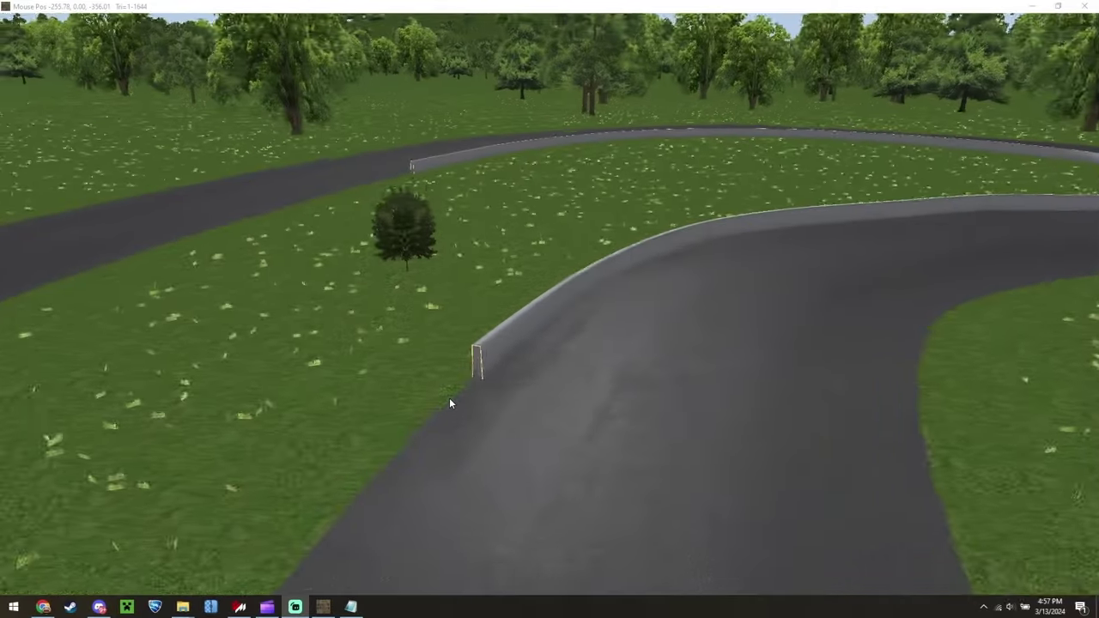
On the forest track, open the curved wall's end profile and move its outer points onto the grass to widen it to about 1.78
{"action": "scroll", "coordinate": [450, 398], "scroll_direction": "up", "scroll_amount": 7}
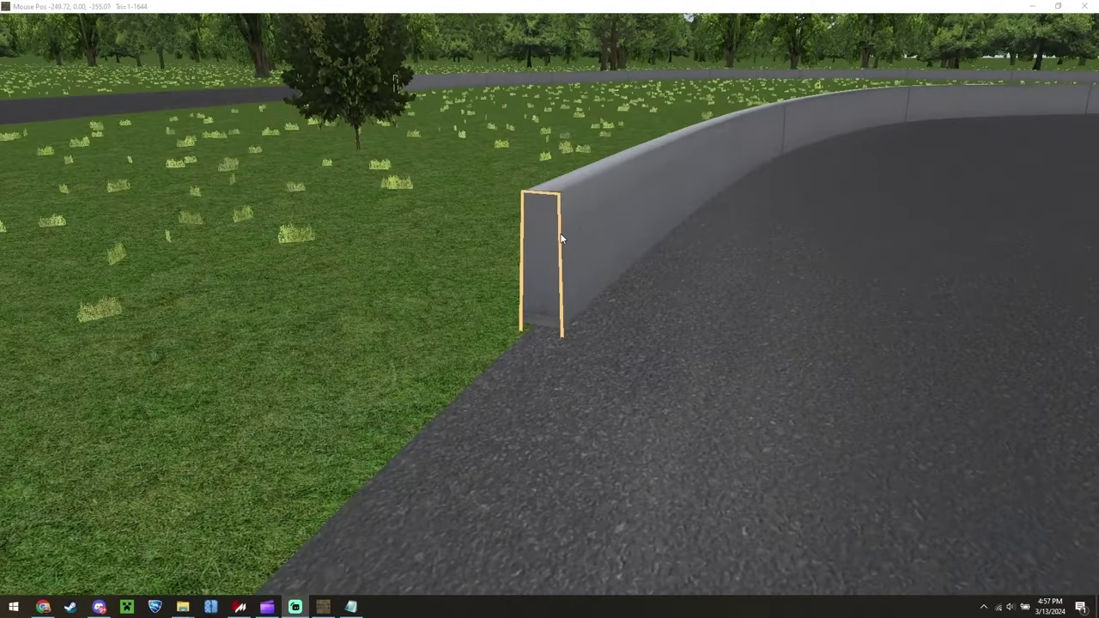
{"action": "left_click", "coordinate": [560, 239]}
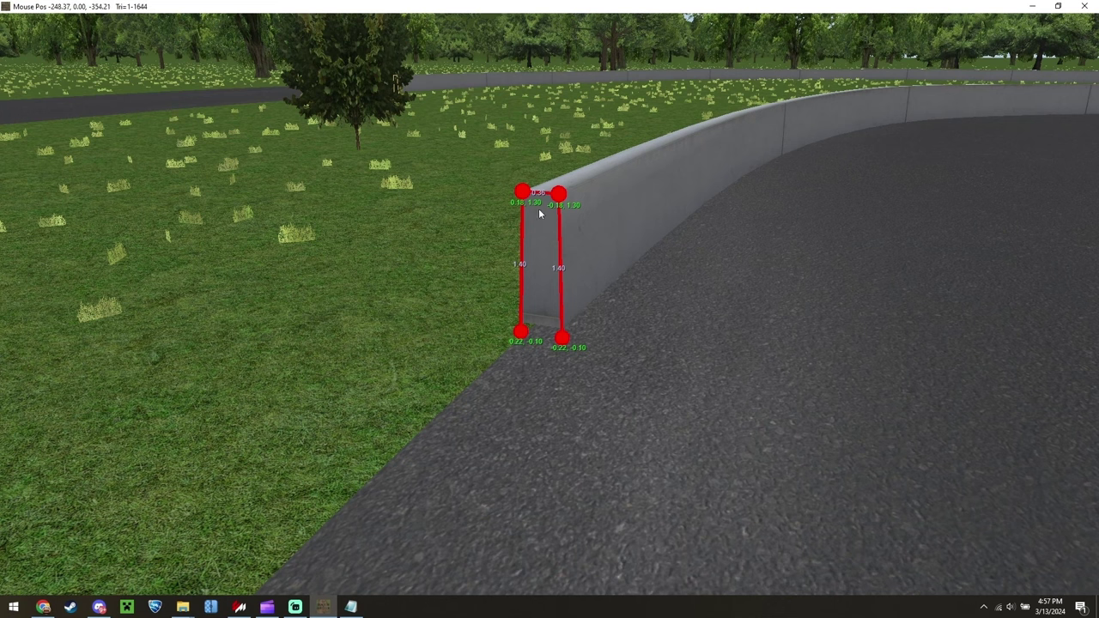
{"action": "left_click_drag", "start_coordinate": [523, 333], "coordinate": [399, 314]}
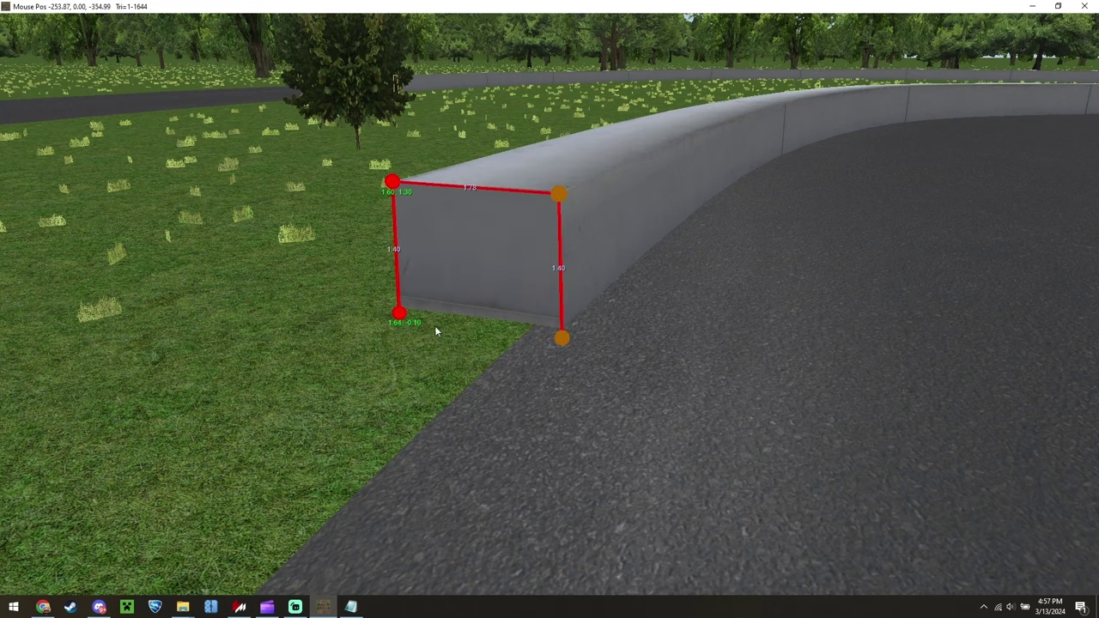
{"action": "left_click", "coordinate": [726, 465]}
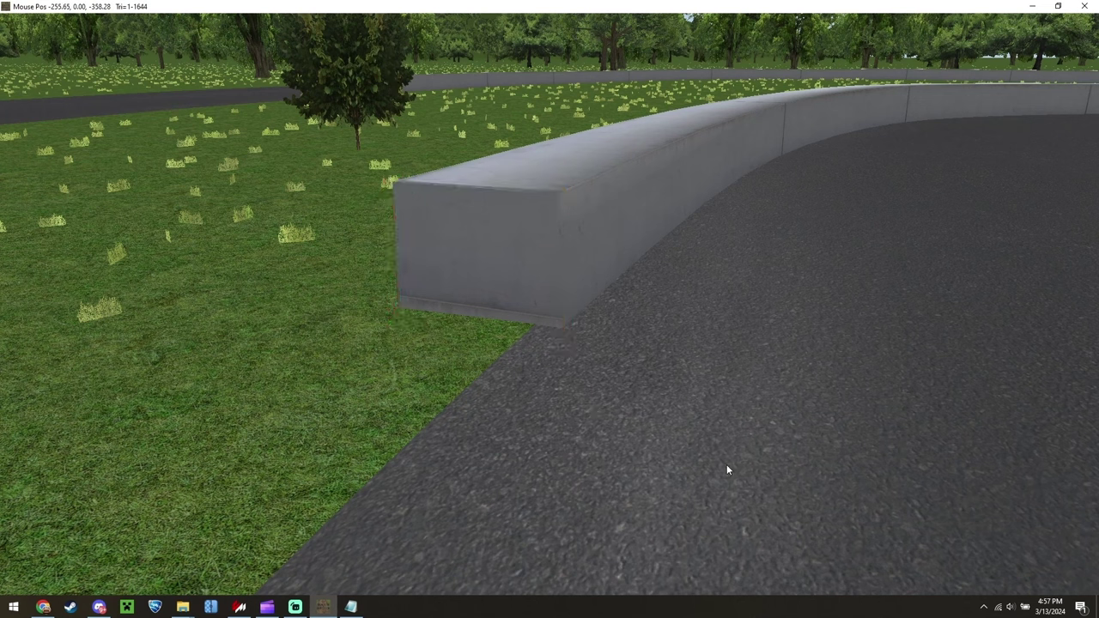
{"action": "left_click", "coordinate": [620, 227]}
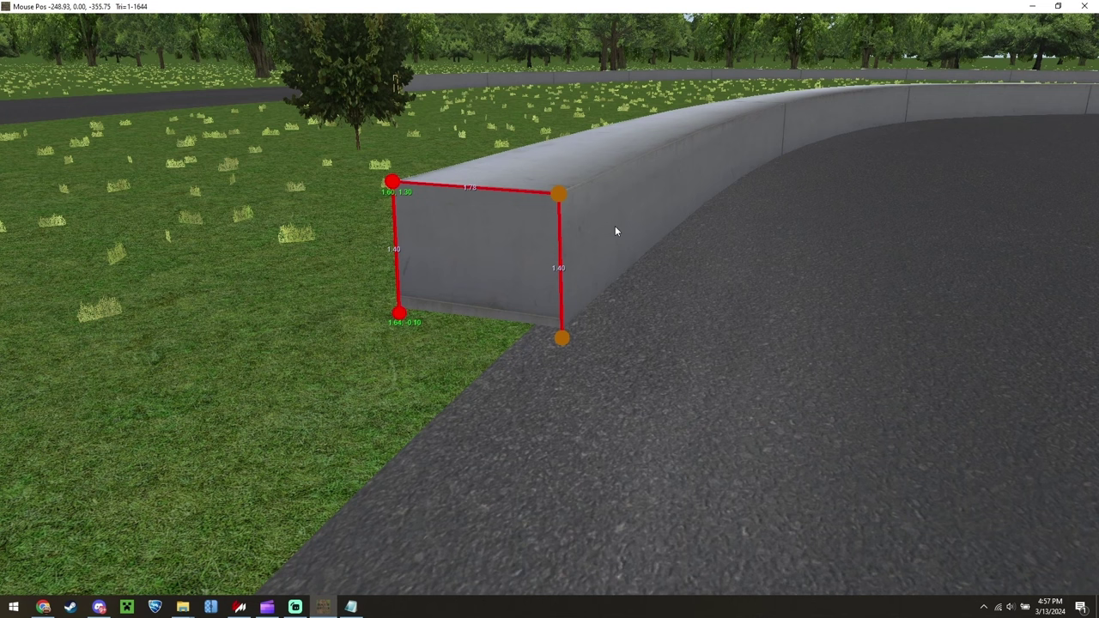
Add a midpoint to the outer side, the top and the inner side of the wall profile
{"action": "left_click", "coordinate": [396, 251]}
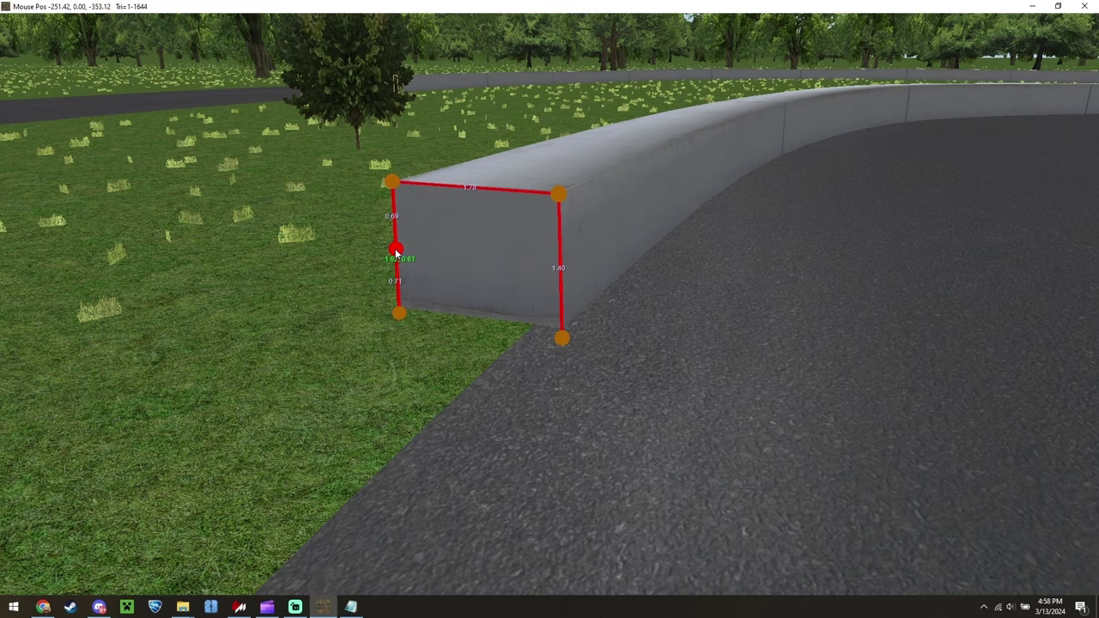
{"action": "left_click", "coordinate": [471, 188]}
{"action": "left_click", "coordinate": [559, 268]}
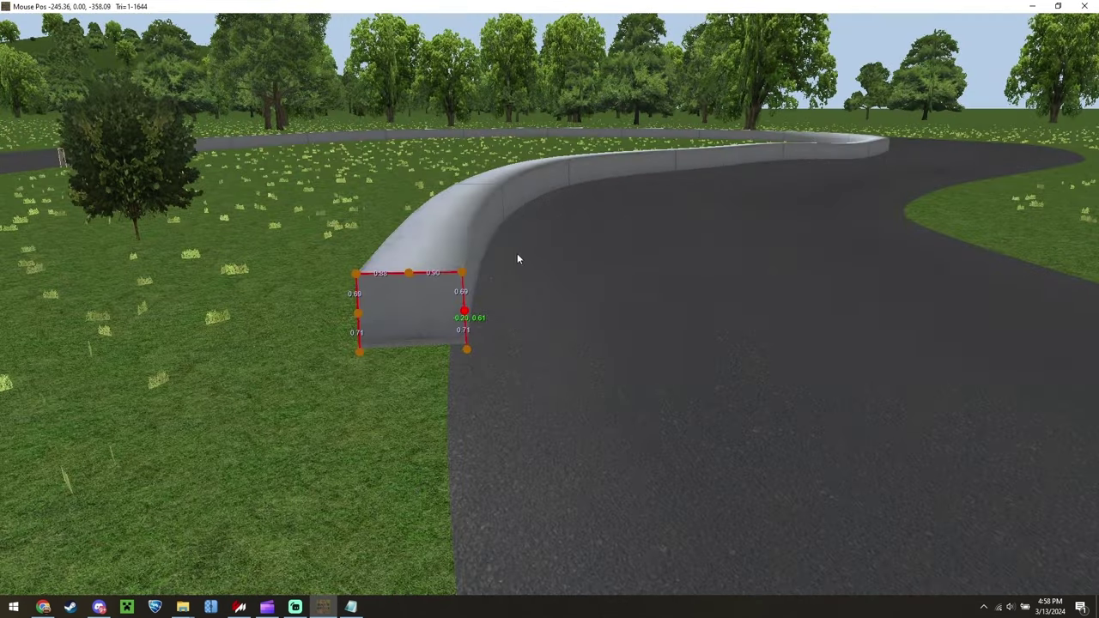
Select the outer points of the wall profile and raise its upper points to make the wall taller
{"action": "left_click", "coordinate": [359, 352]}
{"action": "left_click", "coordinate": [358, 312], "text": "ctrl"}
{"action": "left_click", "coordinate": [356, 273], "text": "ctrl"}
{"action": "left_click_drag", "start_coordinate": [409, 273], "coordinate": [429, 236]}
{"action": "right_click_drag", "start_coordinate": [429, 236], "coordinate": [360, 309]}
{"action": "left_click_drag", "start_coordinate": [292, 262], "coordinate": [266, 51]}
Insert more points along the edges of the raised wall profile
{"action": "left_click", "coordinate": [306, 271]}
{"action": "left_click", "coordinate": [269, 189]}
{"action": "left_click", "coordinate": [283, 137]}
{"action": "left_click", "coordinate": [267, 100]}
{"action": "right_click_drag", "start_coordinate": [292, 100], "coordinate": [309, 202]}
Stretch the wall profile across the road by moving points to the opposite road edge
{"action": "left_click_drag", "start_coordinate": [286, 161], "coordinate": [1072, 421]}
{"action": "scroll", "coordinate": [549, 343], "scroll_direction": "down", "scroll_amount": 5}
{"action": "left_click_drag", "start_coordinate": [688, 354], "coordinate": [778, 370]}
{"action": "left_click_drag", "start_coordinate": [360, 270], "coordinate": [360, 230]}
{"action": "left_click", "coordinate": [800, 372]}
{"action": "right_click_drag", "start_coordinate": [800, 373], "coordinate": [820, 374]}
Spread the outer profile points into a rounded arch spanning the road
{"action": "left_click_drag", "start_coordinate": [382, 233], "coordinate": [797, 324]}
{"action": "left_click_drag", "start_coordinate": [378, 283], "coordinate": [731, 236]}
{"action": "left_click_drag", "start_coordinate": [376, 306], "coordinate": [684, 211]}
{"action": "left_click_drag", "start_coordinate": [375, 317], "coordinate": [494, 238]}
{"action": "left_click_drag", "start_coordinate": [375, 339], "coordinate": [448, 262]}
{"action": "left_click_drag", "start_coordinate": [407, 305], "coordinate": [408, 300]}
{"action": "left_click_drag", "start_coordinate": [379, 367], "coordinate": [381, 342]}
Arrange the inner profile points into a matching arch to form a hollow tunnel, and check it from inside
{"action": "scroll", "coordinate": [410, 372], "scroll_direction": "up", "scroll_amount": 2}
{"action": "left_click_drag", "start_coordinate": [372, 227], "coordinate": [936, 306]}
{"action": "left_click_drag", "start_coordinate": [375, 241], "coordinate": [909, 238]}
{"action": "left_click_drag", "start_coordinate": [376, 256], "coordinate": [806, 162]}
{"action": "left_click_drag", "start_coordinate": [380, 289], "coordinate": [654, 164]}
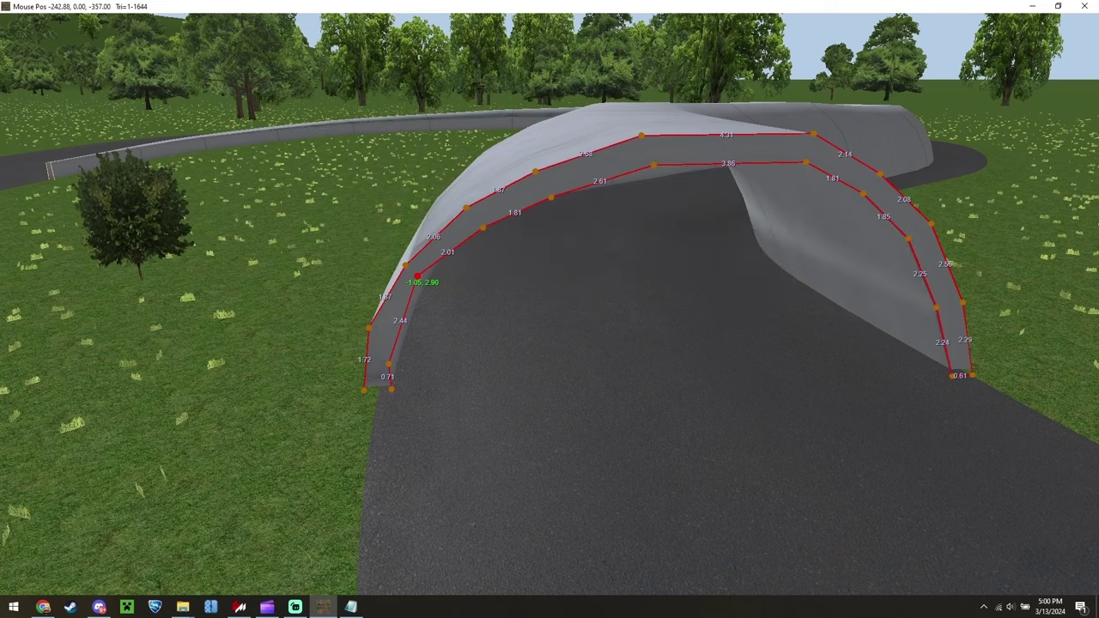
{"action": "left_click_drag", "start_coordinate": [389, 364], "coordinate": [392, 333]}
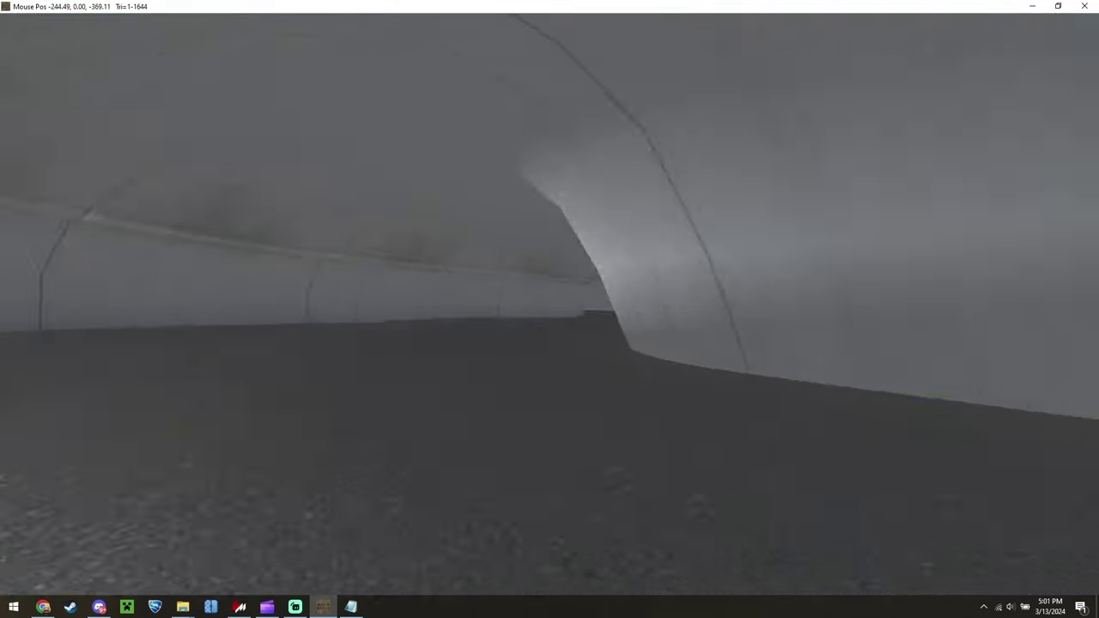
{"action": "key", "text": "Up"}
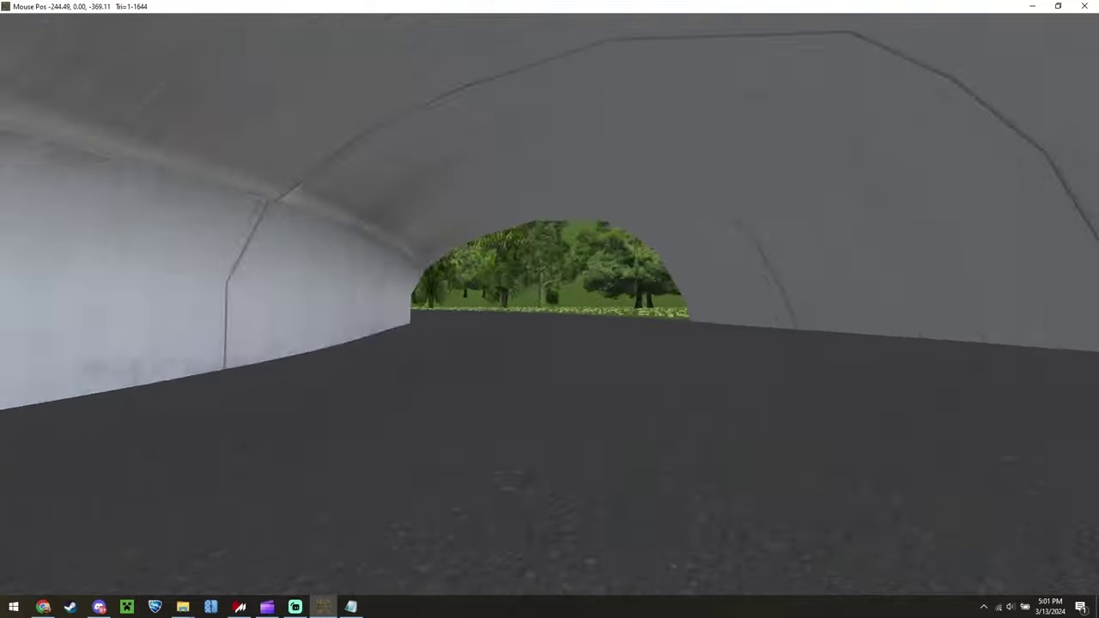
{"action": "key", "text": "w"}
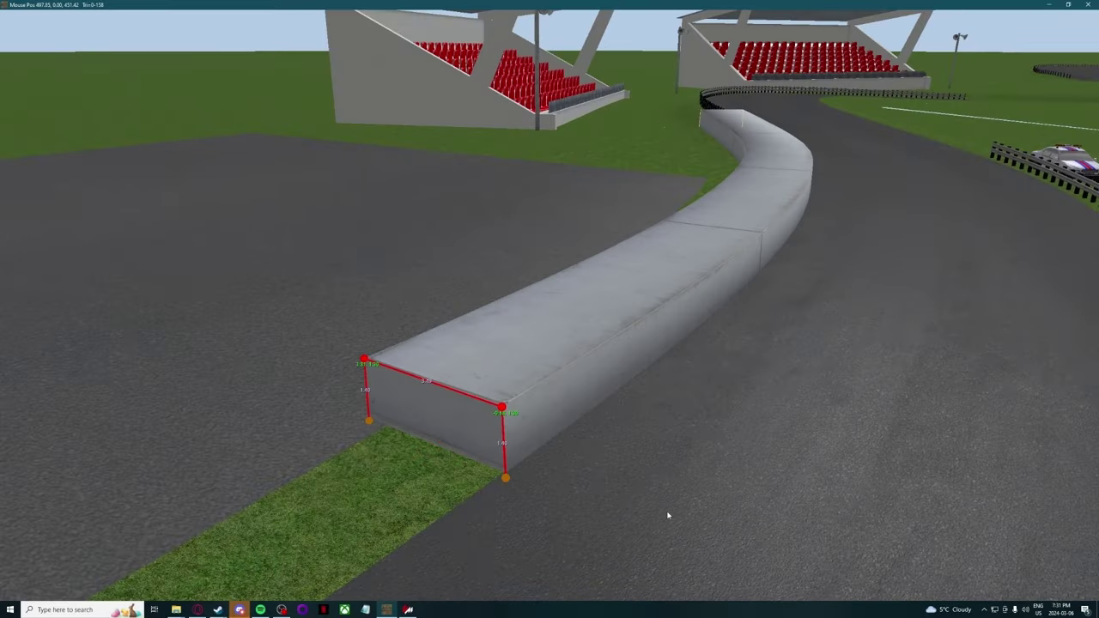
Back on the circuit, narrow the cement wall beside the paved area by moving its outer profile points toward the road
{"action": "right_click_drag", "start_coordinate": [665, 518], "coordinate": [483, 356]}
{"action": "mouse_move", "coordinate": [348, 392]}
{"action": "left_mouse_down"}
{"action": "mouse_move", "coordinate": [446, 439]}
{"action": "mouse_move", "coordinate": [452, 430]}
{"action": "left_mouse_up"}
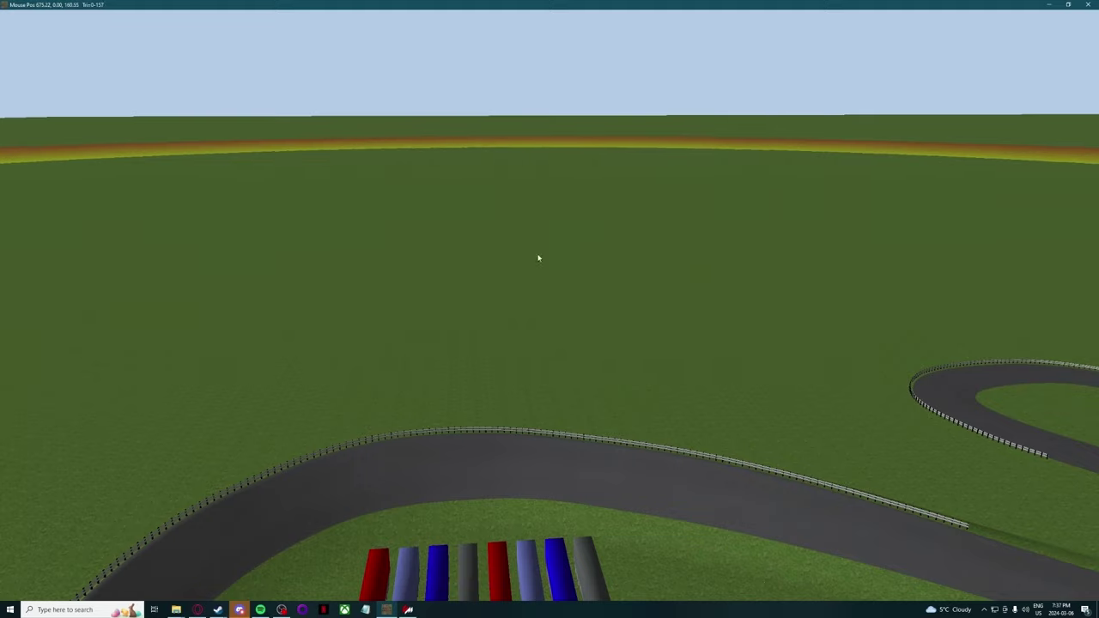
{"action": "right_click_drag", "start_coordinate": [733, 287], "coordinate": [502, 339]}
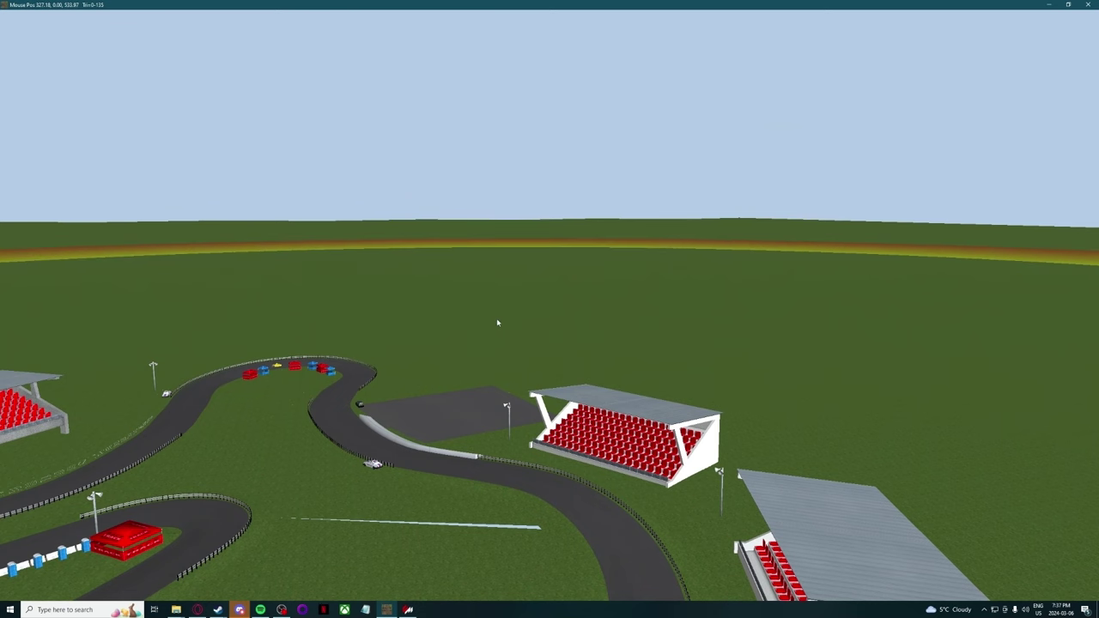
{"action": "right_click_drag", "start_coordinate": [636, 352], "coordinate": [458, 372]}
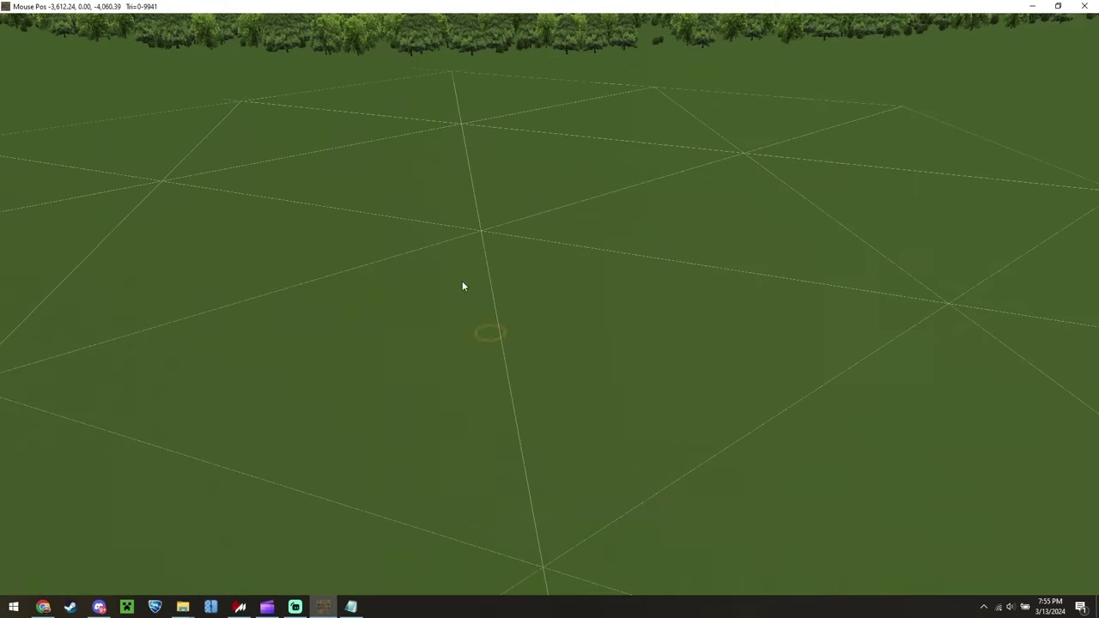
Raise a spiral ridge in the open grassland with a small terrain brush, and work the ground beside it at brush size 92
{"action": "mouse_move", "coordinate": [268, 41]}
{"action": "left_click", "coordinate": [474, 330]}
{"action": "mouse_move", "coordinate": [475, 331]}
{"action": "left_mouse_down"}
{"action": "mouse_move", "coordinate": [441, 325]}
{"action": "mouse_move", "coordinate": [437, 289]}
{"action": "mouse_move", "coordinate": [481, 272]}
{"action": "mouse_move", "coordinate": [523, 314]}
{"action": "mouse_move", "coordinate": [498, 373]}
{"action": "mouse_move", "coordinate": [412, 361]}
{"action": "mouse_move", "coordinate": [395, 262]}
{"action": "mouse_move", "coordinate": [549, 249]}
{"action": "mouse_move", "coordinate": [605, 350]}
{"action": "left_mouse_up"}
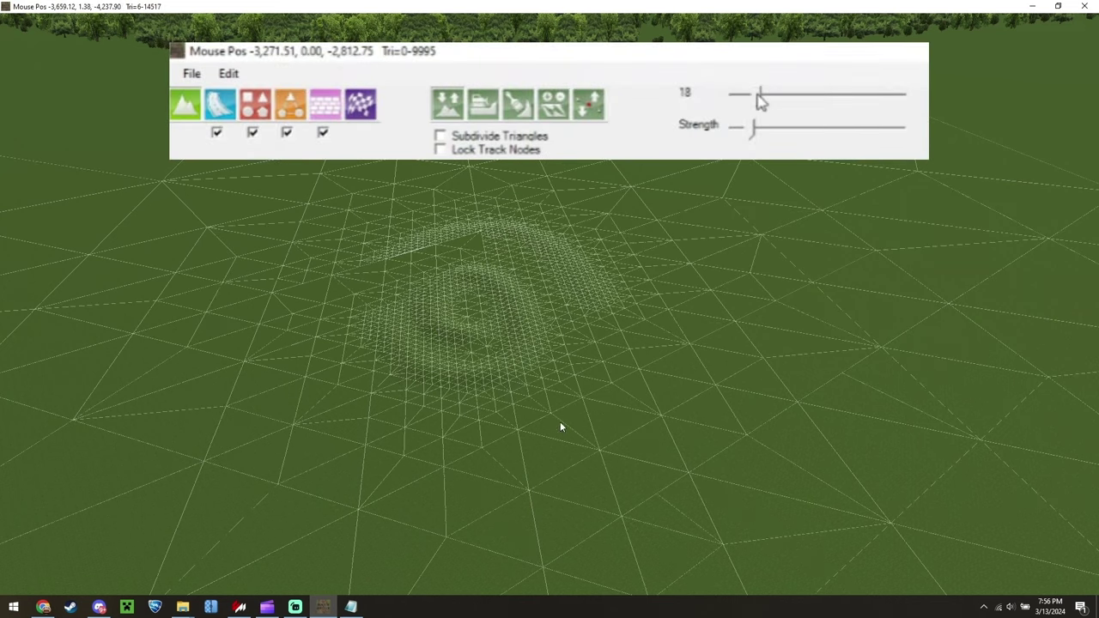
{"action": "mouse_move", "coordinate": [558, 426]}
{"action": "left_mouse_down"}
{"action": "mouse_move", "coordinate": [422, 498]}
{"action": "mouse_move", "coordinate": [418, 470]}
{"action": "left_mouse_up"}
{"action": "key", "text": "w"}
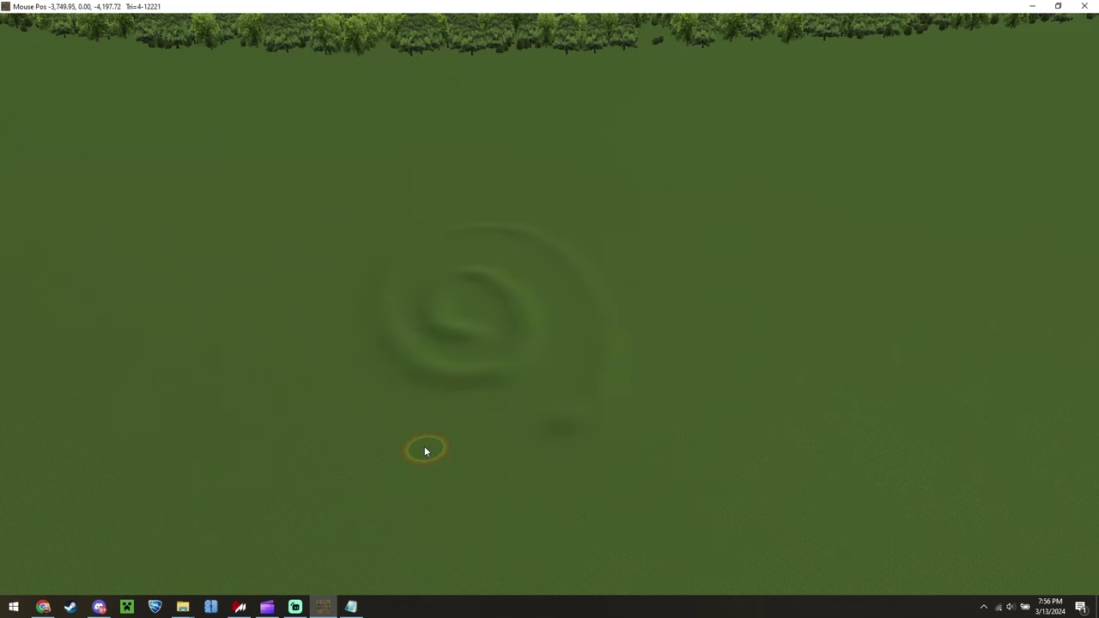
{"action": "scroll", "coordinate": [510, 500], "scroll_direction": "up", "scroll_amount": 5}
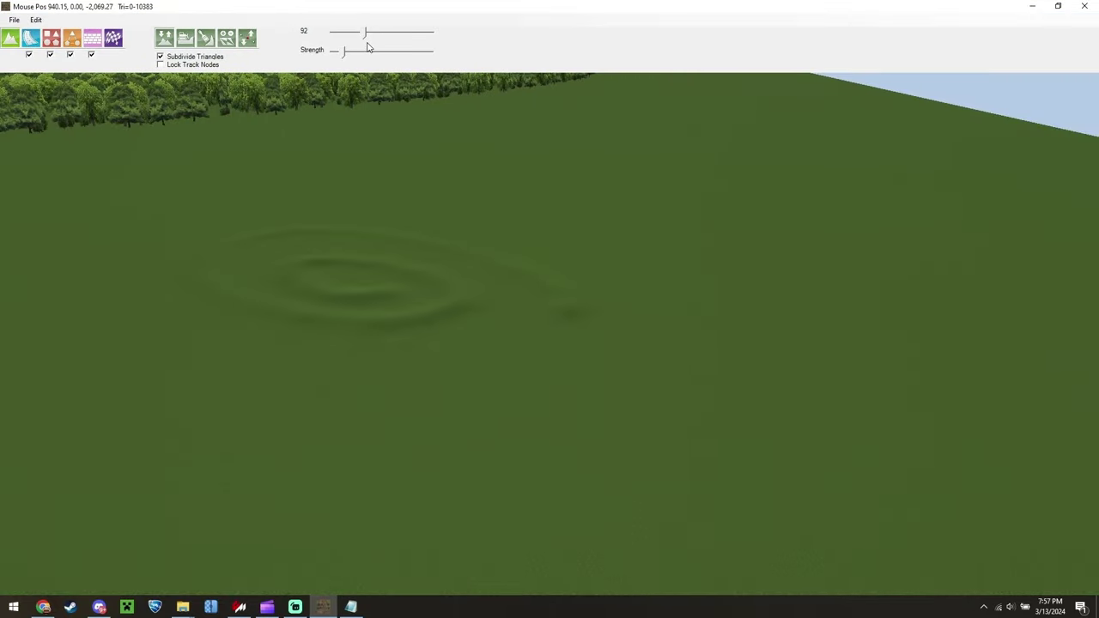
{"action": "mouse_move", "coordinate": [785, 269]}
{"action": "left_mouse_down"}
{"action": "mouse_move", "coordinate": [764, 330]}
{"action": "mouse_move", "coordinate": [697, 348]}
{"action": "left_mouse_up"}
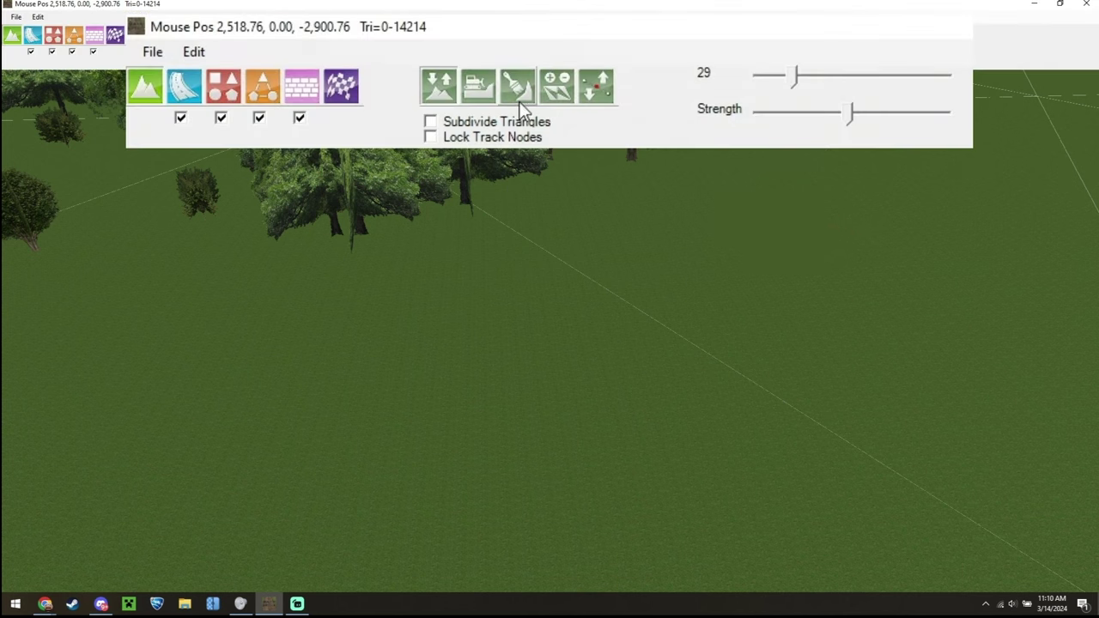
Turn on Subdivide Triangles and raise a long ridge in front of the trees with brush size 29
{"action": "left_click", "coordinate": [430, 123]}
{"action": "mouse_move", "coordinate": [812, 206]}
{"action": "left_mouse_down"}
{"action": "mouse_move", "coordinate": [656, 272]}
{"action": "mouse_move", "coordinate": [335, 294]}
{"action": "left_mouse_up"}
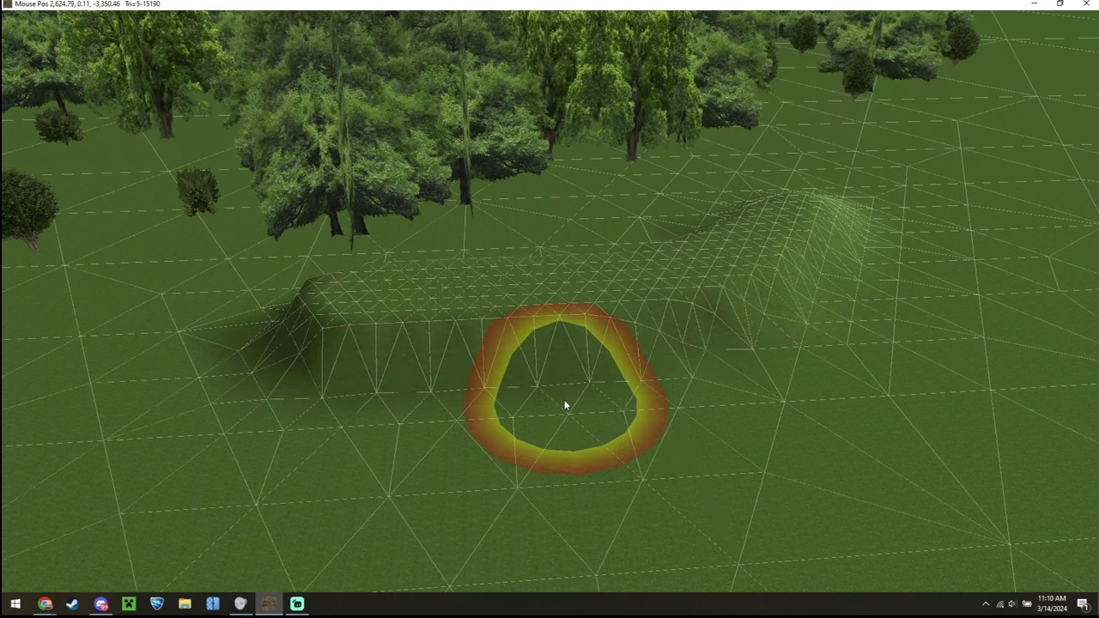
{"action": "mouse_move", "coordinate": [178, 34]}
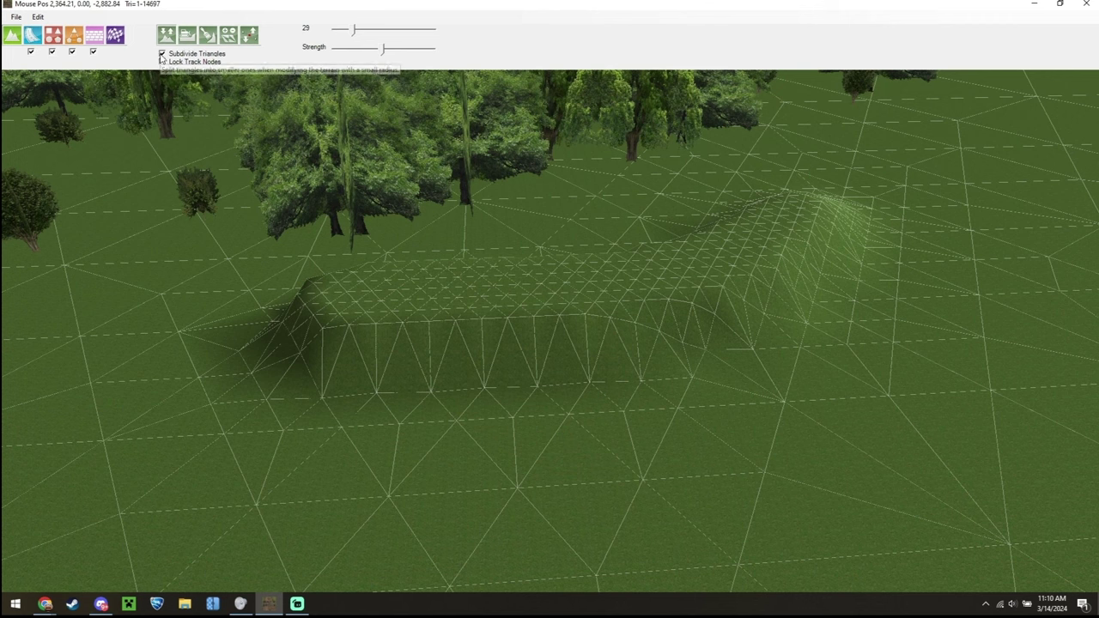
{"action": "mouse_move", "coordinate": [882, 232]}
{"action": "left_mouse_down"}
{"action": "mouse_move", "coordinate": [838, 304]}
{"action": "mouse_move", "coordinate": [677, 380]}
{"action": "mouse_move", "coordinate": [272, 391]}
{"action": "left_mouse_up"}
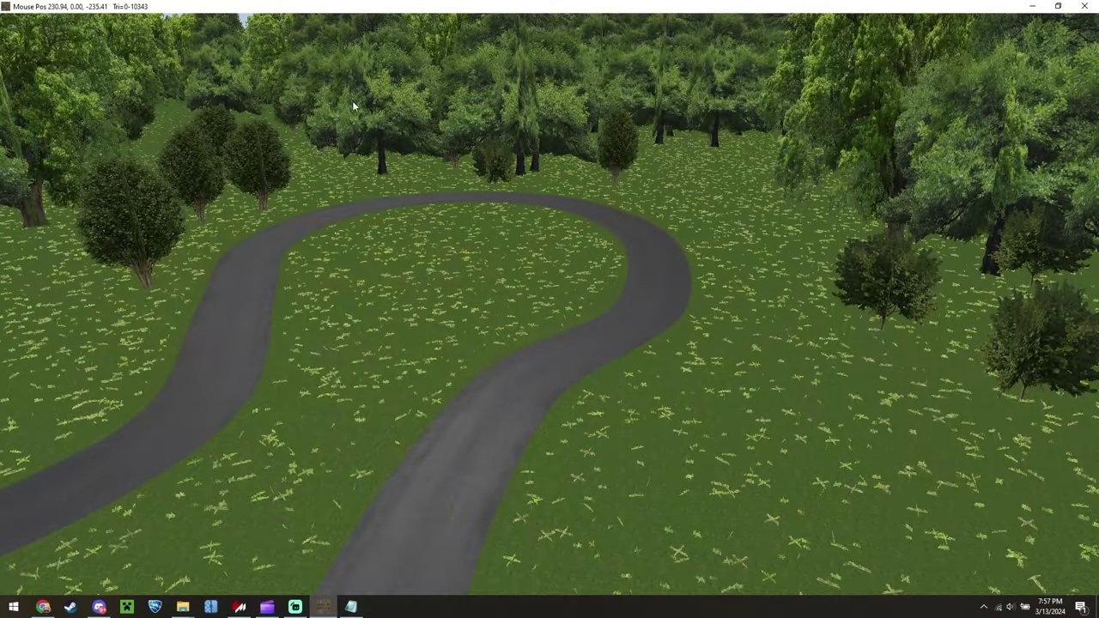
Try raising the terrain under the track's far bend with brush size 92 and unlocked track nodes, and undo it
{"action": "mouse_move", "coordinate": [277, 68]}
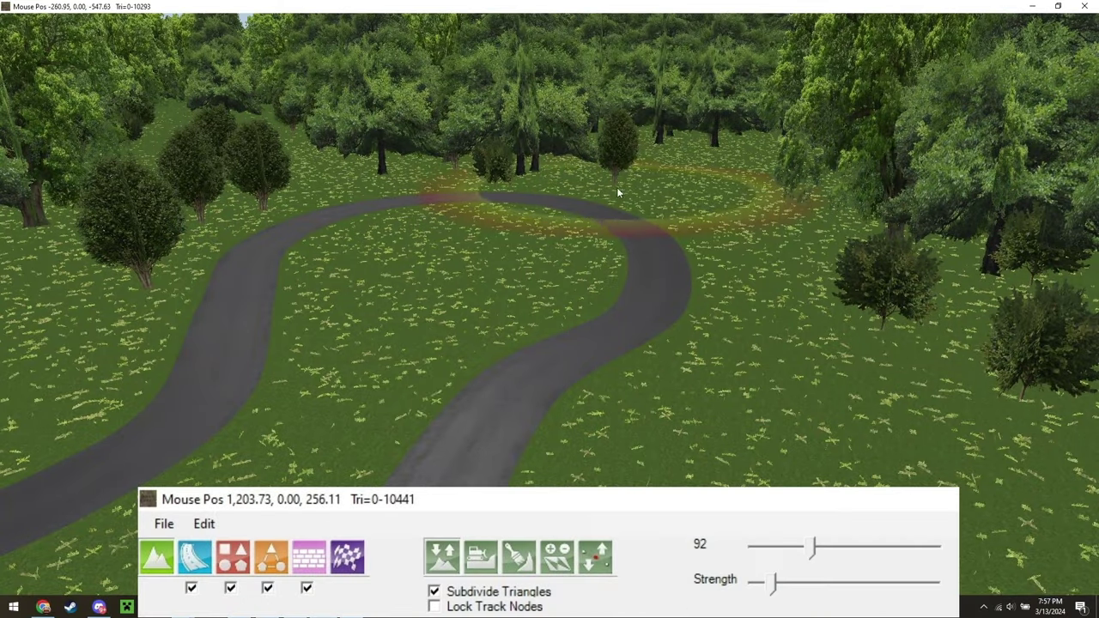
{"action": "left_click_drag", "start_coordinate": [638, 197], "coordinate": [466, 196]}
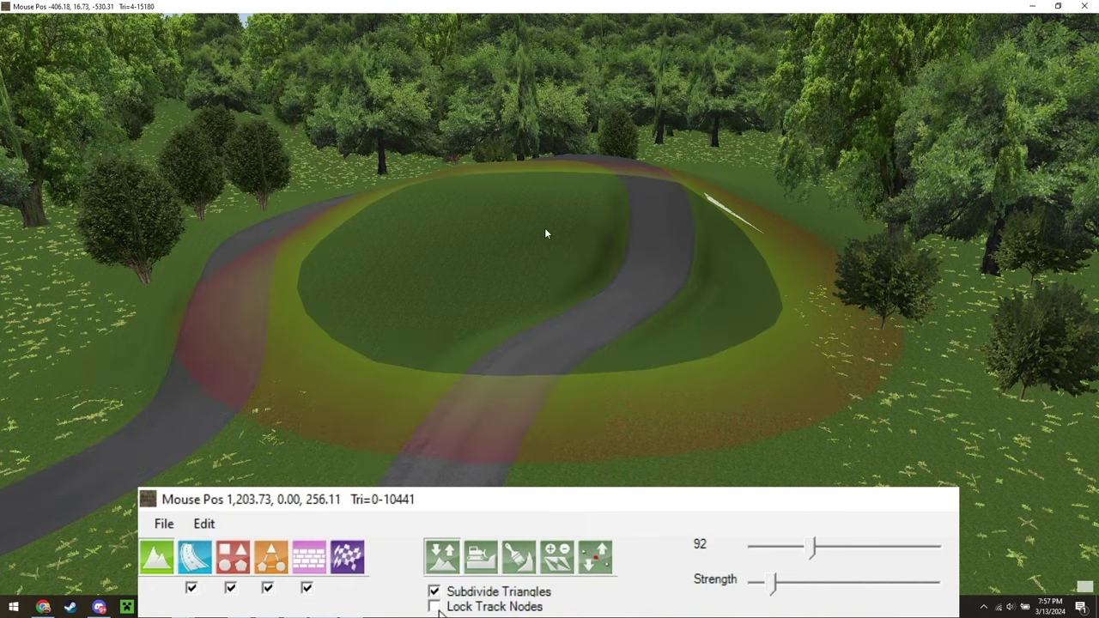
{"action": "key", "text": "ctrl+z"}
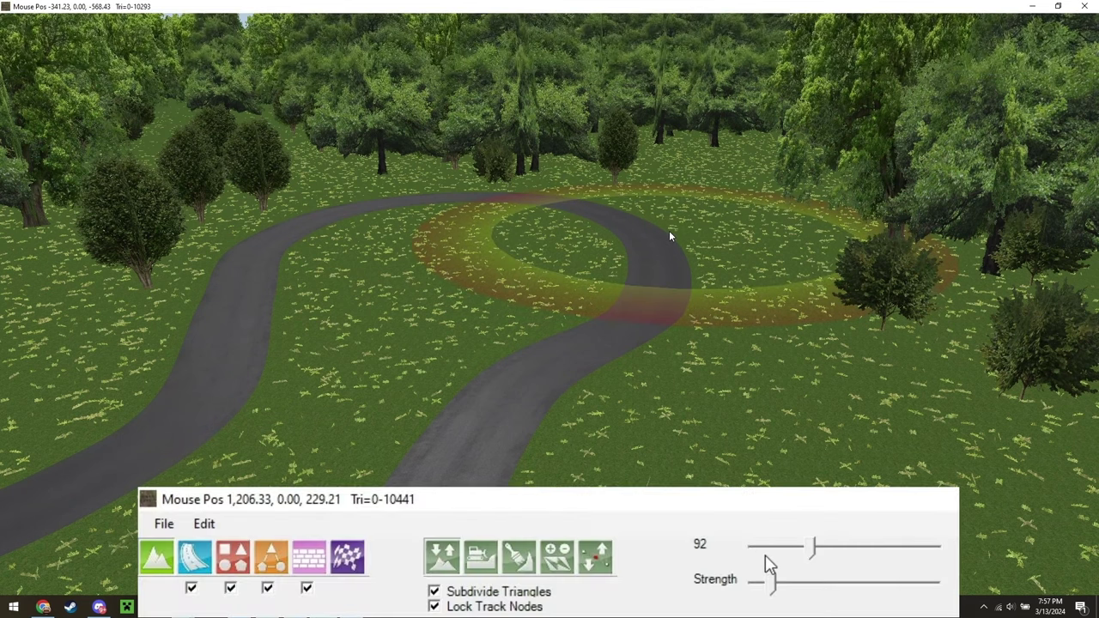
Turn on Lock Track Nodes and raise the terrain around the track's far bend with brush size 92
{"action": "left_click_drag", "start_coordinate": [669, 232], "coordinate": [566, 225]}
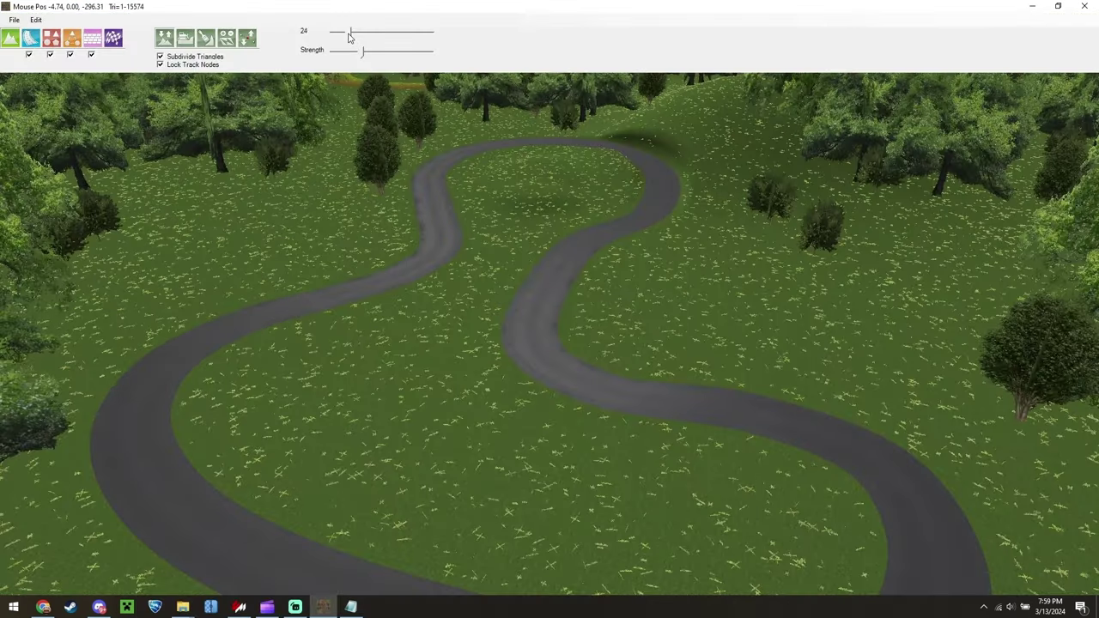
Reduce the terrain brush strength and raise low mounds between the track's far bend and the forest at brush size 24
{"action": "left_click_drag", "start_coordinate": [349, 36], "coordinate": [340, 54]}
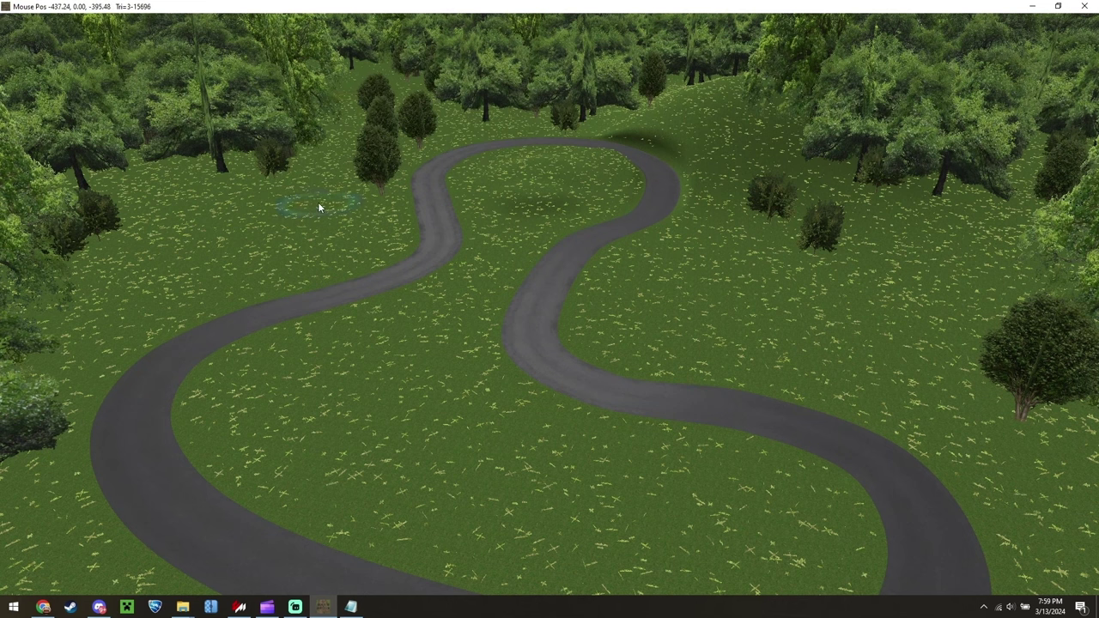
{"action": "key", "text": "ctrl+z"}
{"action": "mouse_move", "coordinate": [320, 230]}
{"action": "left_mouse_down"}
{"action": "mouse_move", "coordinate": [250, 249]}
{"action": "mouse_move", "coordinate": [311, 197]}
{"action": "mouse_move", "coordinate": [277, 209]}
{"action": "mouse_move", "coordinate": [253, 256]}
{"action": "mouse_move", "coordinate": [194, 269]}
{"action": "left_mouse_up"}
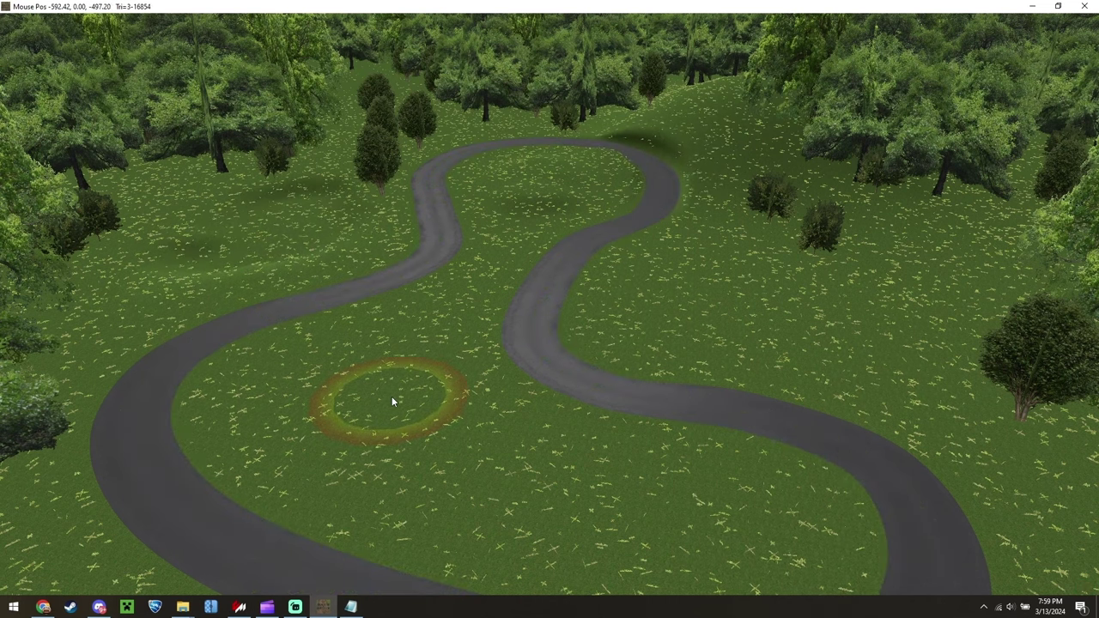
Smooth out the low mounds between the track and the forest at brush size 24, undoing and redoing strokes on the way
{"action": "key", "text": "2"}
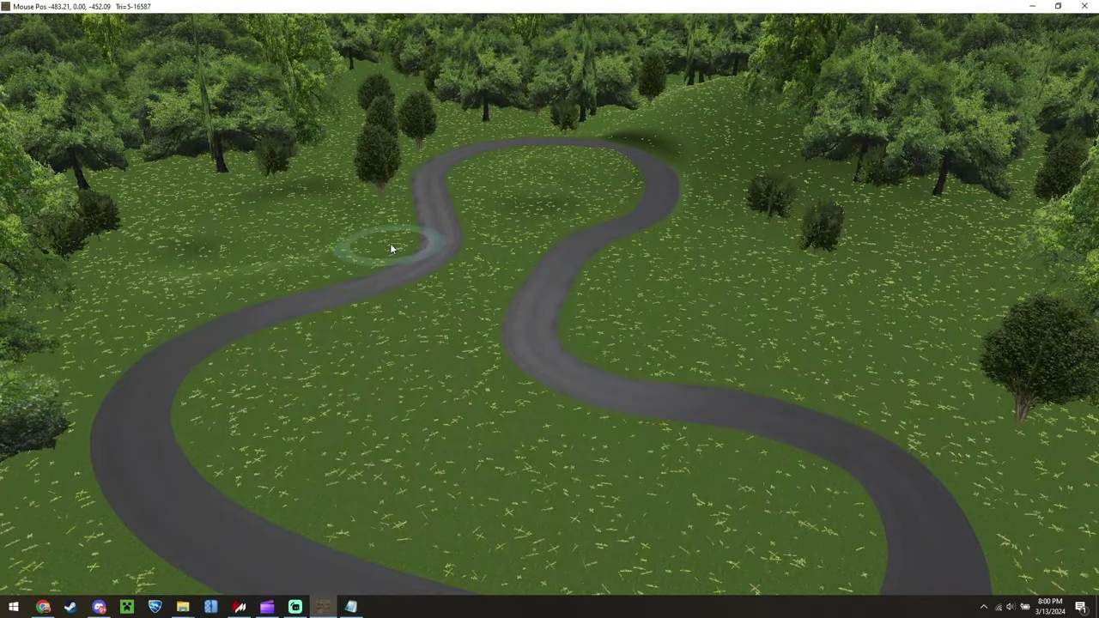
{"action": "mouse_move", "coordinate": [311, 33]}
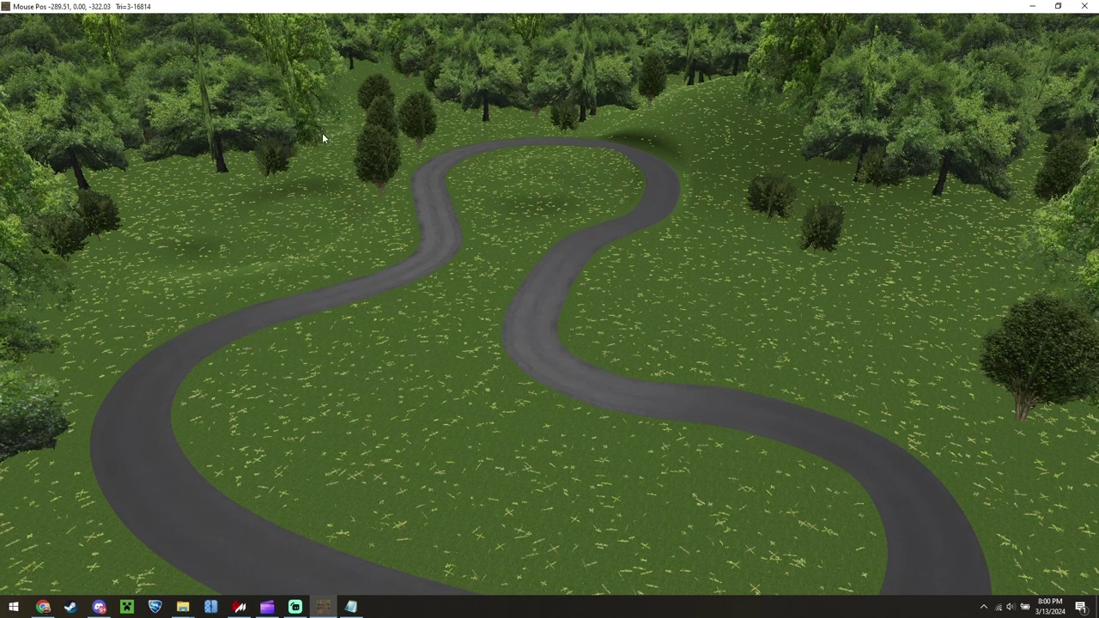
{"action": "key", "text": "ctrl+z"}
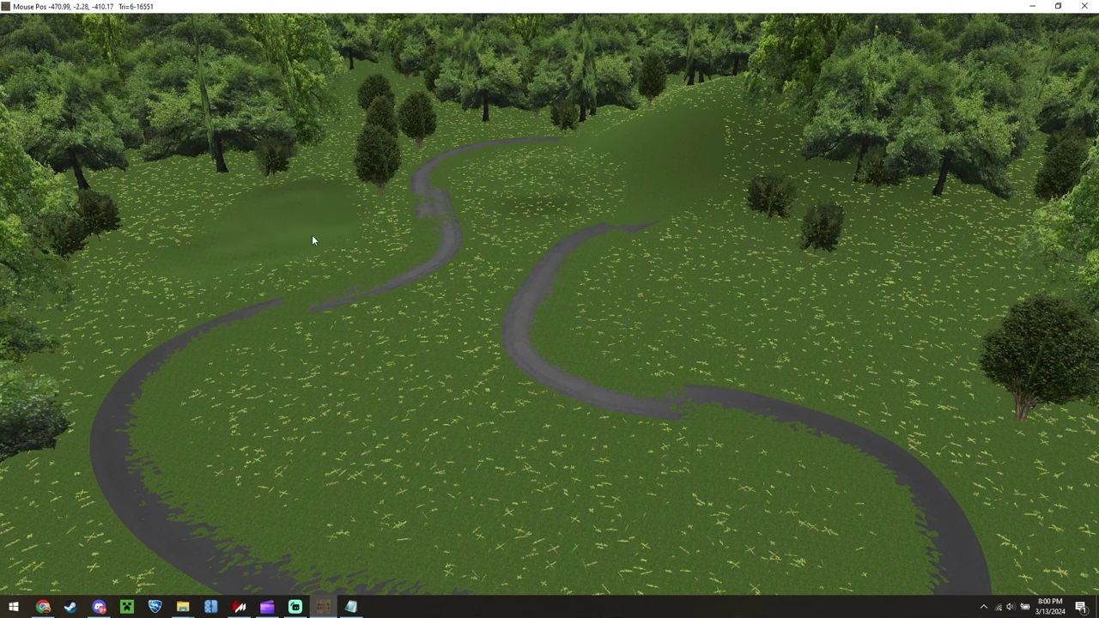
{"action": "key", "text": "ctrl+z"}
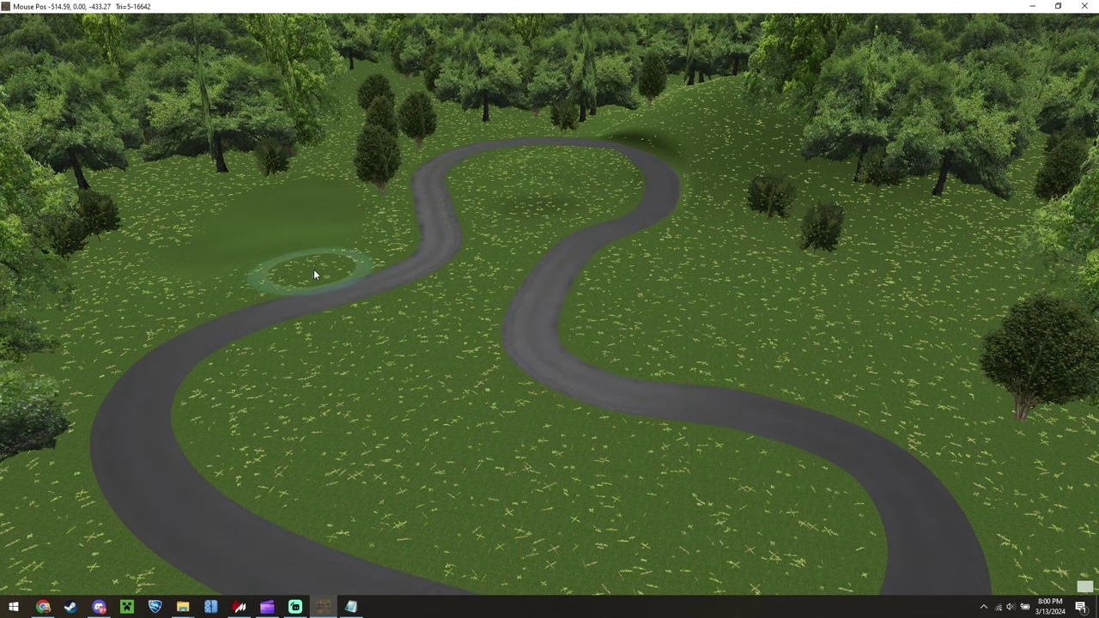
{"action": "mouse_move", "coordinate": [351, 35]}
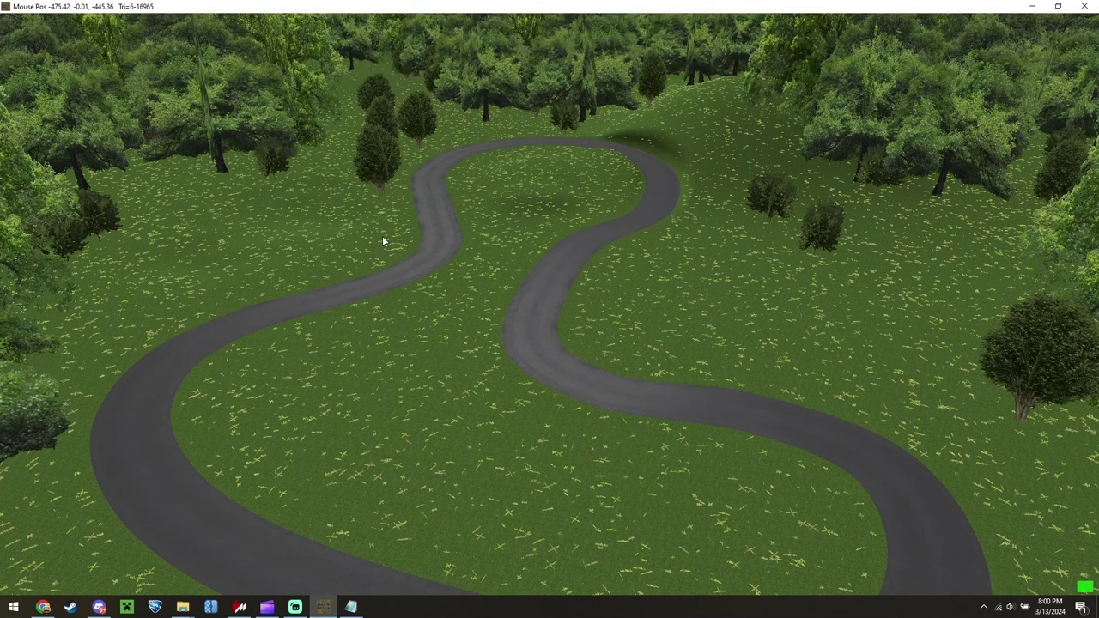
{"action": "key", "text": "ctrl+y"}
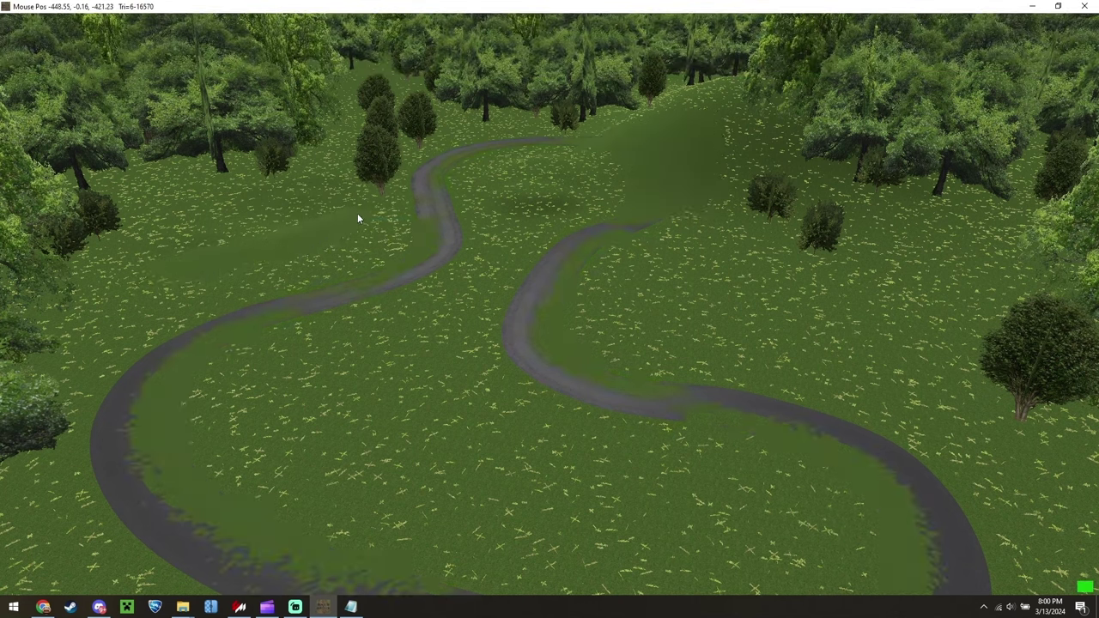
{"action": "mouse_move", "coordinate": [205, 207]}
{"action": "left_mouse_down"}
{"action": "mouse_move", "coordinate": [169, 214]}
{"action": "mouse_move", "coordinate": [141, 242]}
{"action": "mouse_move", "coordinate": [151, 251]}
{"action": "left_mouse_up"}
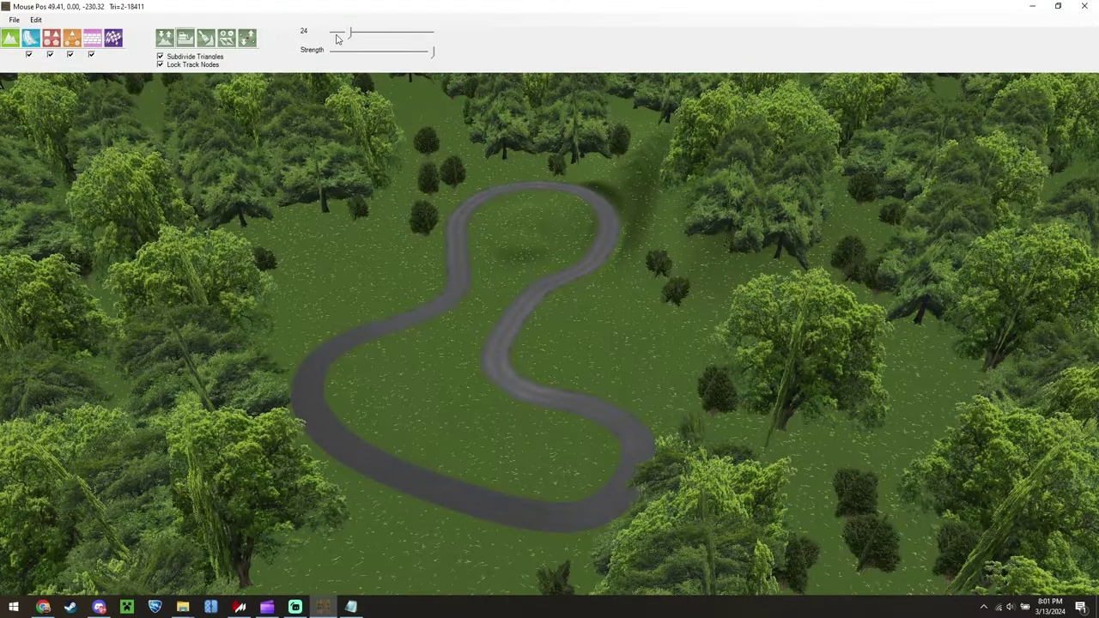
Switch to terrain texture painting and look through the Terrain texture library for the first texture slot
{"action": "left_click", "coordinate": [206, 41]}
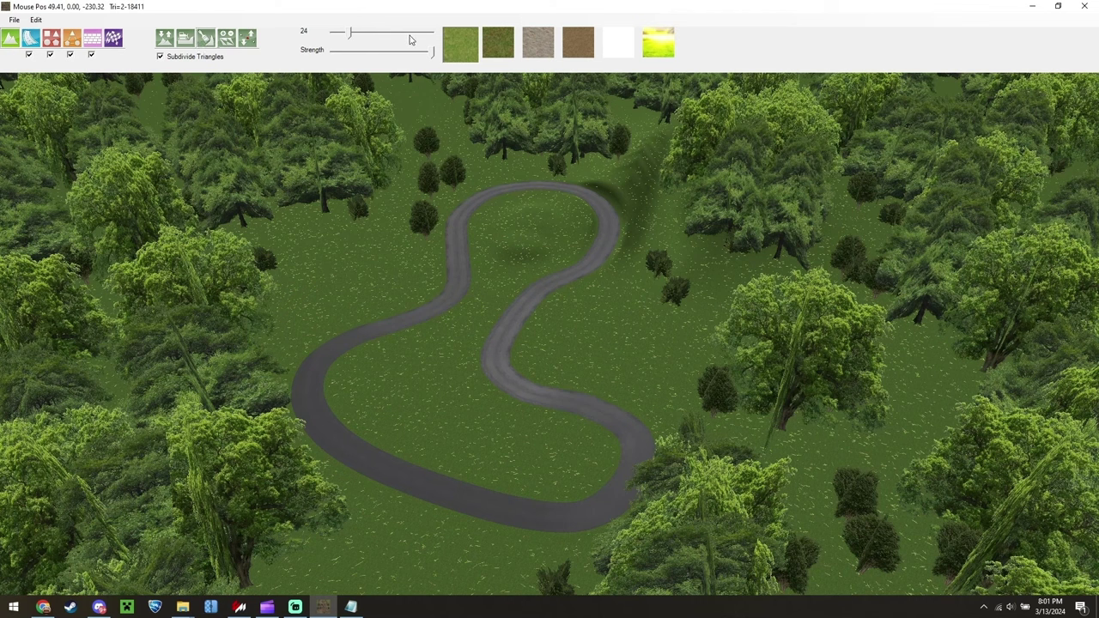
{"action": "left_click", "coordinate": [459, 45]}
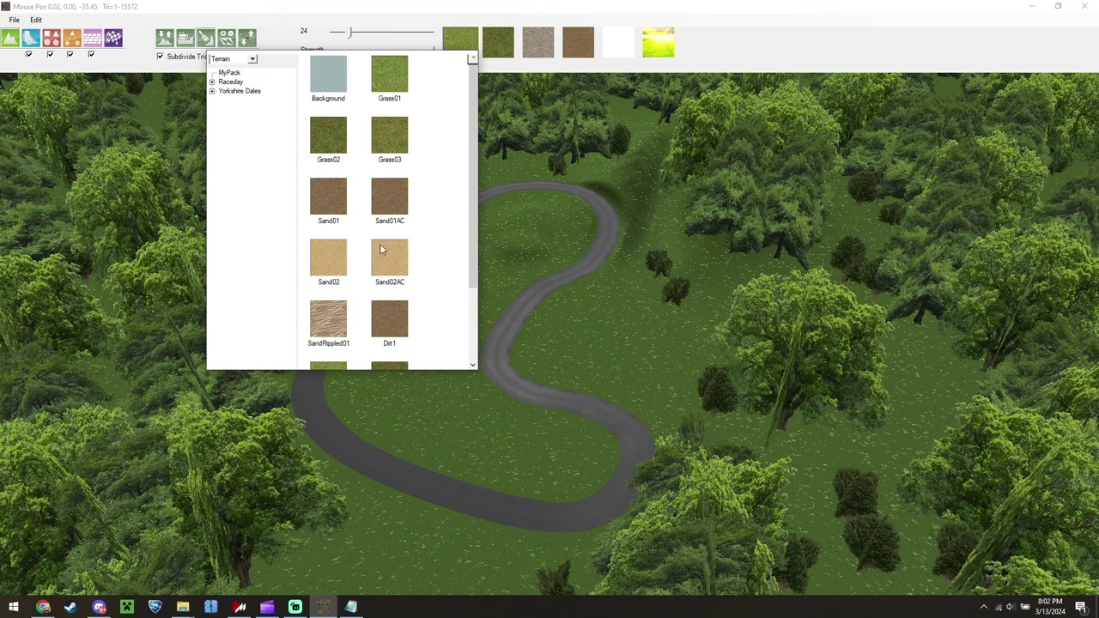
{"action": "left_click", "coordinate": [340, 316]}
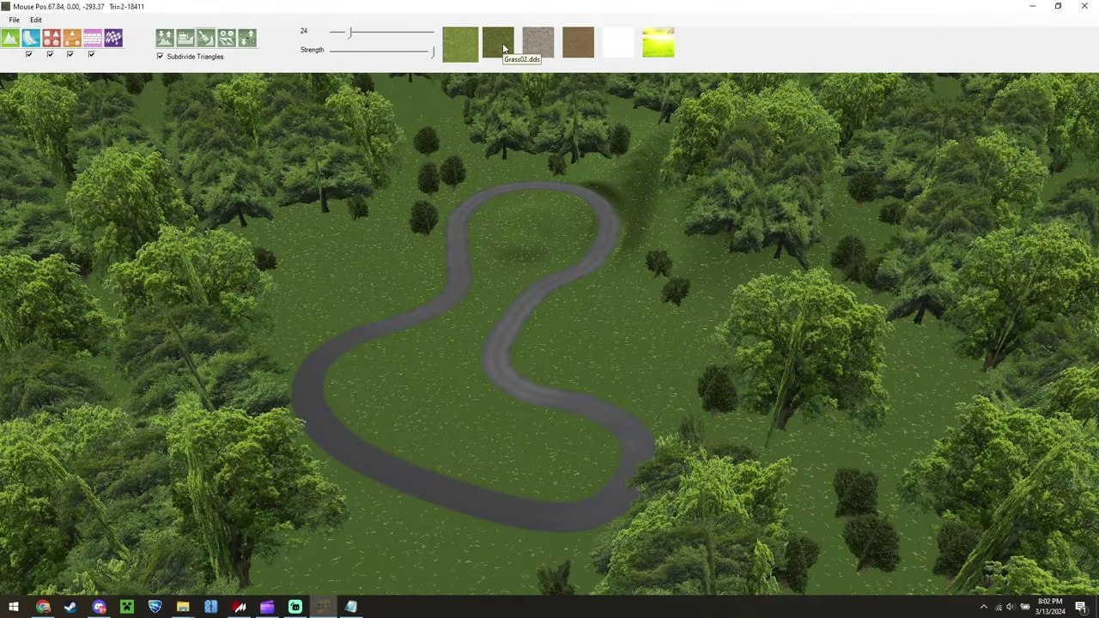
Paint Grass02 in loops across the infield at brush size 24, and fill the infield with it at brush size 122
{"action": "left_click", "coordinate": [504, 49]}
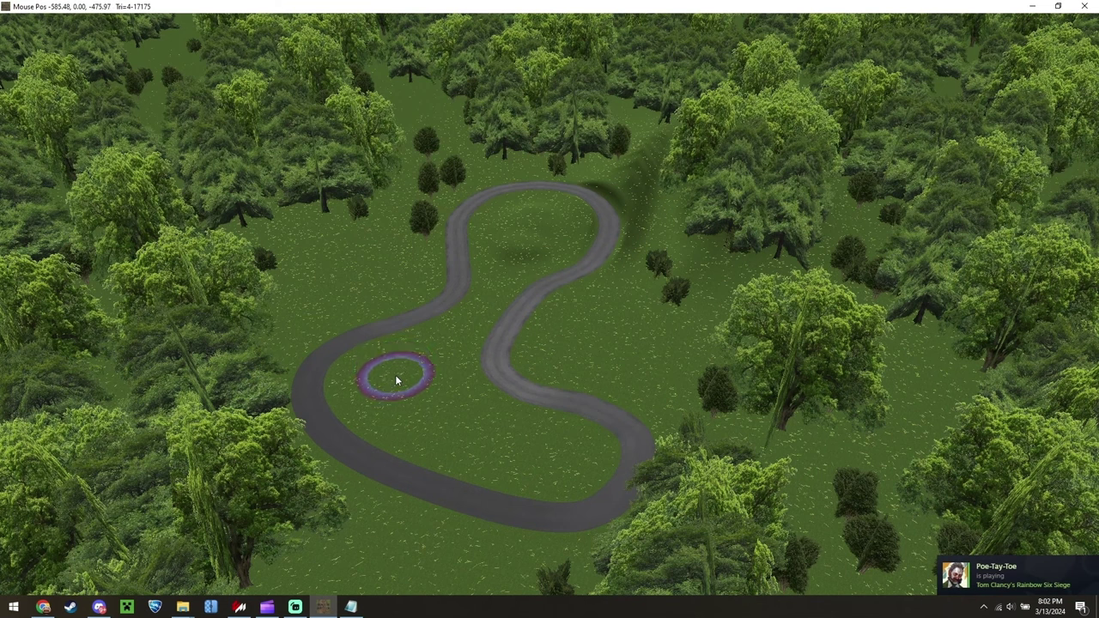
{"action": "mouse_move", "coordinate": [397, 380]}
{"action": "left_mouse_down"}
{"action": "mouse_move", "coordinate": [458, 421]}
{"action": "mouse_move", "coordinate": [579, 435]}
{"action": "mouse_move", "coordinate": [649, 341]}
{"action": "mouse_move", "coordinate": [609, 250]}
{"action": "mouse_move", "coordinate": [490, 289]}
{"action": "mouse_move", "coordinate": [403, 369]}
{"action": "mouse_move", "coordinate": [463, 329]}
{"action": "left_mouse_up"}
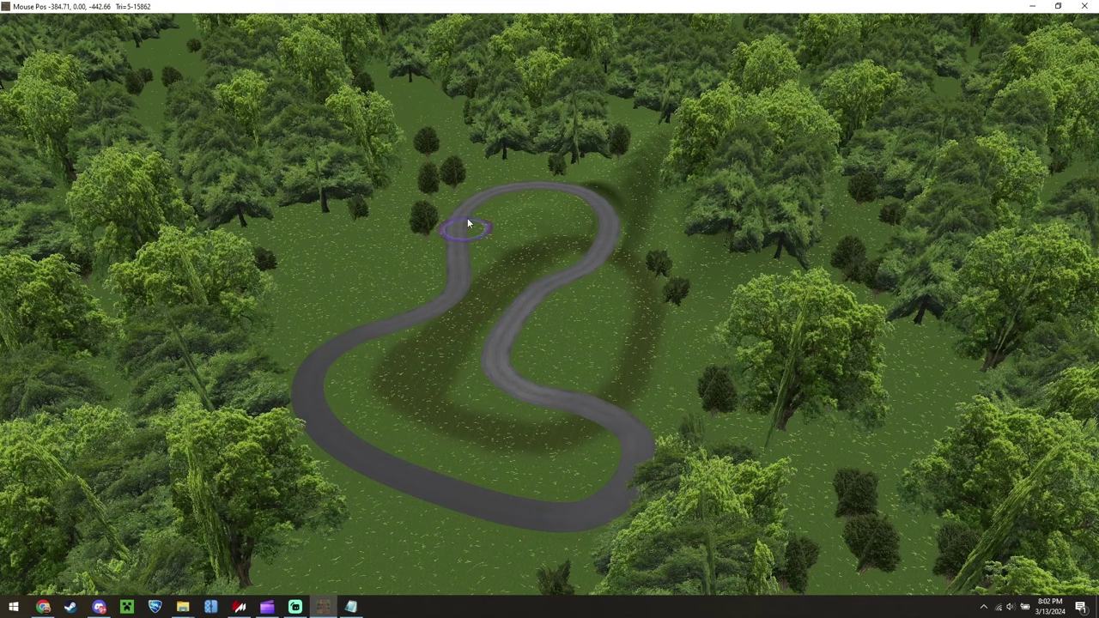
{"action": "mouse_move", "coordinate": [409, 50]}
{"action": "left_click_drag", "start_coordinate": [350, 32], "coordinate": [367, 32]}
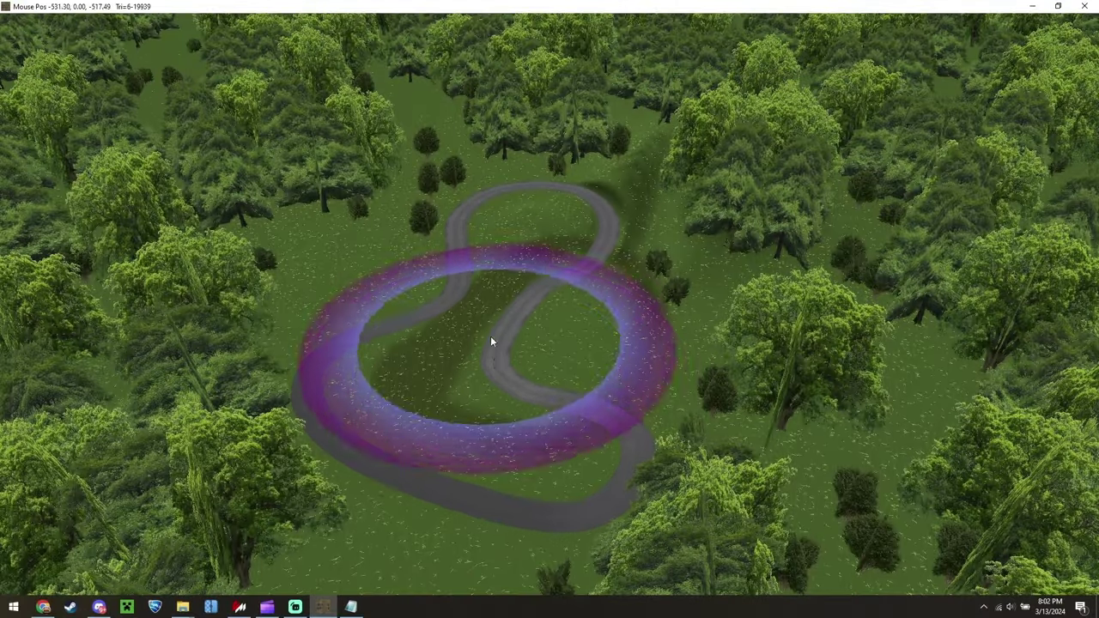
{"action": "mouse_move", "coordinate": [504, 360]}
{"action": "left_mouse_down"}
{"action": "mouse_move", "coordinate": [575, 276]}
{"action": "mouse_move", "coordinate": [507, 375]}
{"action": "left_mouse_up"}
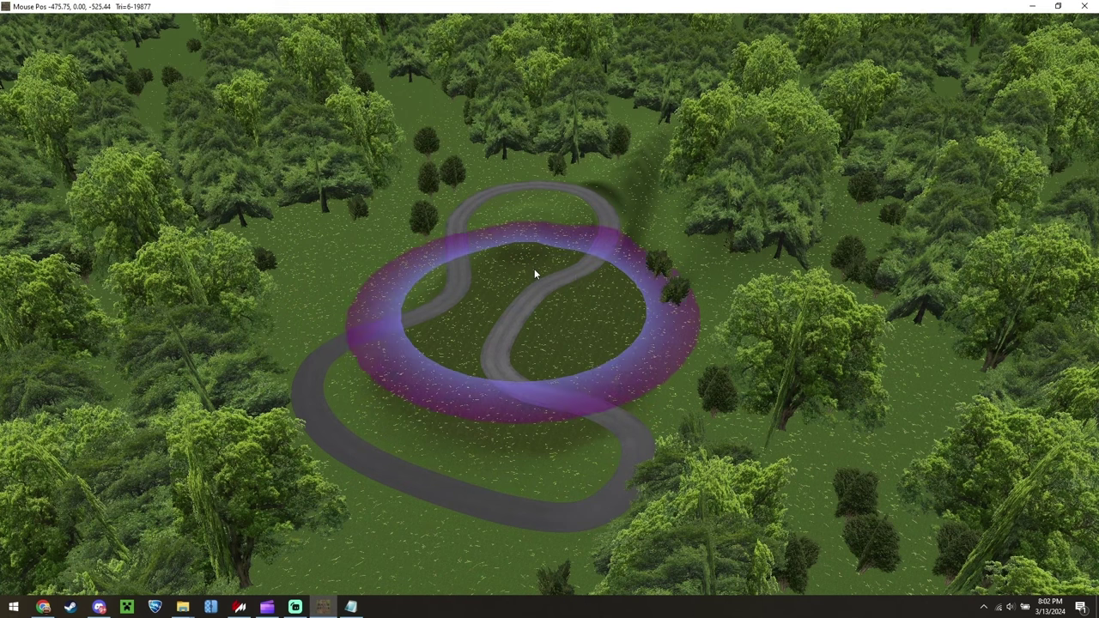
Replace the third paint texture with SandRippled01 and paint with that slot around the bushes near the far bend at brush size 122
{"action": "mouse_move", "coordinate": [581, 39]}
{"action": "left_click", "coordinate": [532, 51]}
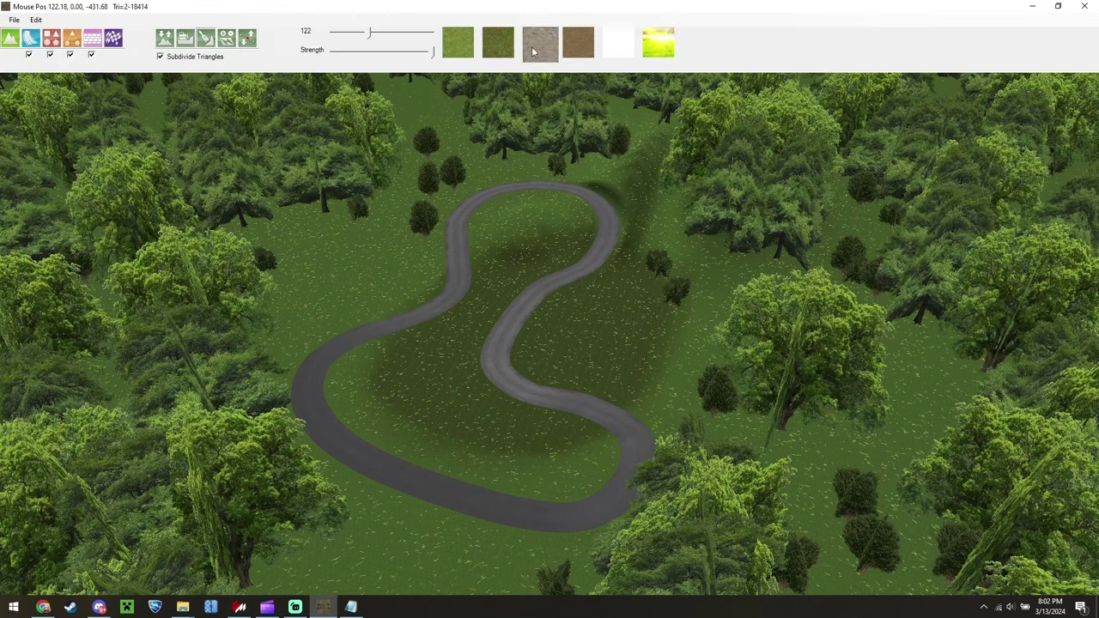
{"action": "double_click", "coordinate": [534, 48]}
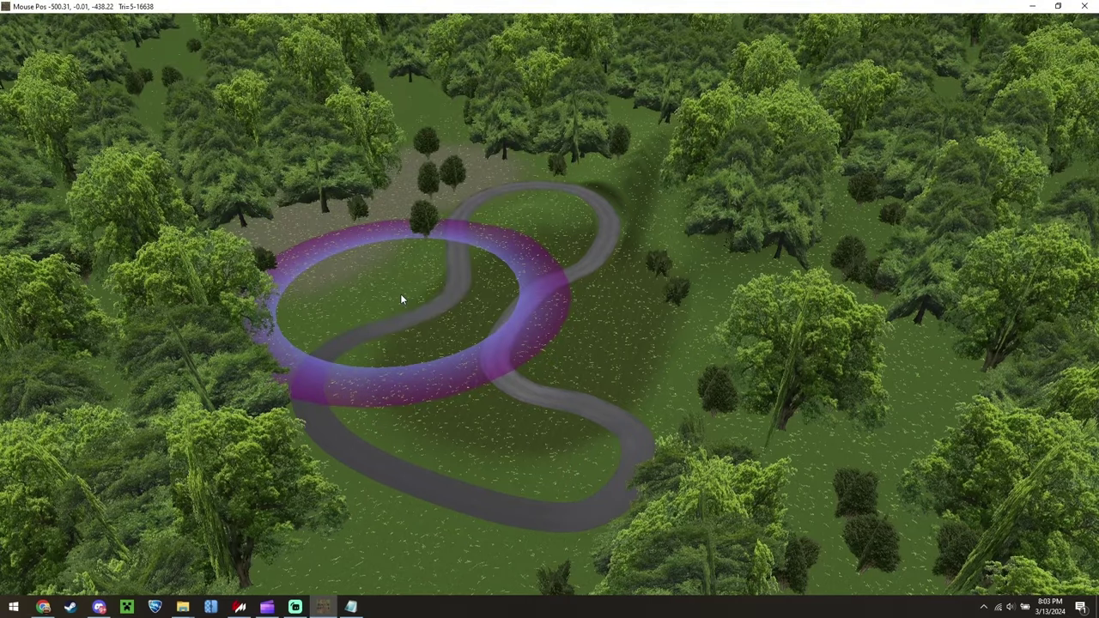
Paint white tint strokes back and forth across the infield at brush size 10
{"action": "mouse_move", "coordinate": [621, 46]}
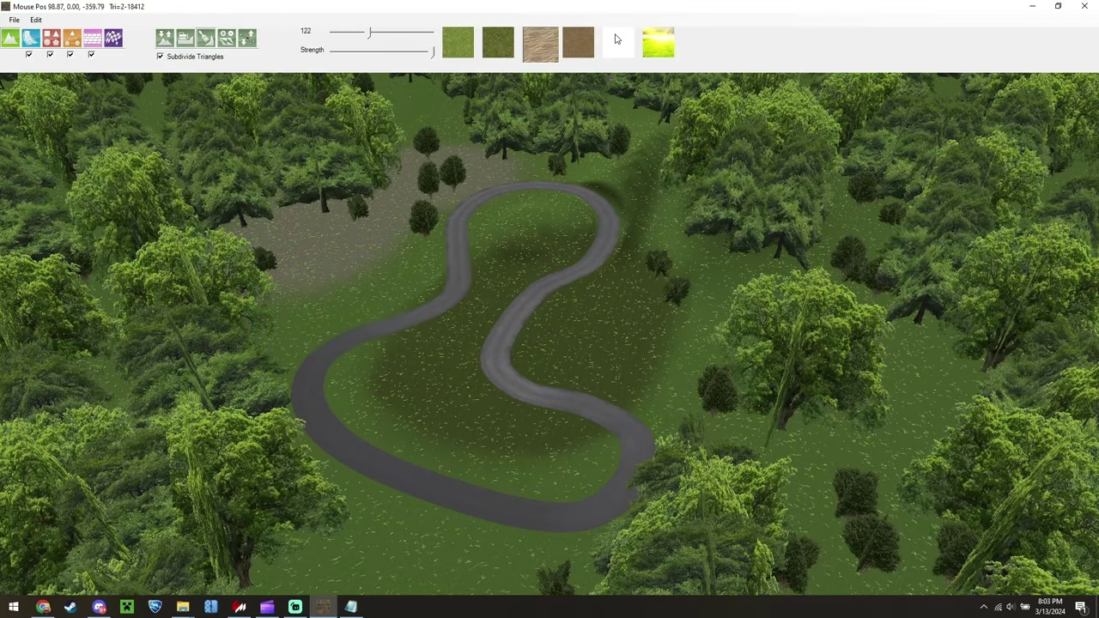
{"action": "left_click", "coordinate": [621, 47]}
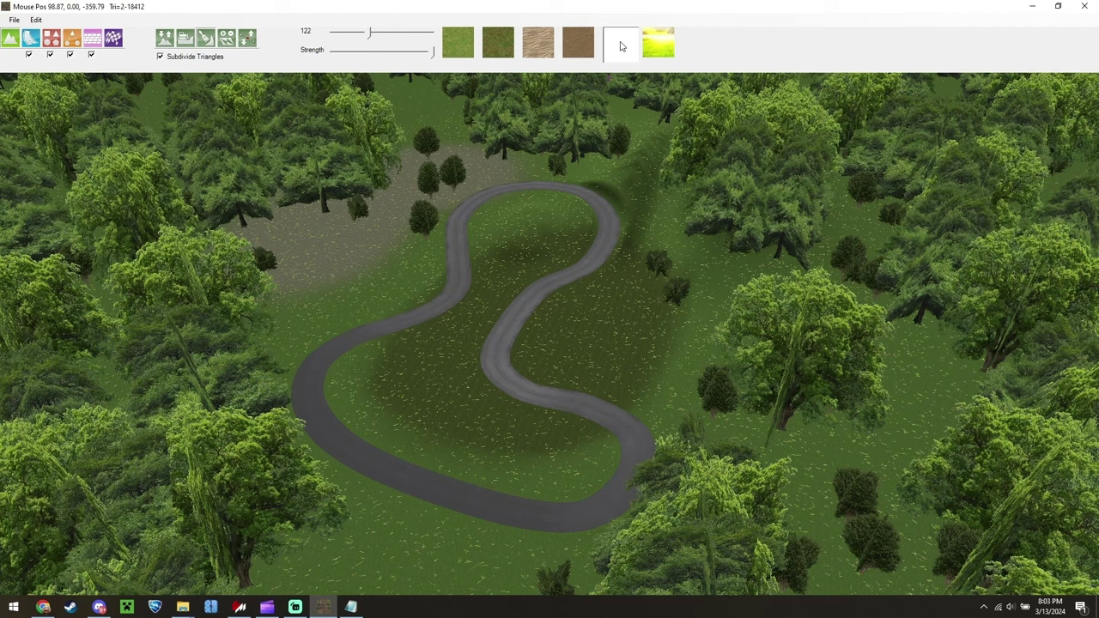
{"action": "left_click_drag", "start_coordinate": [370, 34], "coordinate": [343, 36]}
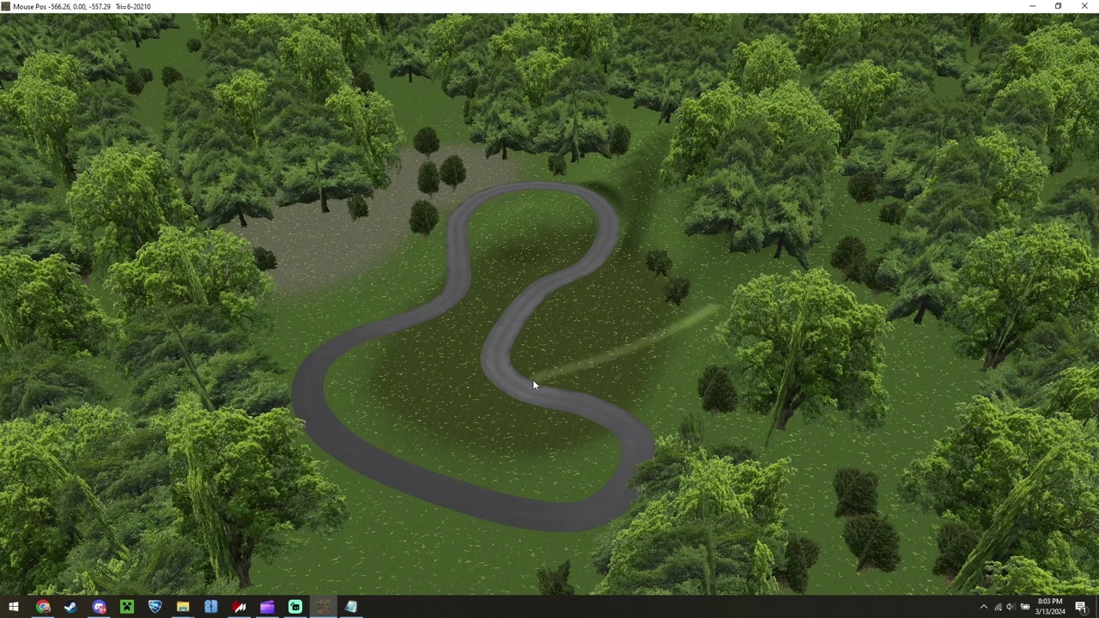
{"action": "mouse_move", "coordinate": [374, 375]}
{"action": "left_mouse_down"}
{"action": "mouse_move", "coordinate": [593, 325]}
{"action": "mouse_move", "coordinate": [655, 268]}
{"action": "mouse_move", "coordinate": [427, 312]}
{"action": "left_mouse_up"}
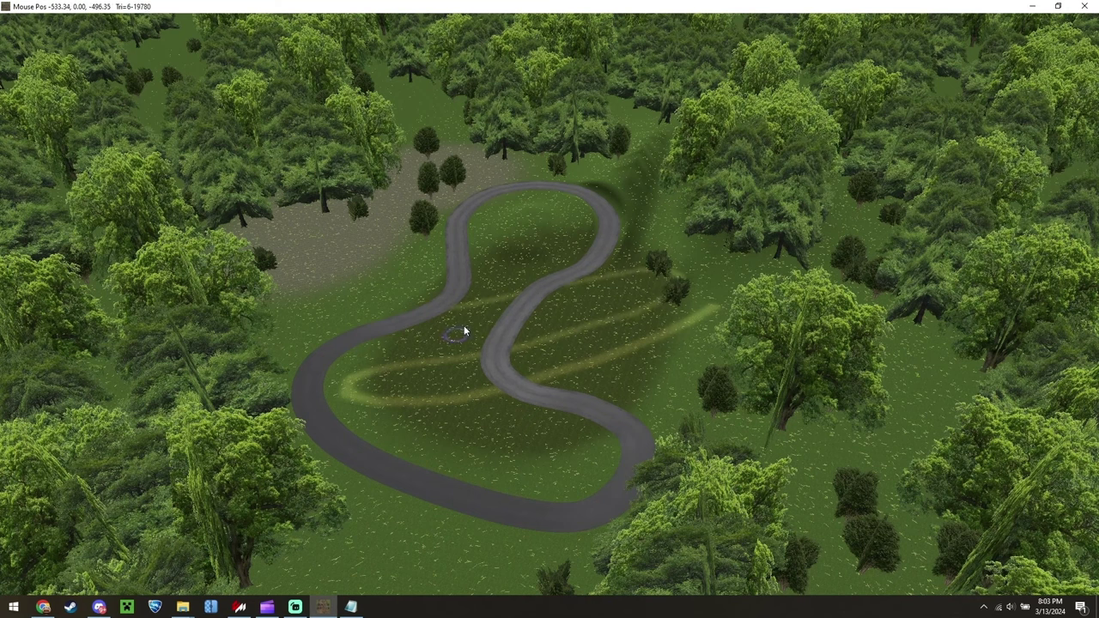
Change the paint colour to pink with red 255, green 0 and blue 128, and paint a stroke across the infield
{"action": "left_click", "coordinate": [610, 46]}
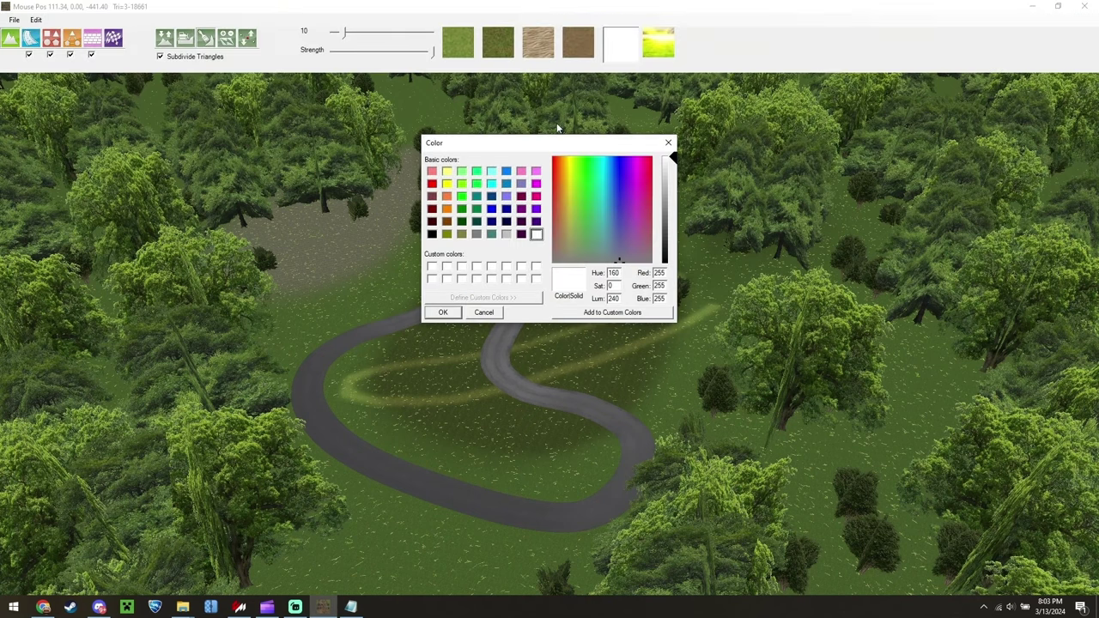
{"action": "left_click", "coordinate": [536, 196]}
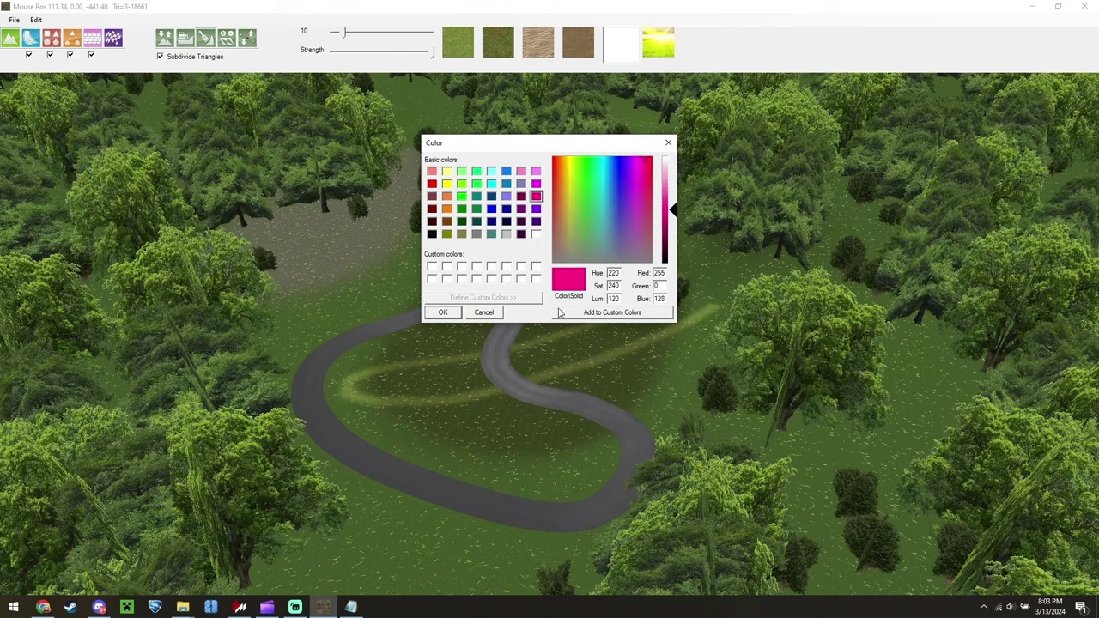
{"action": "left_click", "coordinate": [435, 312]}
{"action": "mouse_move", "coordinate": [393, 356]}
{"action": "left_mouse_down"}
{"action": "mouse_move", "coordinate": [582, 316]}
{"action": "mouse_move", "coordinate": [658, 330]}
{"action": "mouse_move", "coordinate": [471, 362]}
{"action": "mouse_move", "coordinate": [509, 417]}
{"action": "left_mouse_up"}
{"action": "mouse_move", "coordinate": [668, 48]}
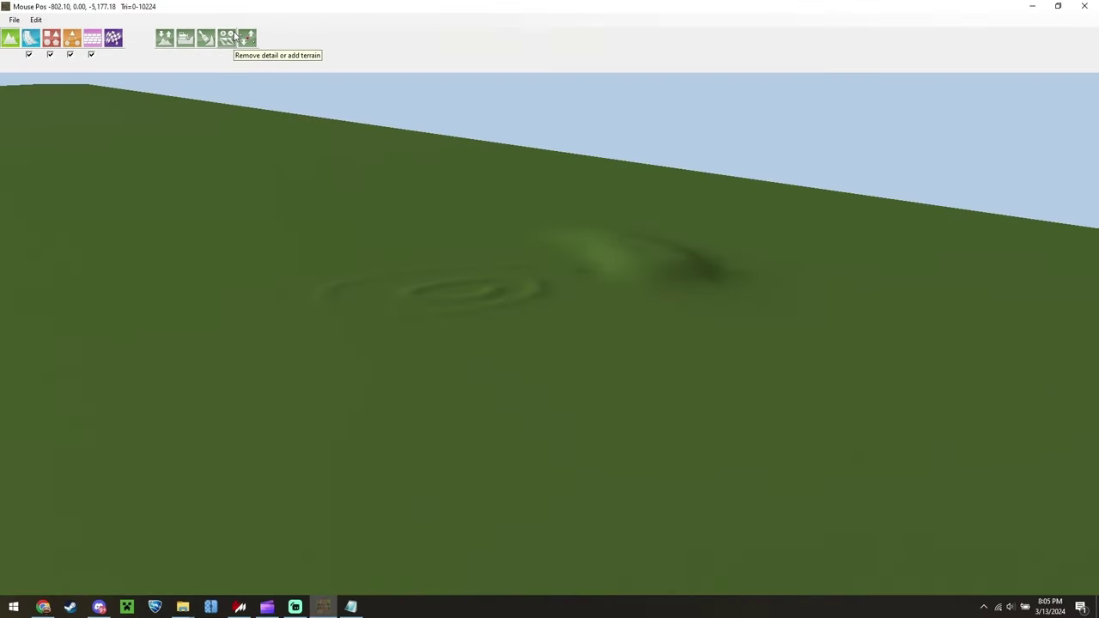
Raise a tall ridge in the open grassland beside the spiral ridge at brush size 113 and full strength
{"action": "left_click", "coordinate": [235, 36]}
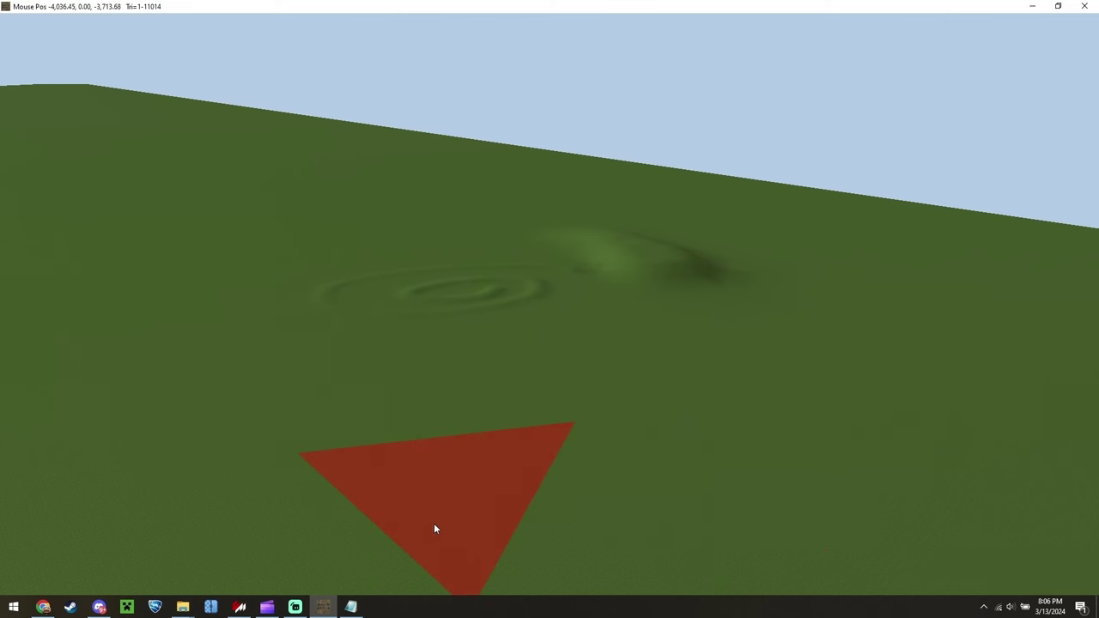
{"action": "mouse_move", "coordinate": [155, 6]}
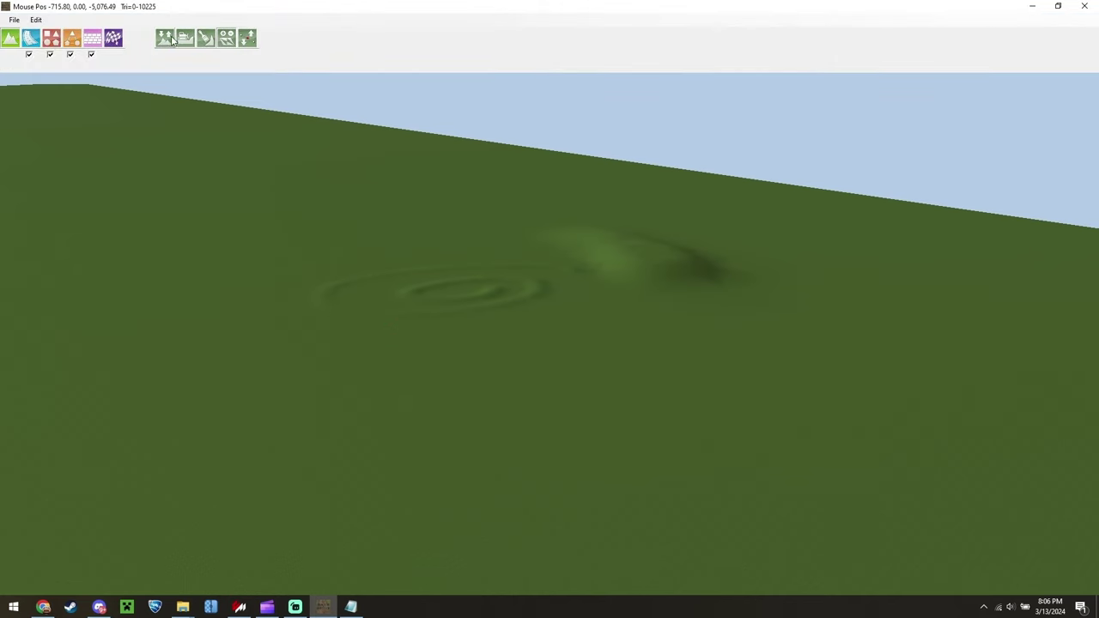
{"action": "left_click", "coordinate": [171, 40]}
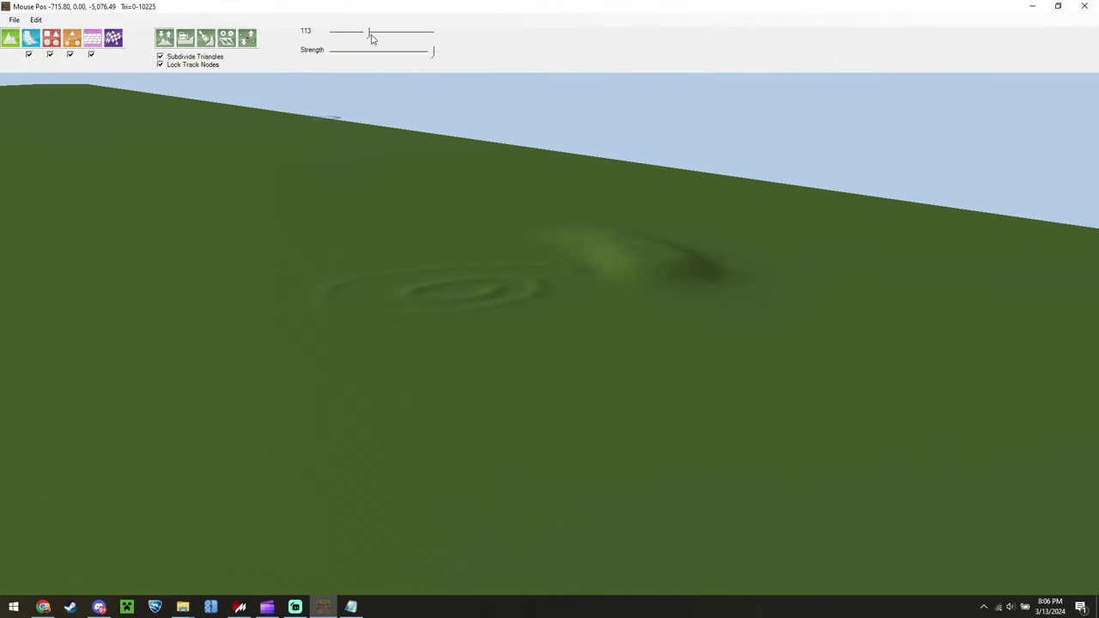
{"action": "mouse_move", "coordinate": [350, 195]}
{"action": "left_mouse_down"}
{"action": "mouse_move", "coordinate": [255, 214]}
{"action": "mouse_move", "coordinate": [224, 246]}
{"action": "mouse_move", "coordinate": [295, 171]}
{"action": "mouse_move", "coordinate": [233, 211]}
{"action": "left_mouse_up"}
{"action": "mouse_move", "coordinate": [345, 70]}
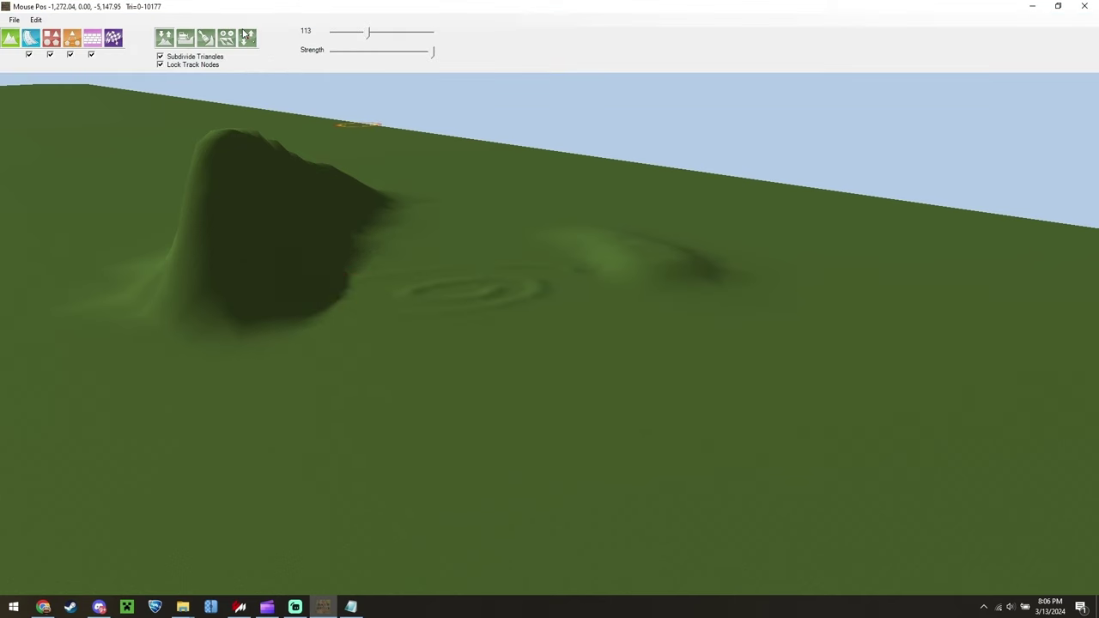
Switch to removing detail or adding terrain, and mark the terrain triangles around the outline of the tall ridge
{"action": "left_click", "coordinate": [222, 39]}
{"action": "right_click_drag", "start_coordinate": [550, 294], "coordinate": [377, 257]}
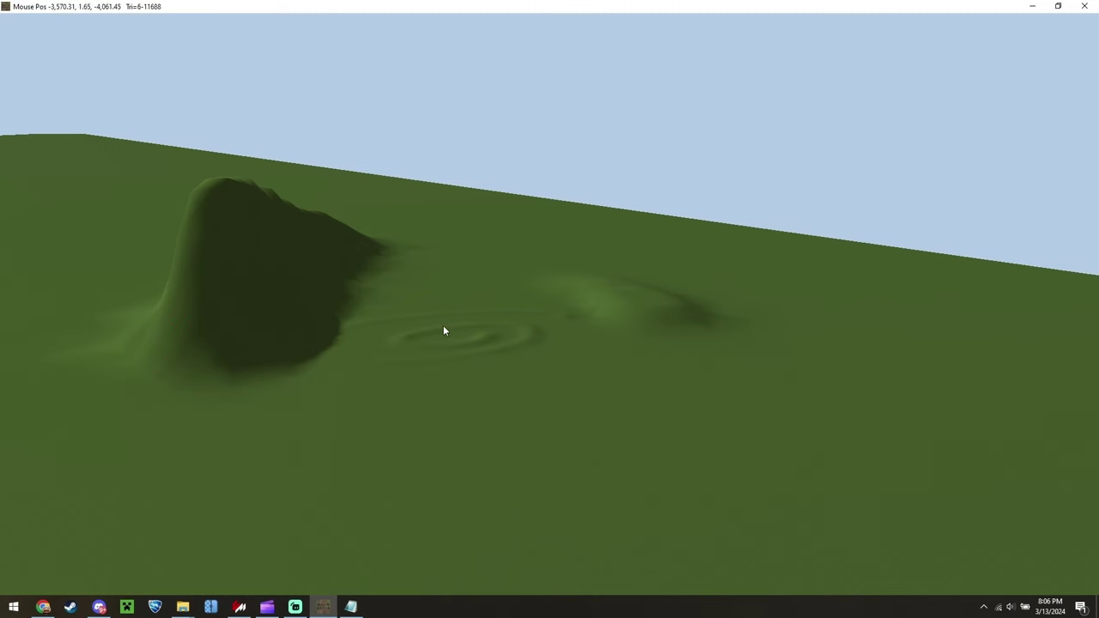
{"action": "mouse_move", "coordinate": [470, 351]}
{"action": "middle_mouse_down"}
{"action": "mouse_move", "coordinate": [486, 403]}
{"action": "mouse_move", "coordinate": [515, 438]}
{"action": "middle_mouse_up"}
{"action": "scroll", "coordinate": [623, 537], "scroll_direction": "down", "scroll_amount": 3}
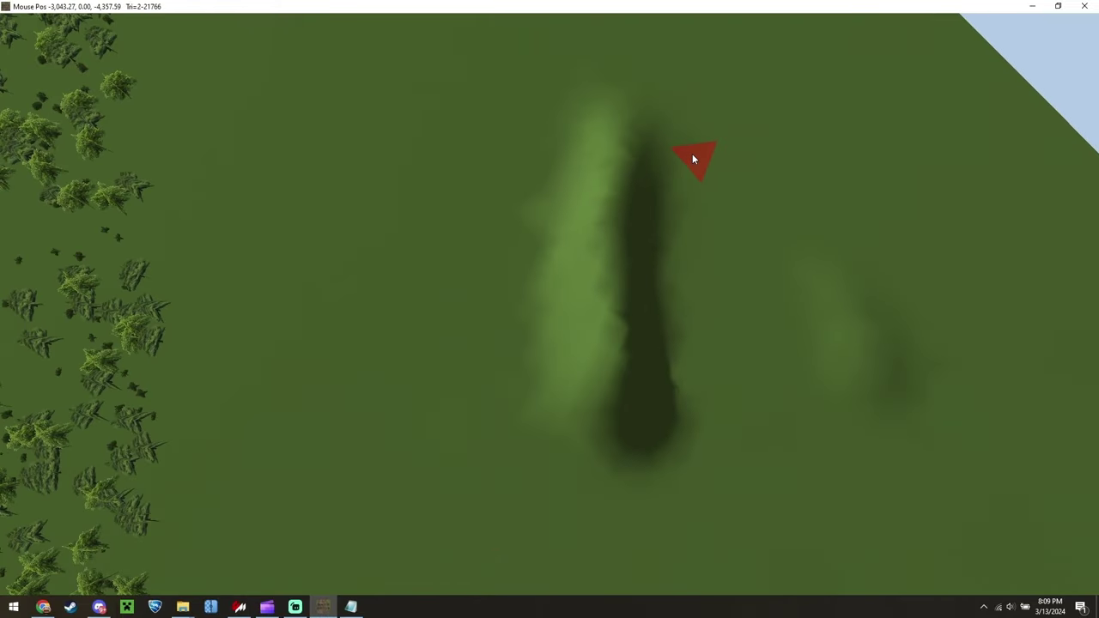
{"action": "mouse_move", "coordinate": [593, 169]}
{"action": "left_mouse_down"}
{"action": "mouse_move", "coordinate": [526, 182]}
{"action": "mouse_move", "coordinate": [626, 138]}
{"action": "mouse_move", "coordinate": [514, 147]}
{"action": "left_mouse_up"}
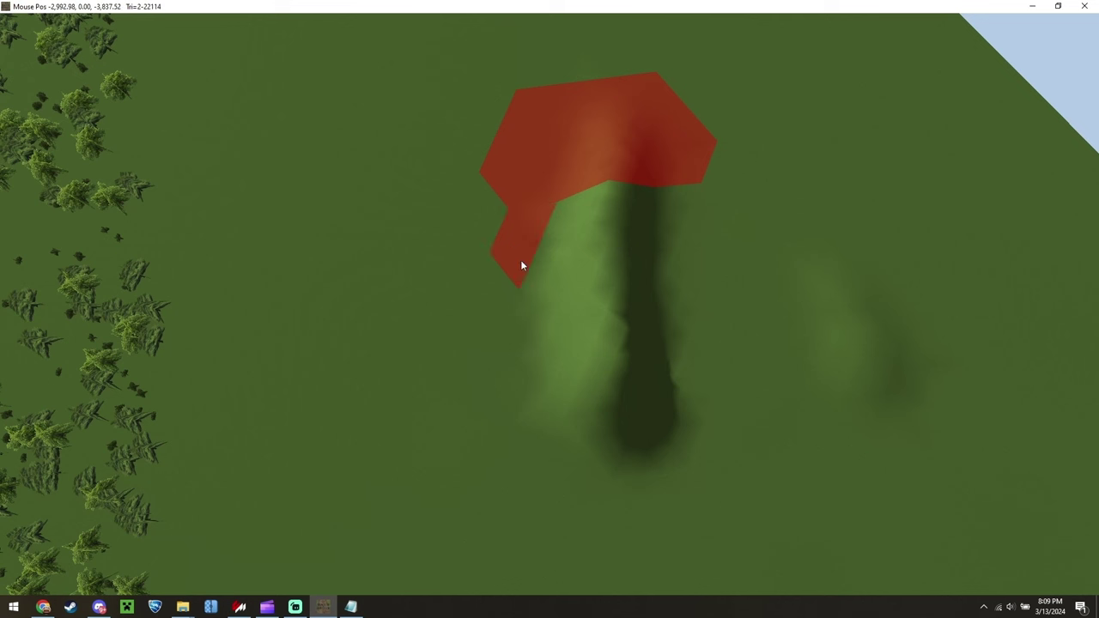
{"action": "mouse_move", "coordinate": [517, 273]}
{"action": "left_mouse_down"}
{"action": "mouse_move", "coordinate": [509, 369]}
{"action": "mouse_move", "coordinate": [535, 461]}
{"action": "mouse_move", "coordinate": [566, 476]}
{"action": "left_mouse_up"}
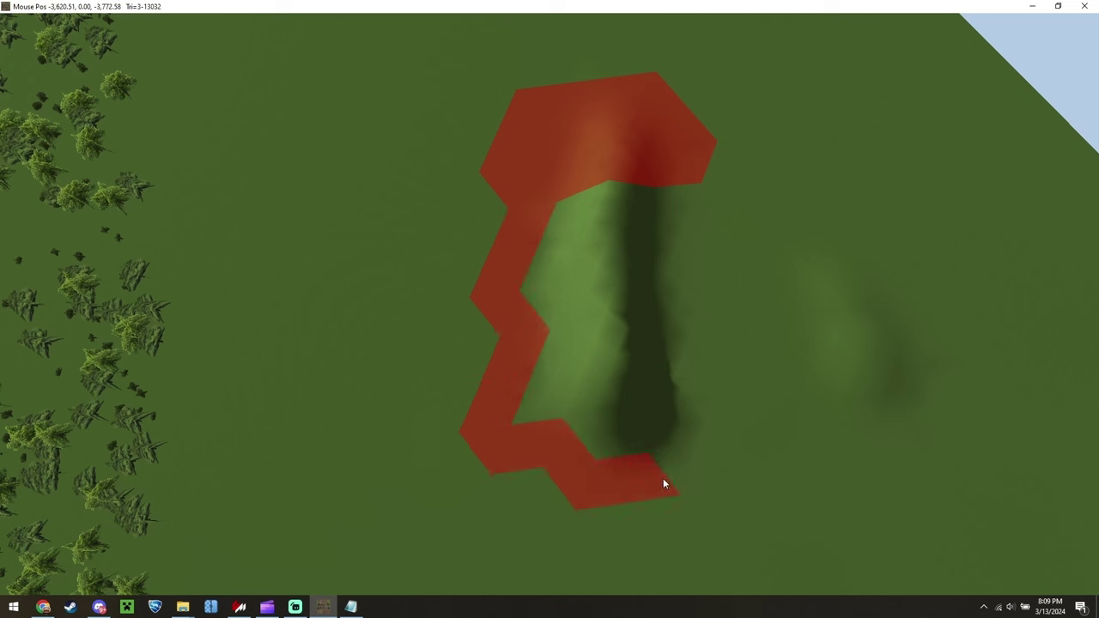
{"action": "left_click_drag", "start_coordinate": [731, 383], "coordinate": [728, 277]}
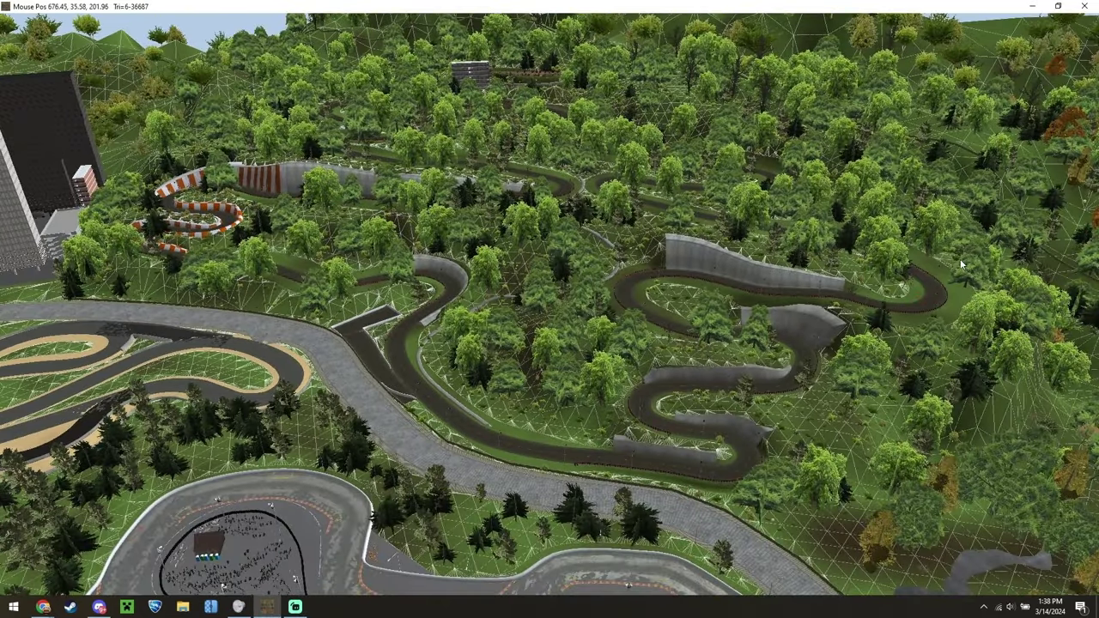
{"action": "scroll", "coordinate": [957, 260], "scroll_direction": "down", "scroll_amount": 6}
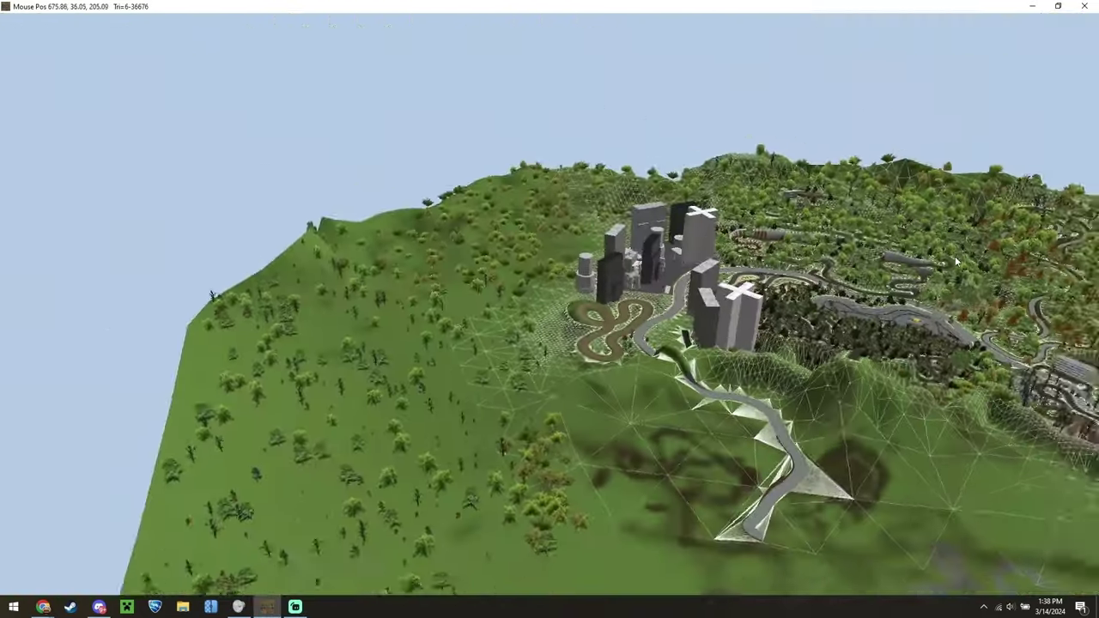
Switch to editing terrain points and select the dense points covering the upper and middle bands of the spiral ridge
{"action": "right_click_drag", "start_coordinate": [955, 257], "coordinate": [667, 274]}
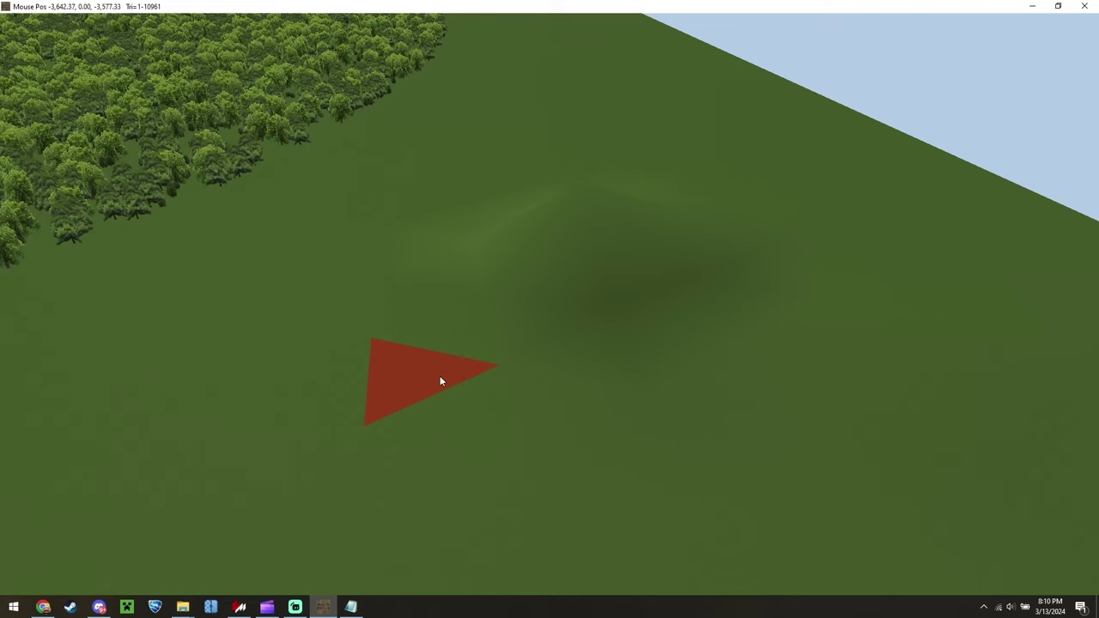
{"action": "right_click_drag", "start_coordinate": [462, 378], "coordinate": [481, 388]}
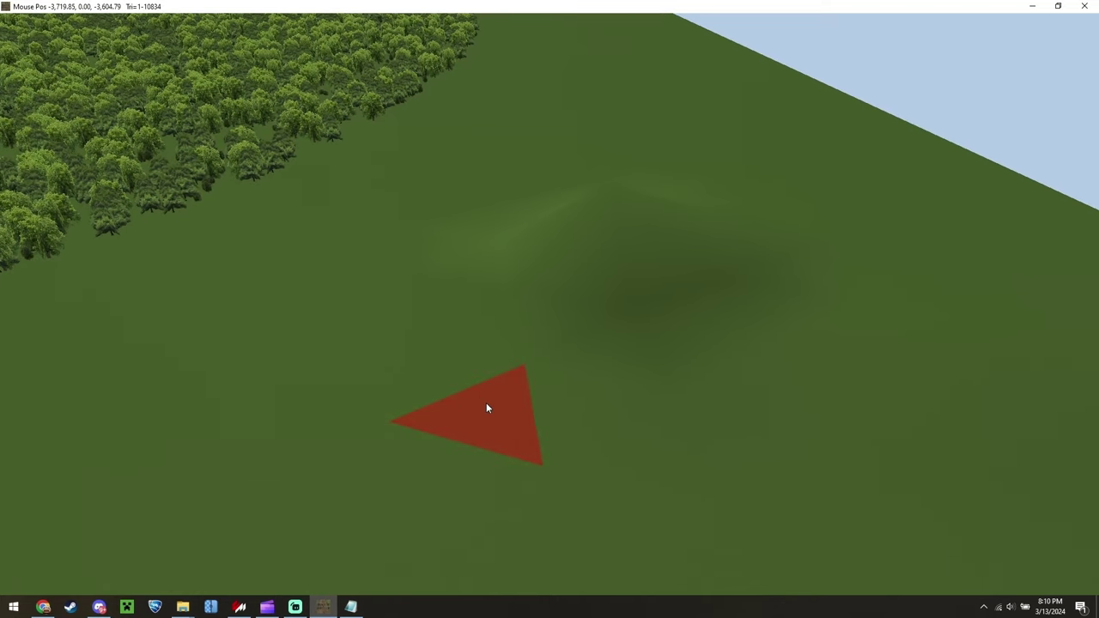
{"action": "mouse_move", "coordinate": [278, 19]}
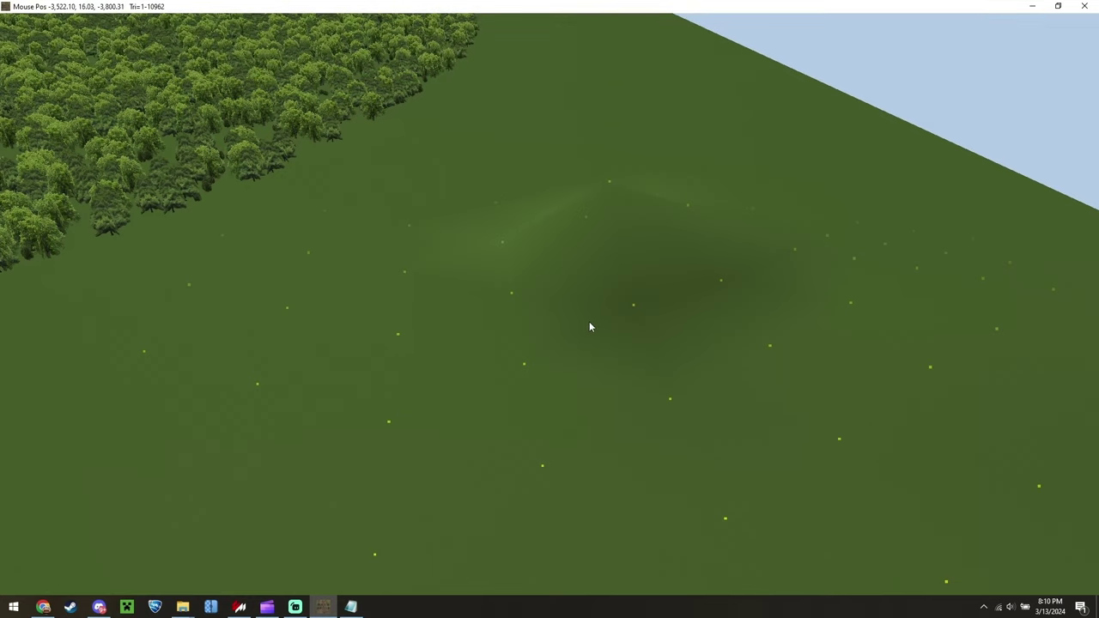
{"action": "right_click_drag", "start_coordinate": [592, 323], "coordinate": [644, 318]}
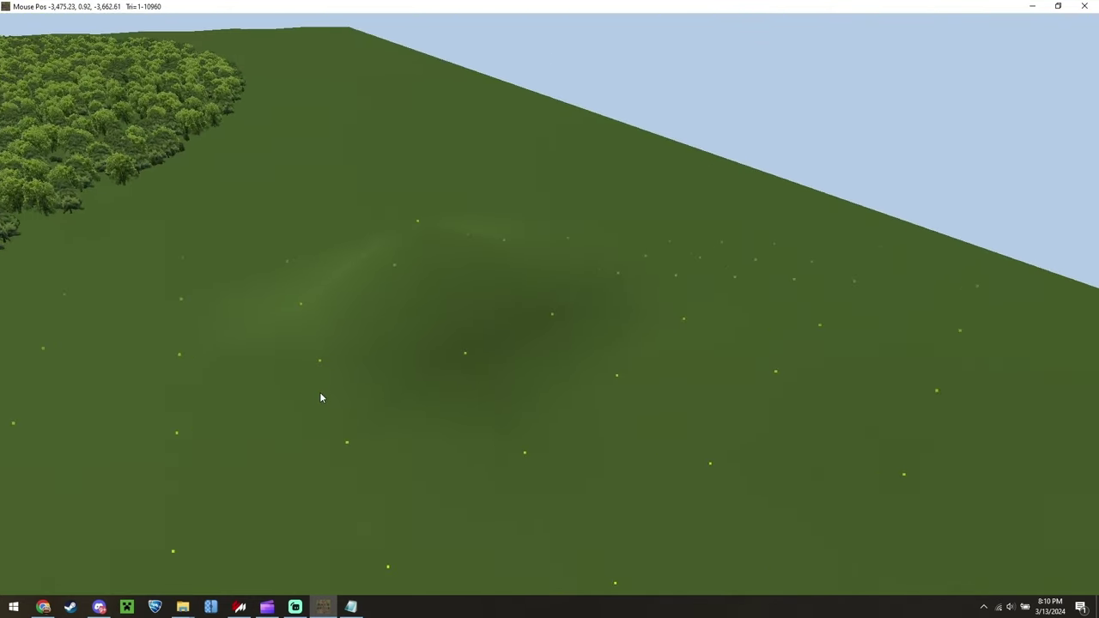
{"action": "scroll", "coordinate": [323, 354], "scroll_direction": "up", "scroll_amount": 5}
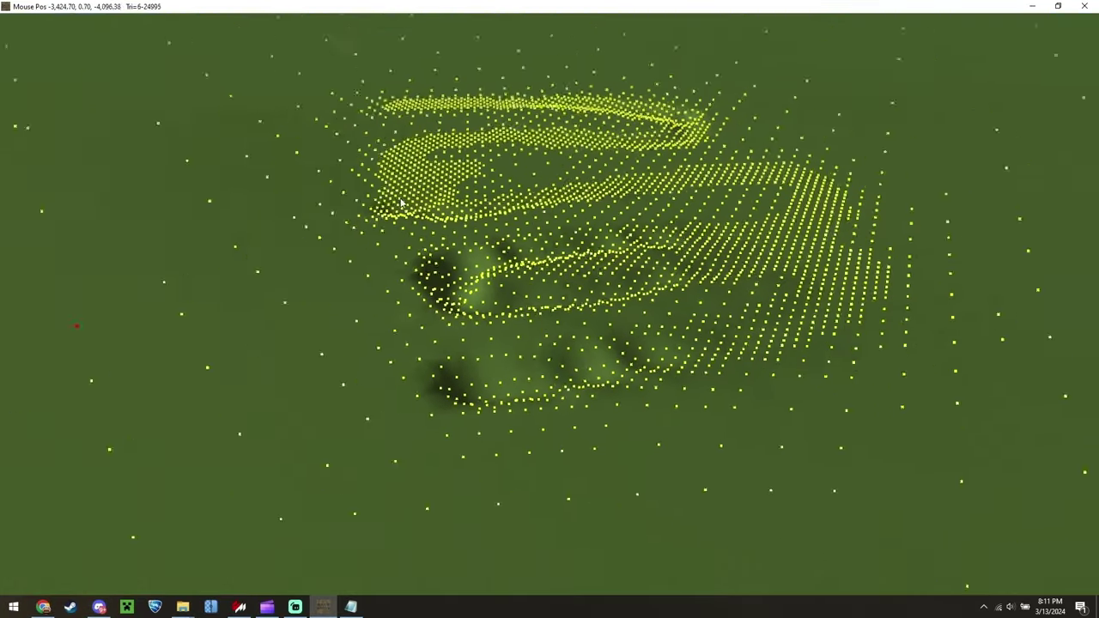
{"action": "right_click_drag", "start_coordinate": [406, 203], "coordinate": [421, 189]}
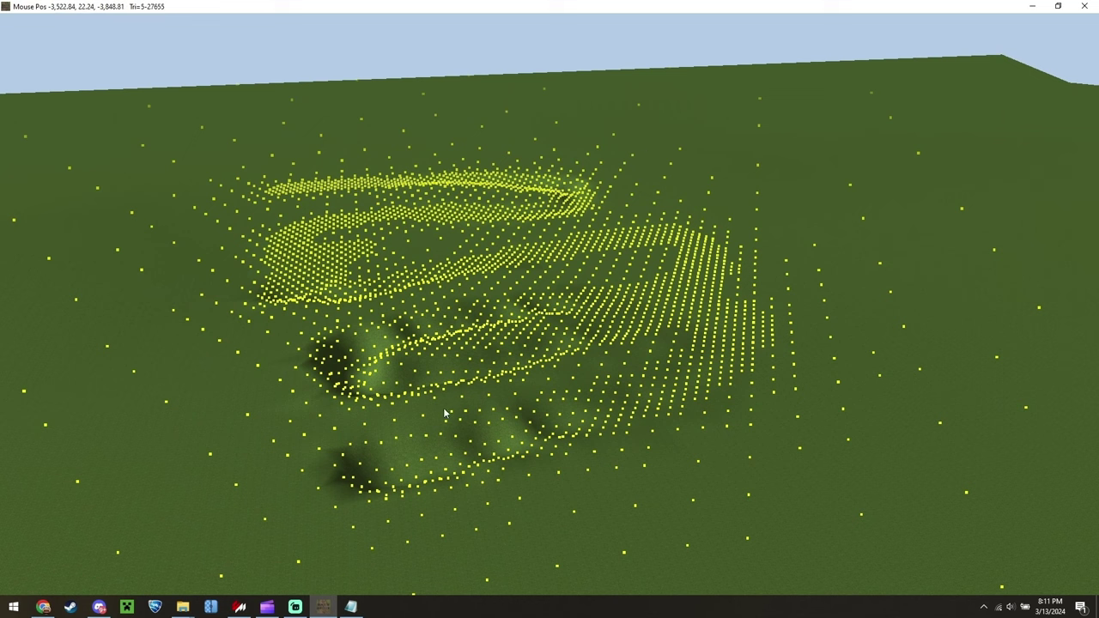
{"action": "left_click", "coordinate": [795, 189]}
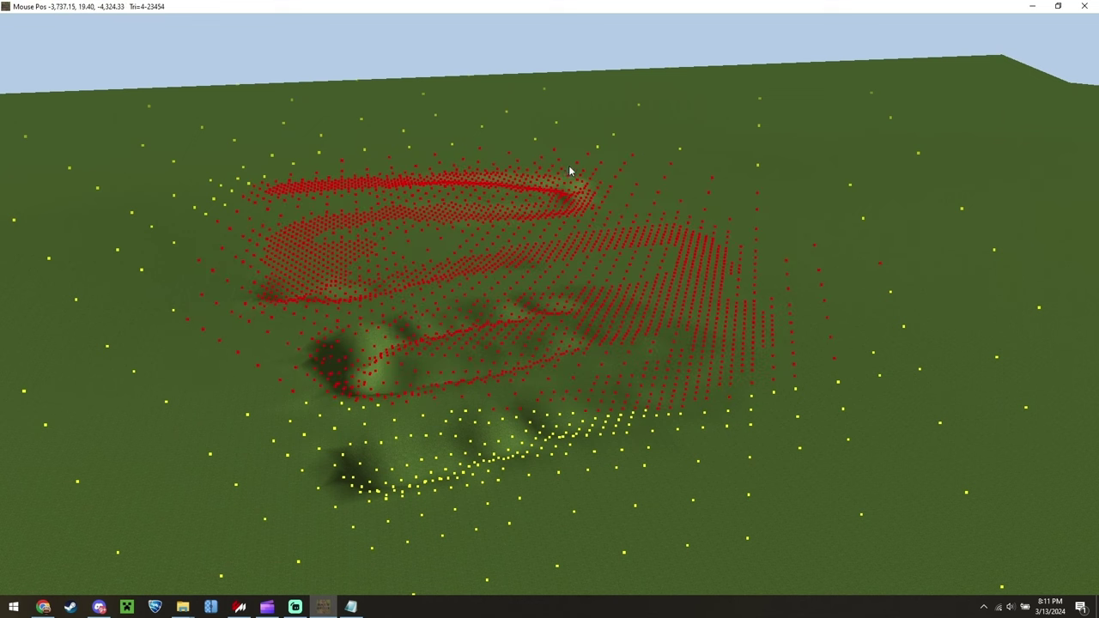
Try lifting the selected terrain points first as a flat plateau and then as a sloping hill, undoing each lift
{"action": "mouse_move", "coordinate": [270, 56]}
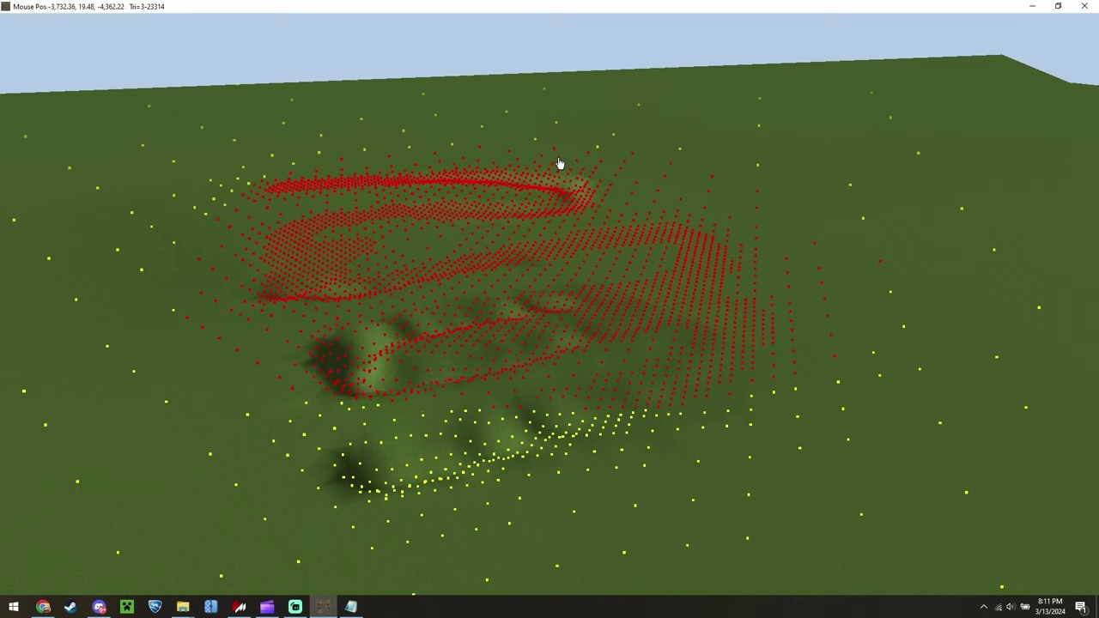
{"action": "left_click_drag", "start_coordinate": [559, 158], "coordinate": [560, 87]}
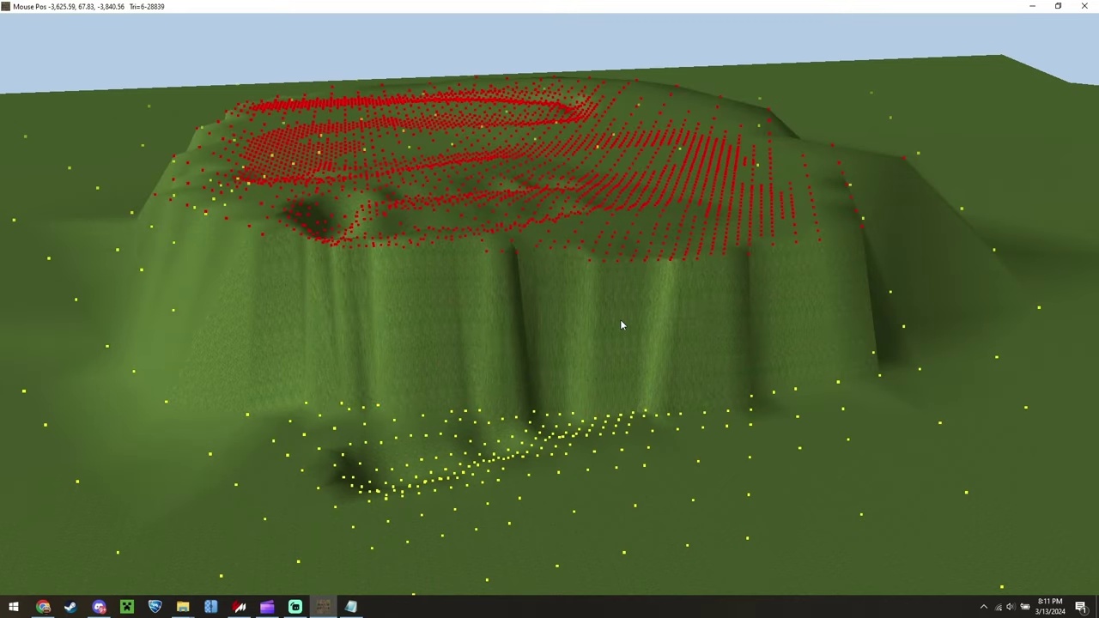
{"action": "key", "text": "ctrl+z"}
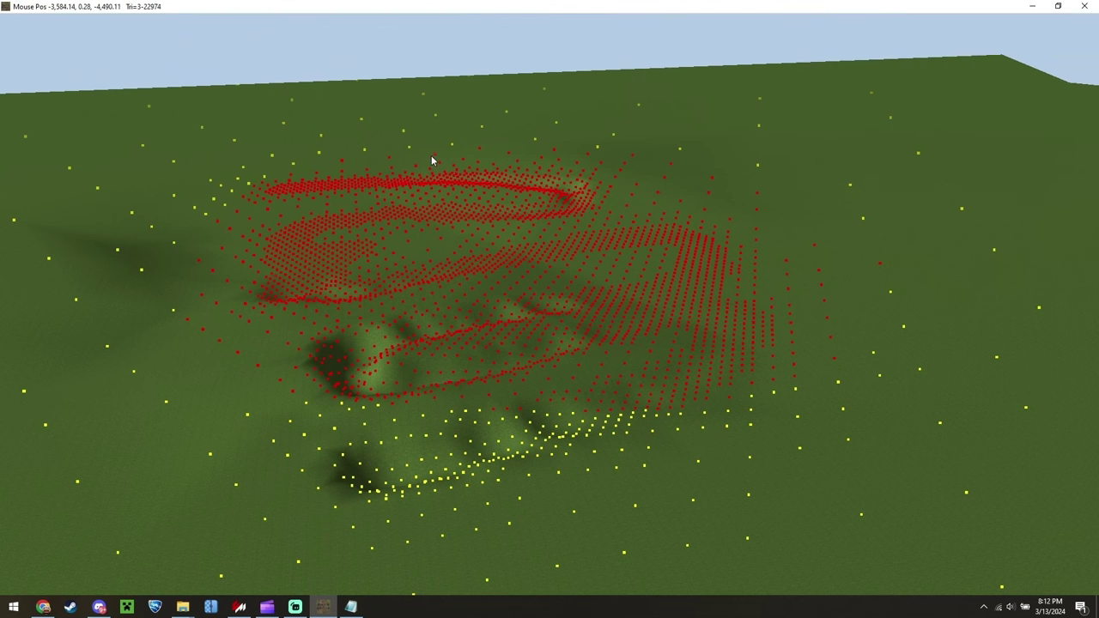
{"action": "left_click_drag", "start_coordinate": [434, 153], "coordinate": [424, 43]}
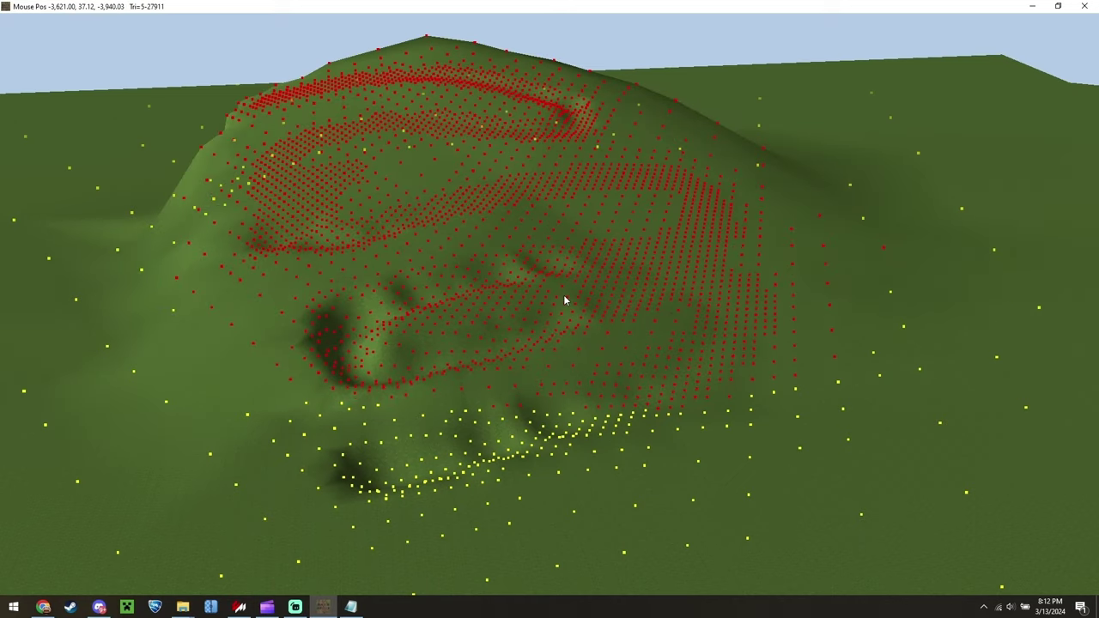
{"action": "key", "text": "ctrl+z"}
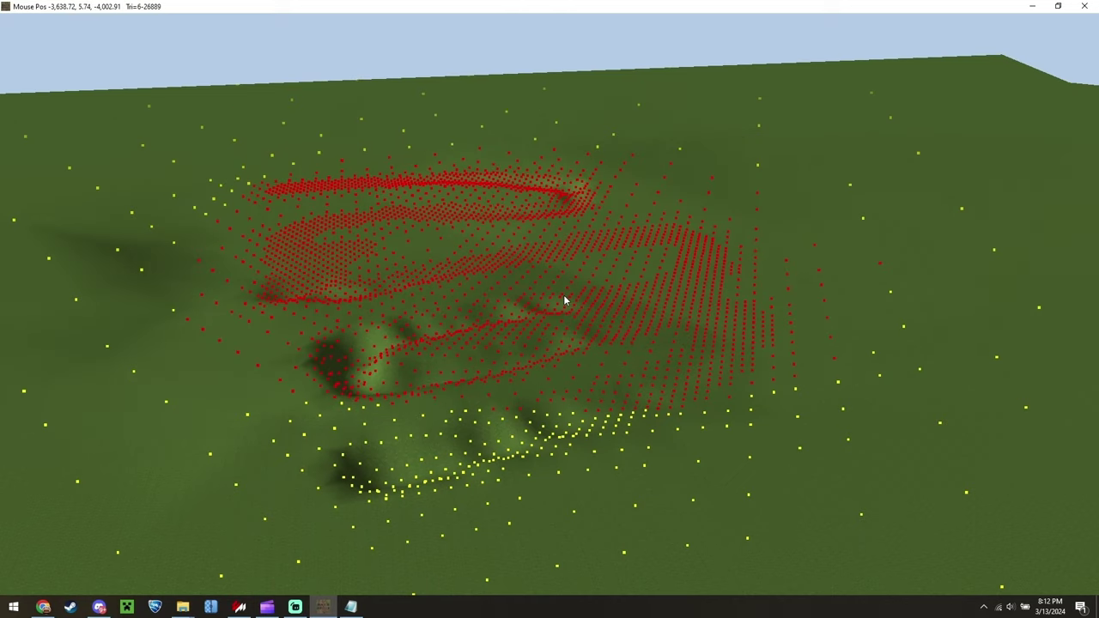
Set the point movement to Curve and pick a selected terrain point near the far edge of the ridge
{"action": "mouse_move", "coordinate": [314, 74]}
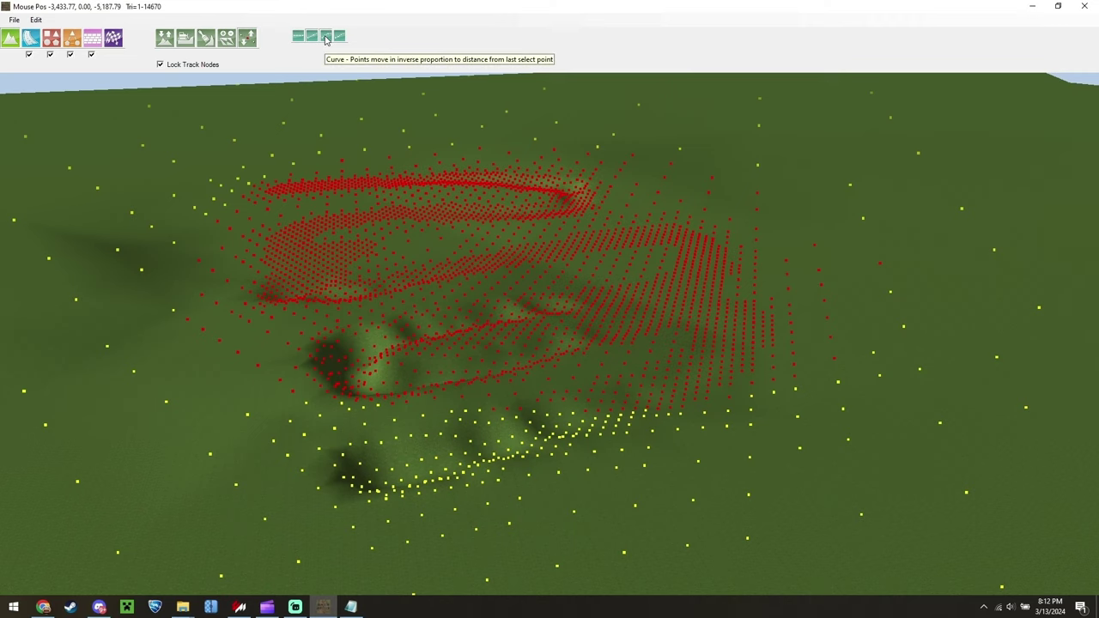
{"action": "left_click", "coordinate": [326, 37]}
{"action": "left_click", "coordinate": [511, 158]}
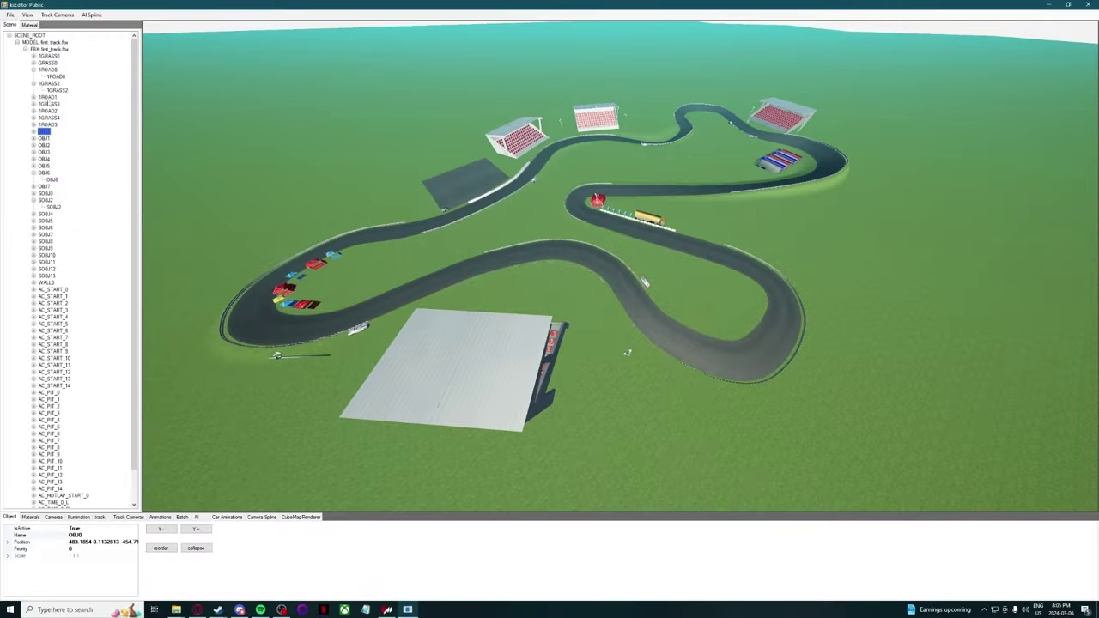
In ksEditor, expand the OBJ0 to OBJ3 nodes of the track model and select the meshes inside OBJ0 and OBJ1
{"action": "scroll", "coordinate": [48, 102], "scroll_direction": "down", "scroll_amount": 2}
{"action": "scroll", "coordinate": [48, 103], "scroll_direction": "up", "scroll_amount": 2}
{"action": "left_click", "coordinate": [34, 131]}
{"action": "left_click", "coordinate": [34, 145]}
{"action": "left_click", "coordinate": [33, 159]}
{"action": "left_click", "coordinate": [34, 173]}
{"action": "left_click", "coordinate": [52, 138]}
{"action": "left_click", "coordinate": [51, 152]}
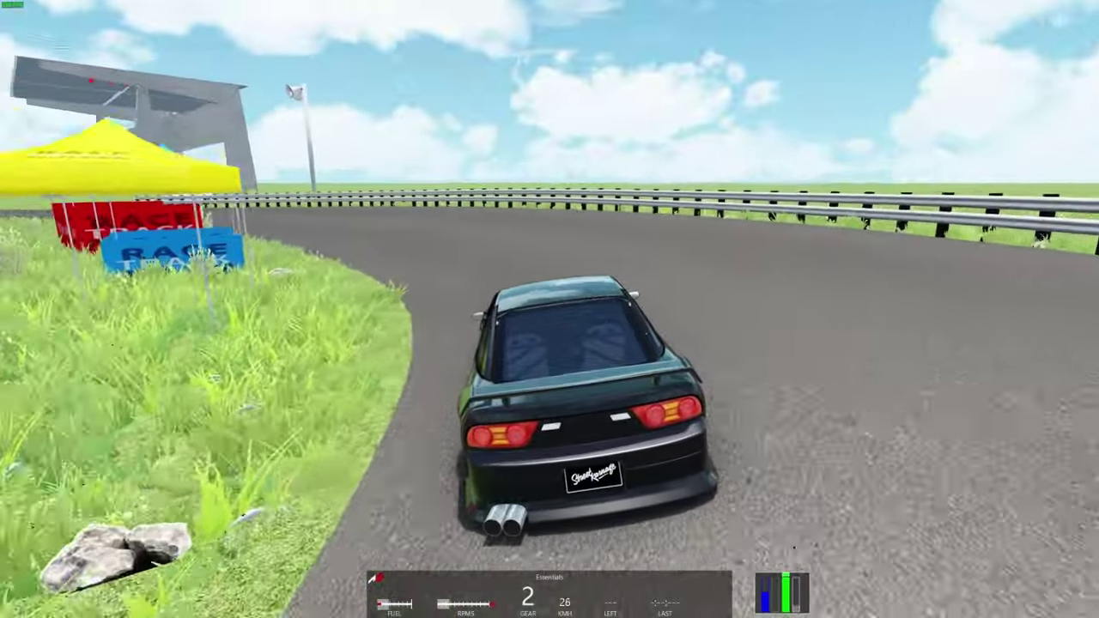
In Assetto Corsa, test-drive the circuit from the bend by the tents and run the car against the inside guardrail
{"action": "key", "text": "w"}
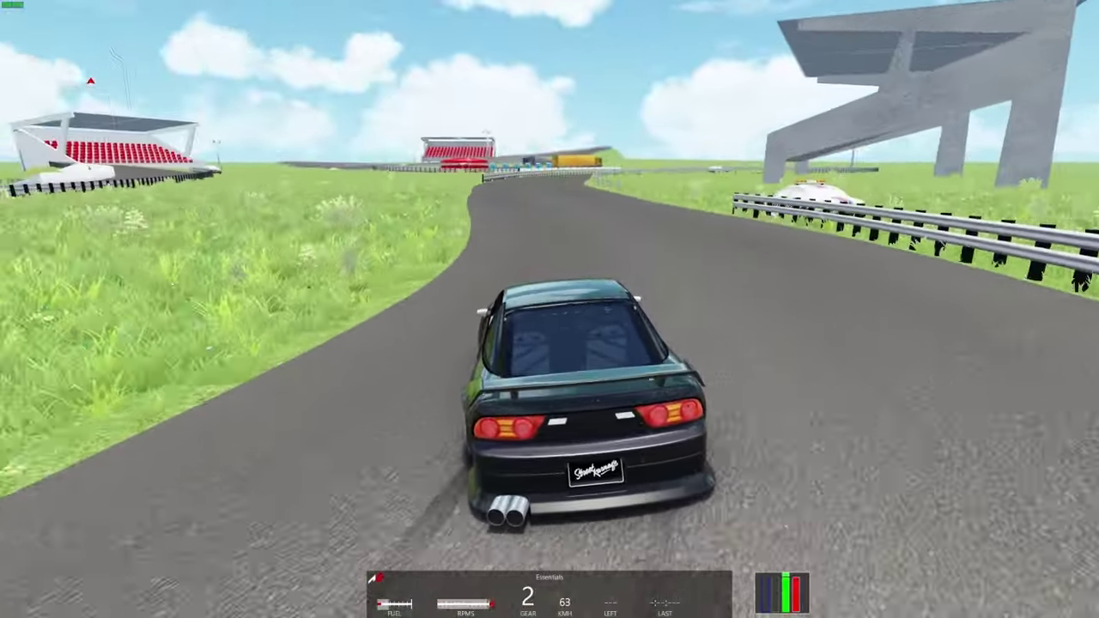
{"action": "key", "text": "a"}
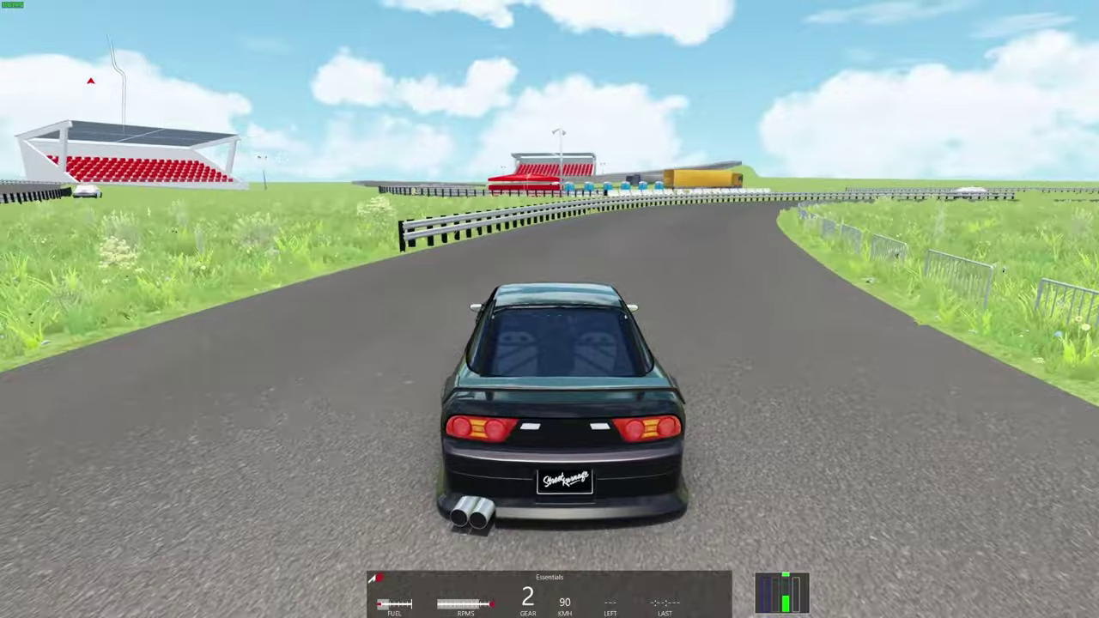
{"action": "key", "text": "s"}
{"action": "key", "text": "w"}
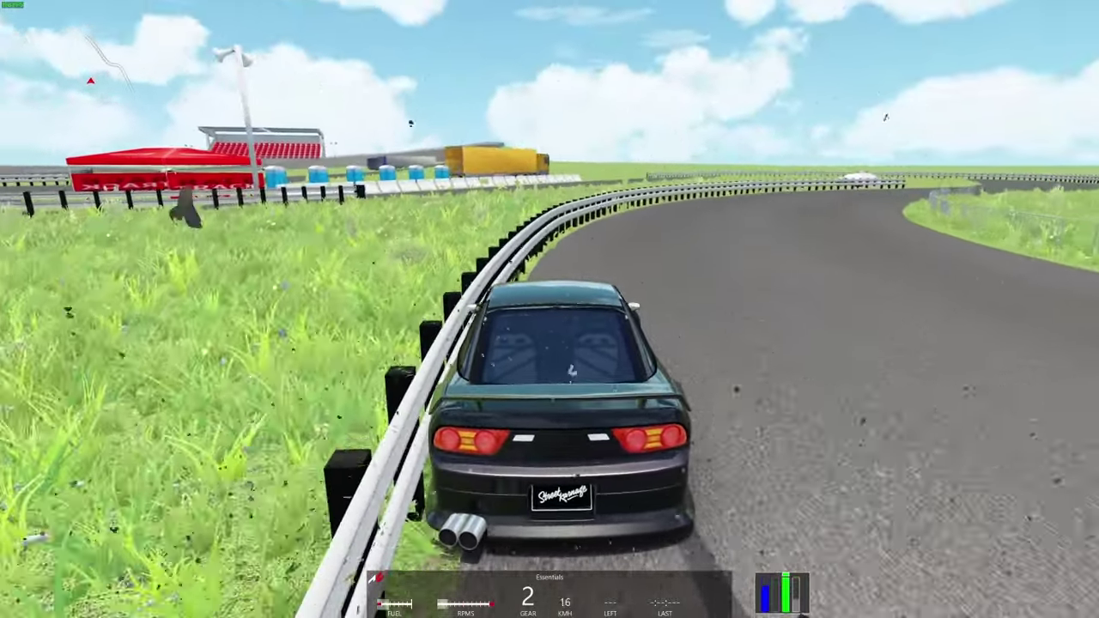
{"action": "key", "text": "w"}
{"action": "key", "text": "d"}
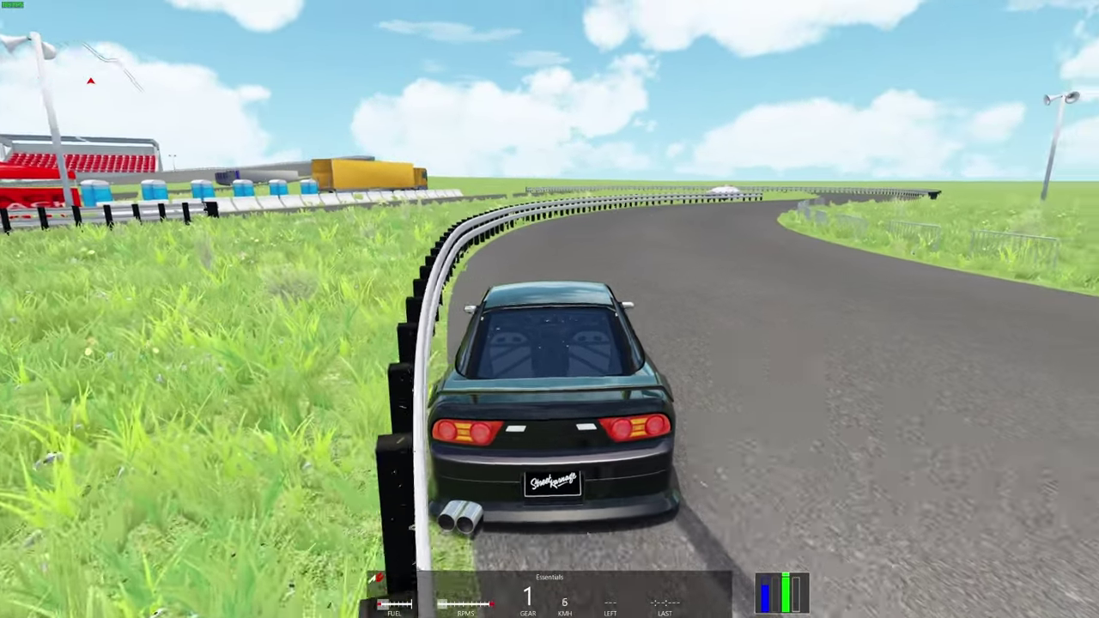
Pull away from the guardrail and drive through the following left-hand bends to the straight with the parked yellow truck
{"action": "key", "text": "w"}
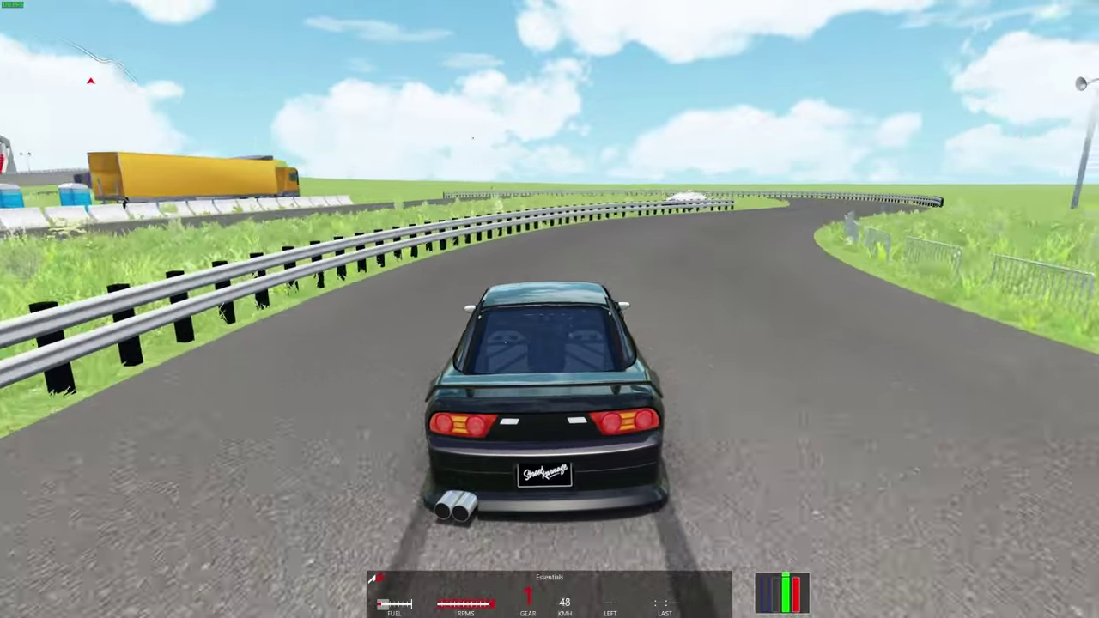
{"action": "key", "text": "d"}
{"action": "key", "text": "a"}
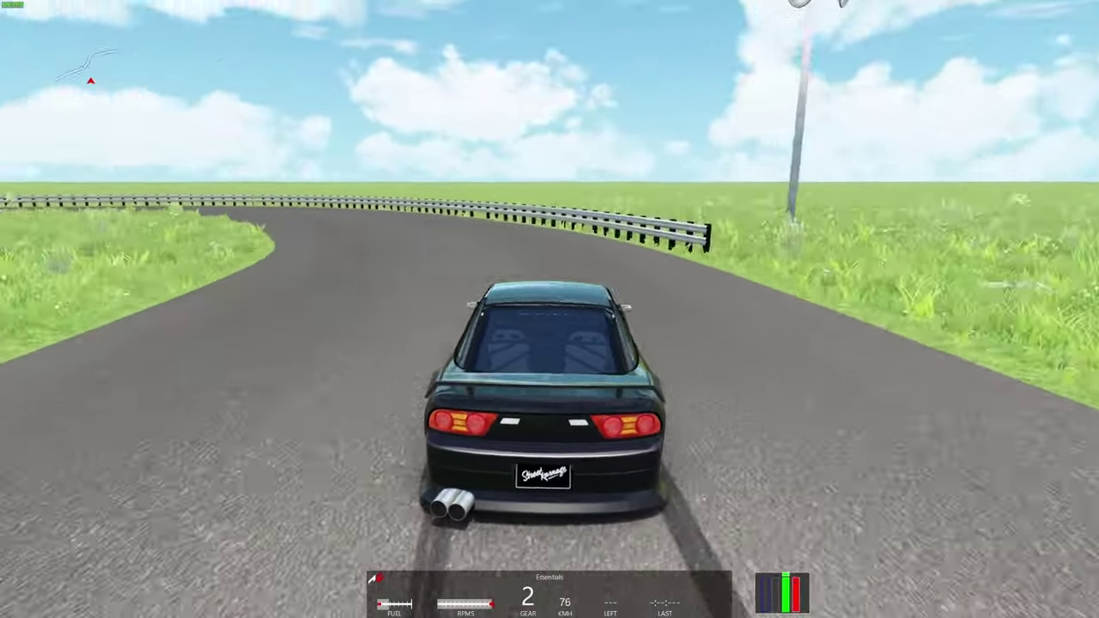
{"action": "key", "text": "w"}
{"action": "key", "text": "a"}
{"action": "key", "text": "w"}
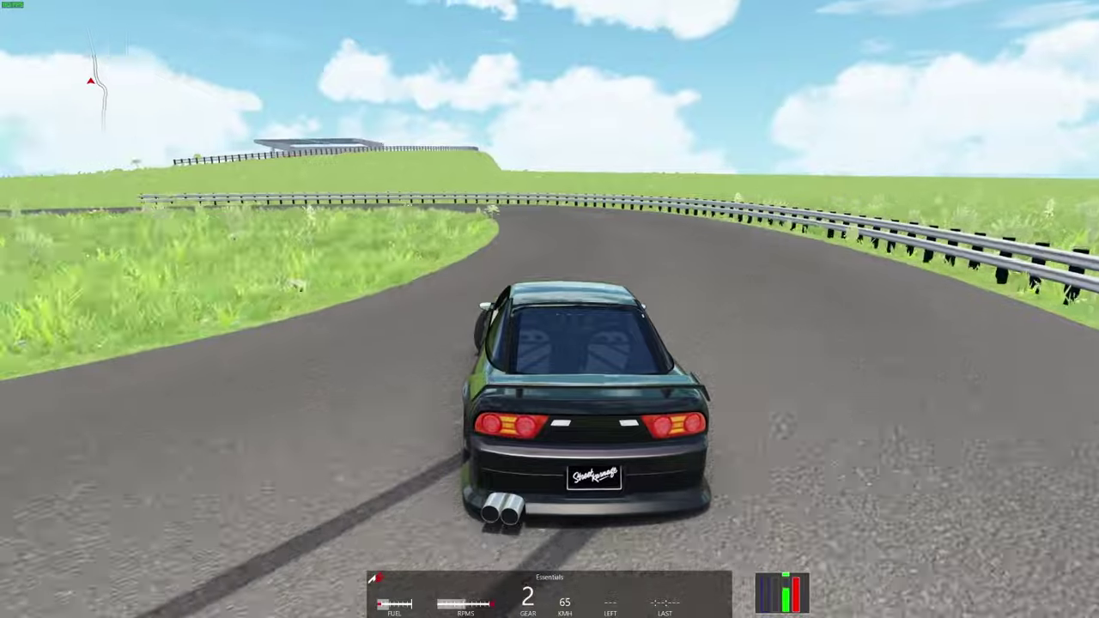
{"action": "key", "text": "w"}
{"action": "key", "text": "a"}
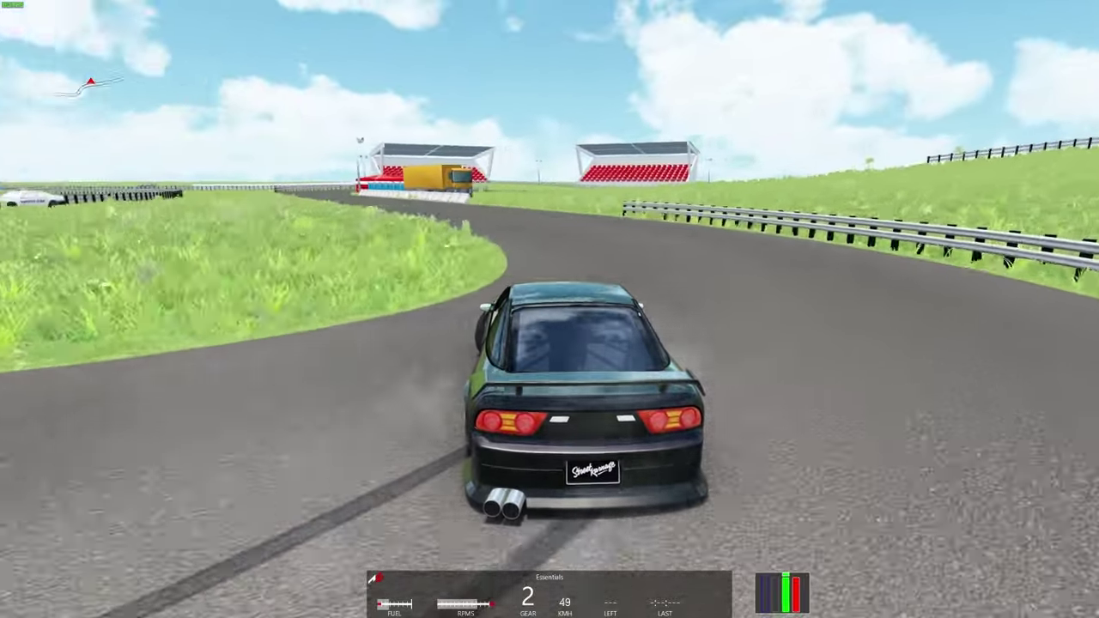
{"action": "key", "text": "w"}
{"action": "key", "text": "d"}
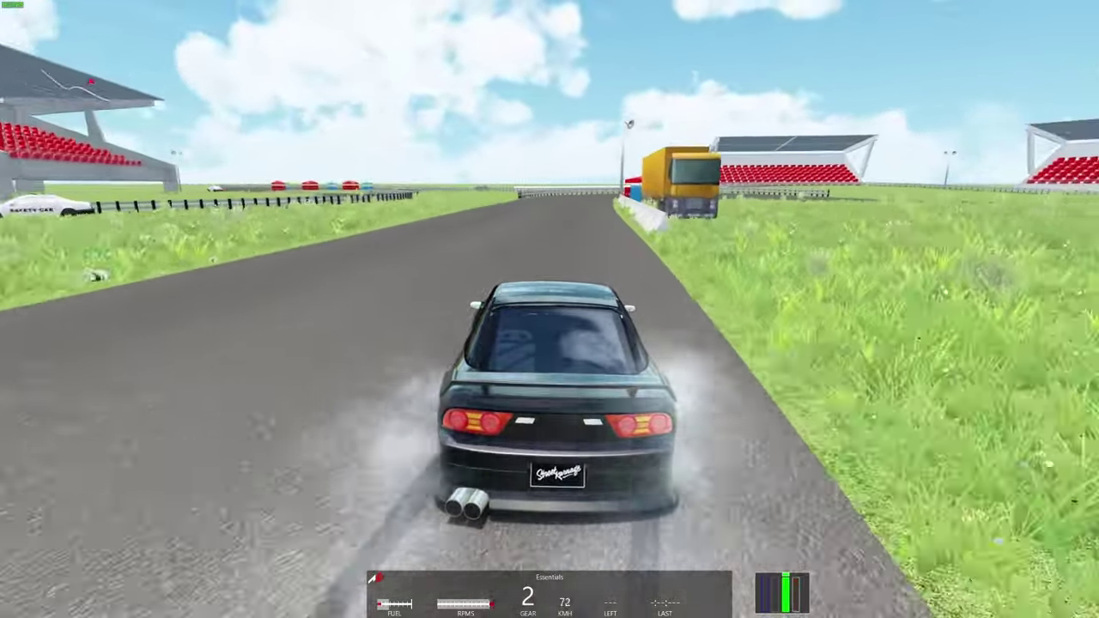
{"action": "key", "text": "w"}
{"action": "key", "text": "a"}
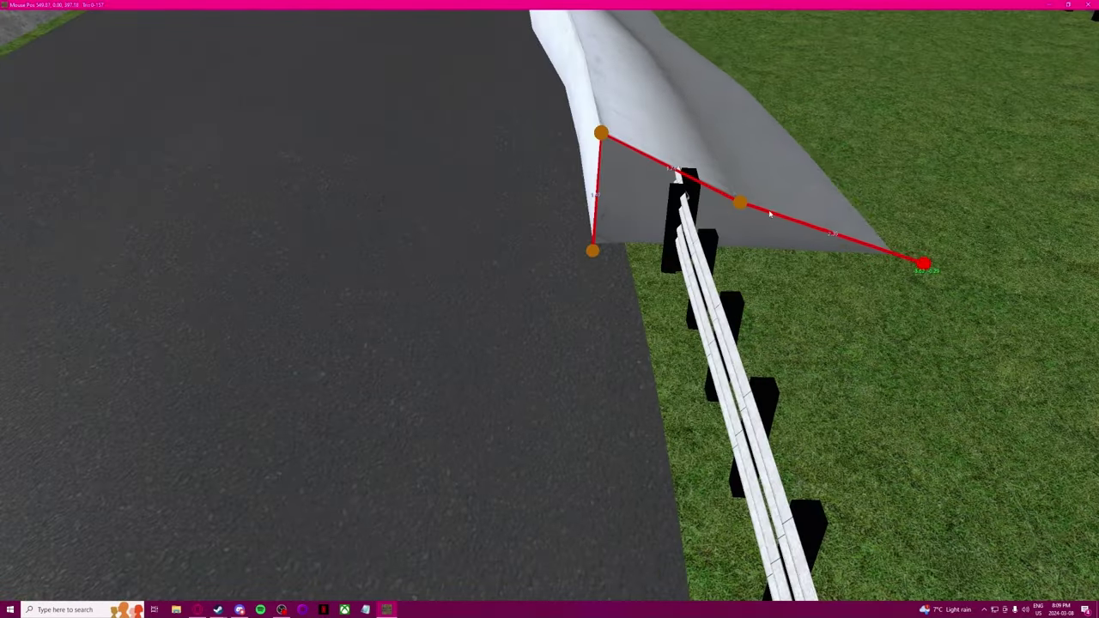
Back in Race Track Builder, inspect the white wall's end profile beside the guardrail and the wall end by the safety car
{"action": "middle_click_drag", "start_coordinate": [770, 213], "coordinate": [524, 417]}
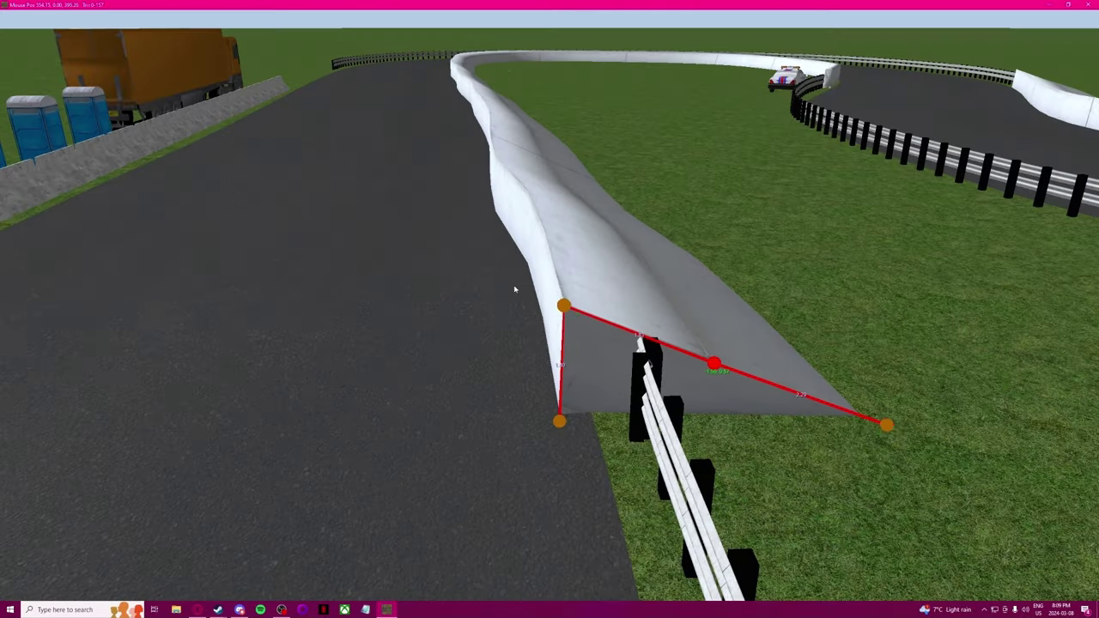
{"action": "right_click", "coordinate": [822, 87]}
{"action": "mouse_move", "coordinate": [846, 93]}
{"action": "left_click", "coordinate": [466, 351]}
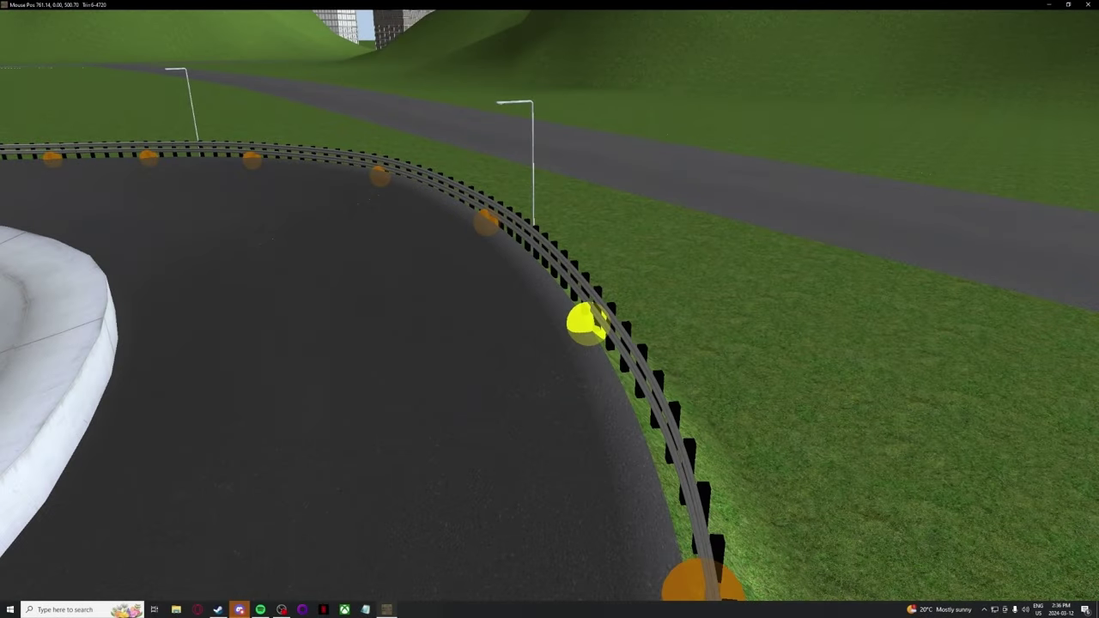
Select the guardrail nodes around the outside of the bend and move them closer to the edge of the asphalt
{"action": "left_click", "coordinate": [589, 316]}
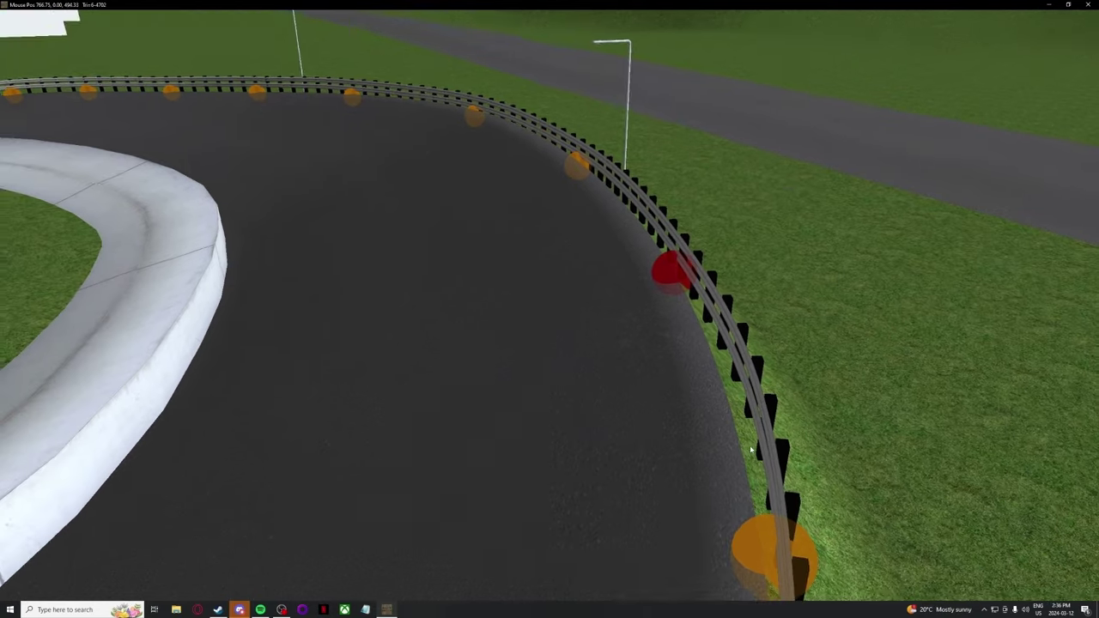
{"action": "key", "text": "d"}
{"action": "scroll", "coordinate": [633, 357], "scroll_direction": "down", "scroll_amount": 3}
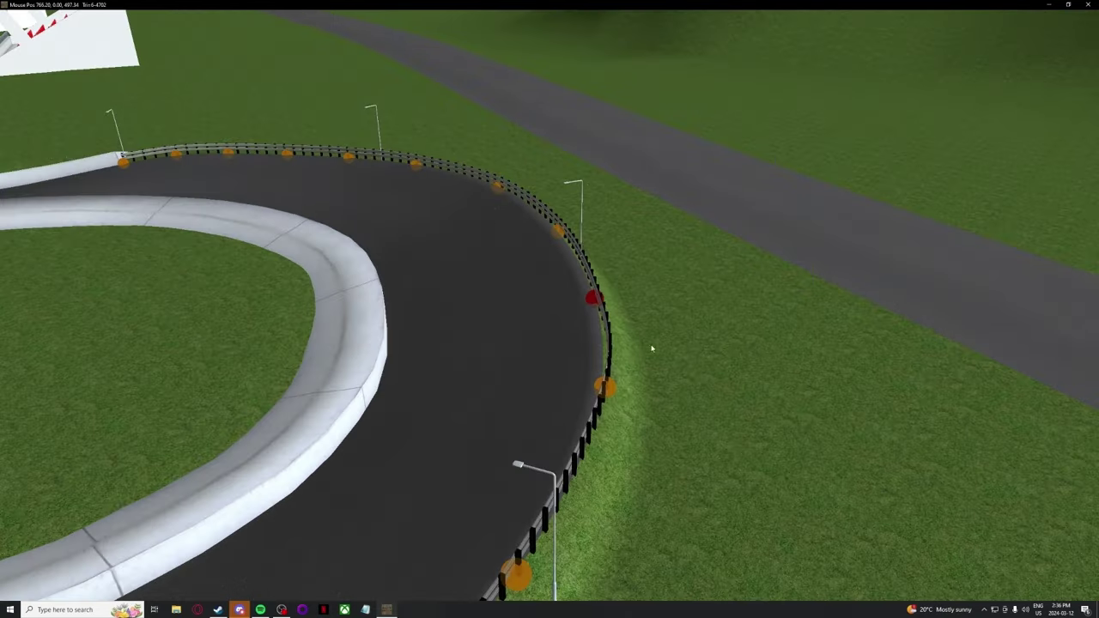
{"action": "right_click_drag", "start_coordinate": [679, 366], "coordinate": [598, 435]}
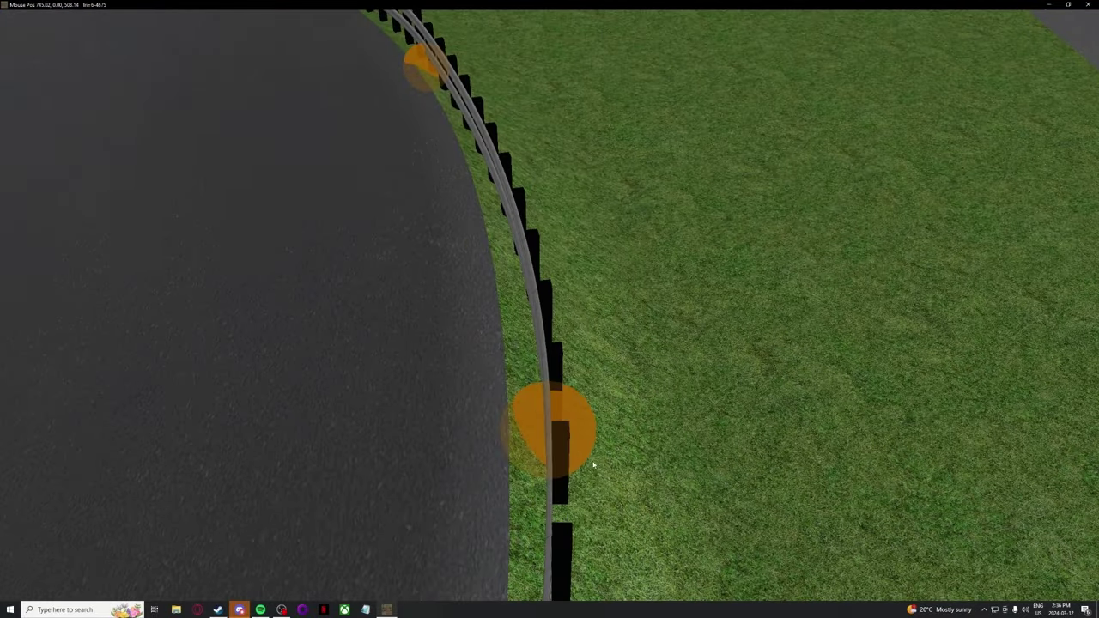
{"action": "left_click_drag", "start_coordinate": [556, 434], "coordinate": [534, 419]}
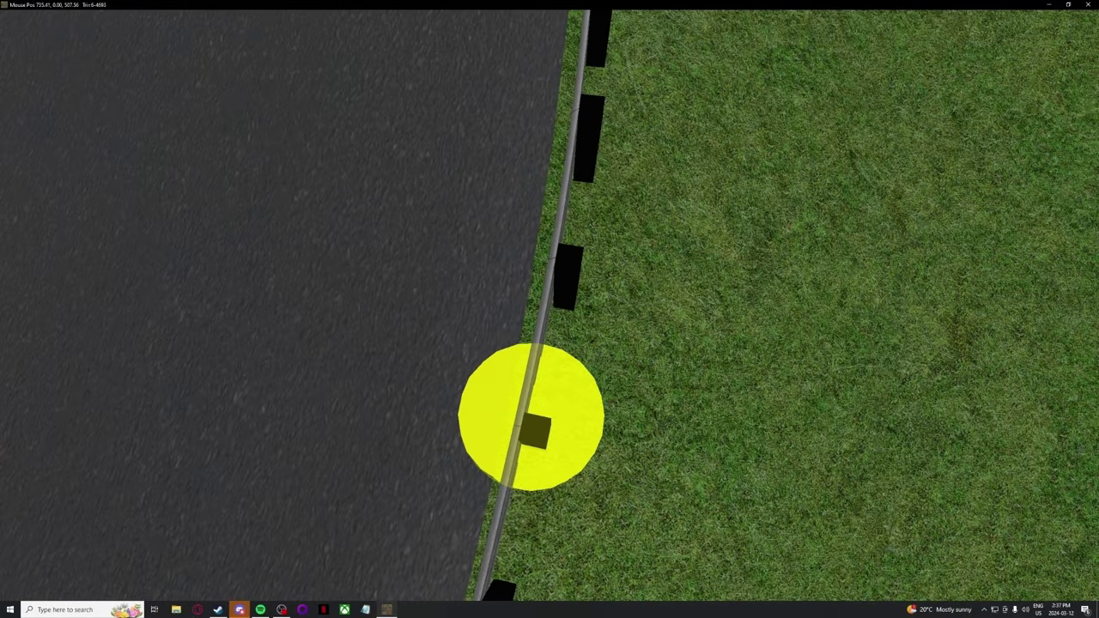
{"action": "key", "text": "Up"}
{"action": "middle_click_drag", "start_coordinate": [621, 324], "coordinate": [618, 248]}
{"action": "scroll", "coordinate": [618, 248], "scroll_direction": "up", "scroll_amount": 2}
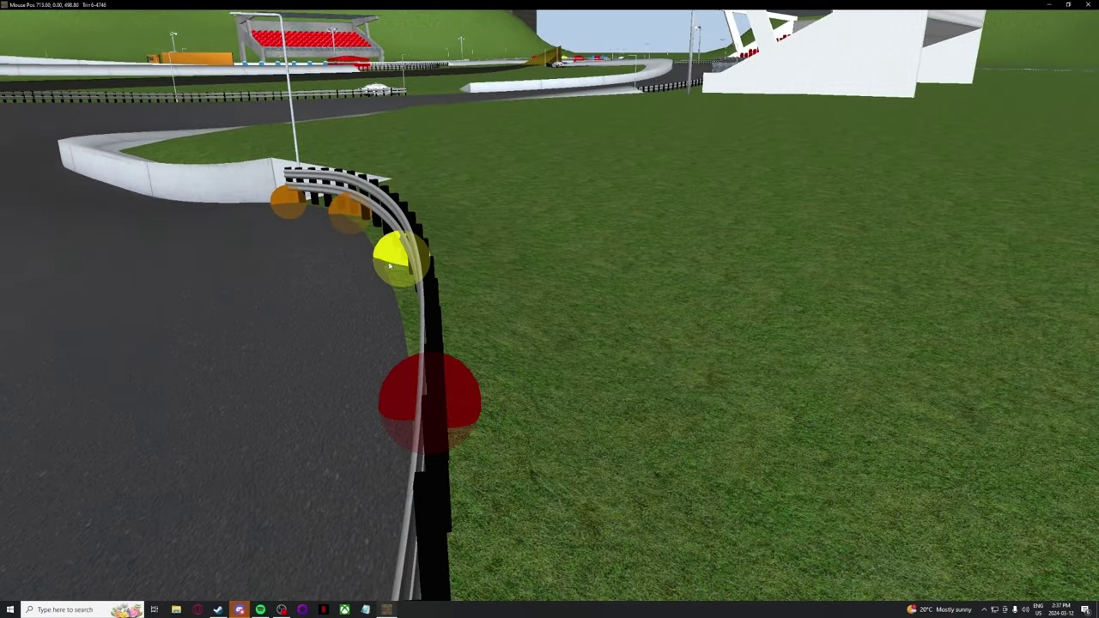